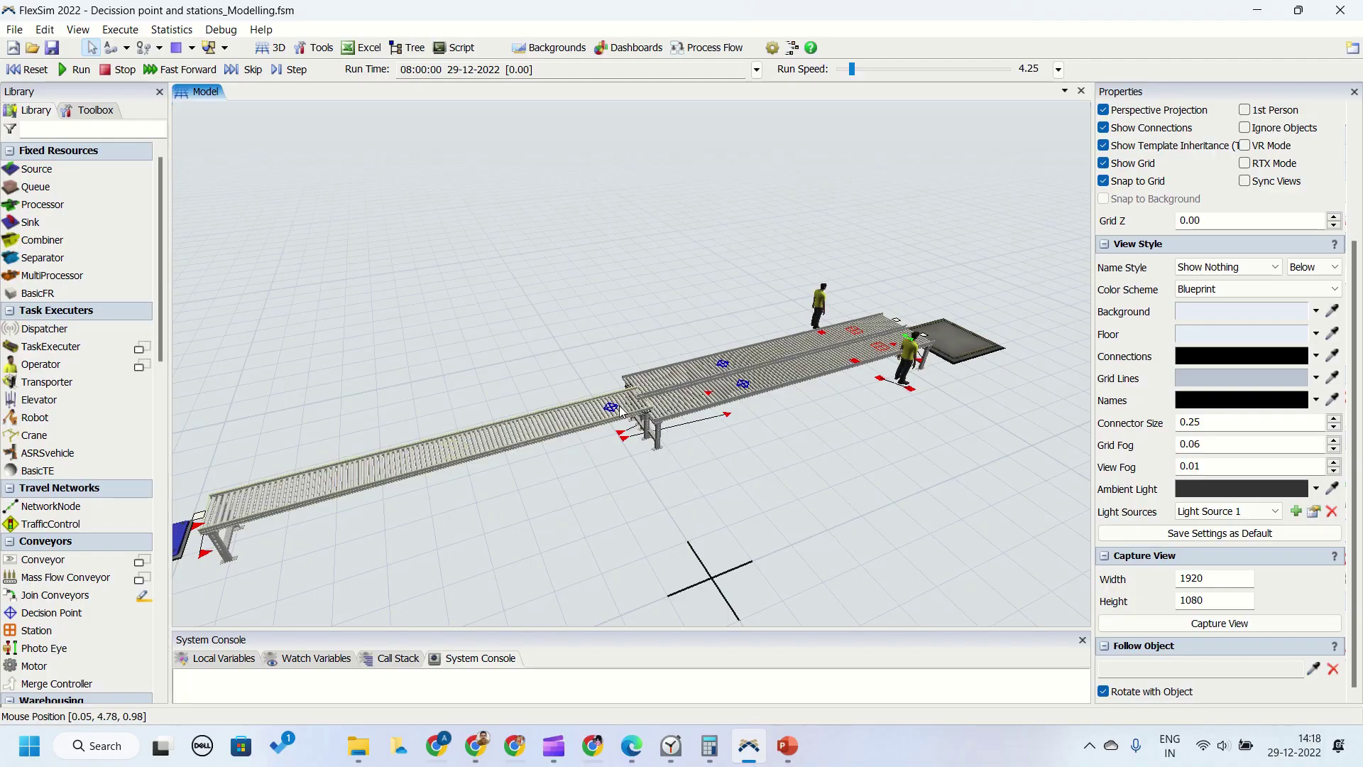
Add a second Send Item to DP1's On Arrival trigger, conditioned on StraightConveyor3 content < 5
left_click(608, 406)
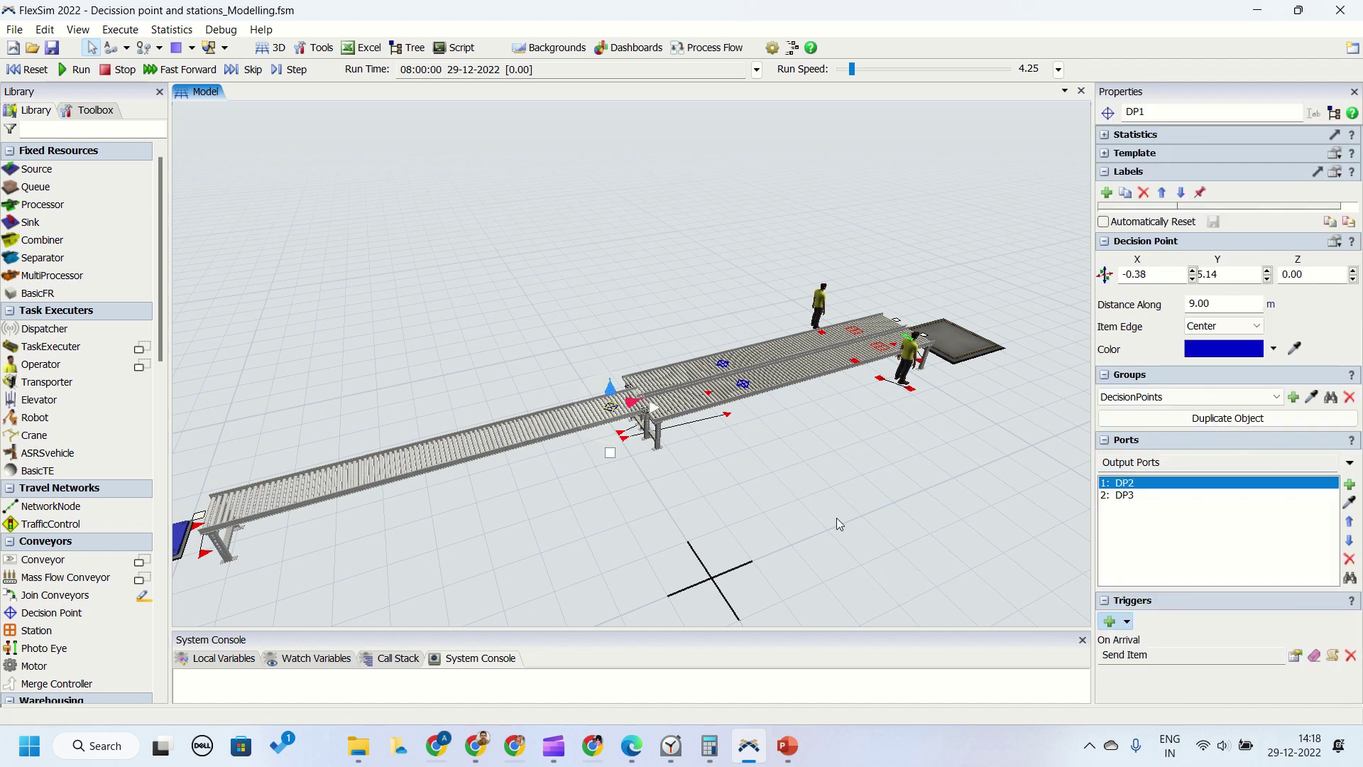
left_click(1296, 658)
left_click(1057, 699)
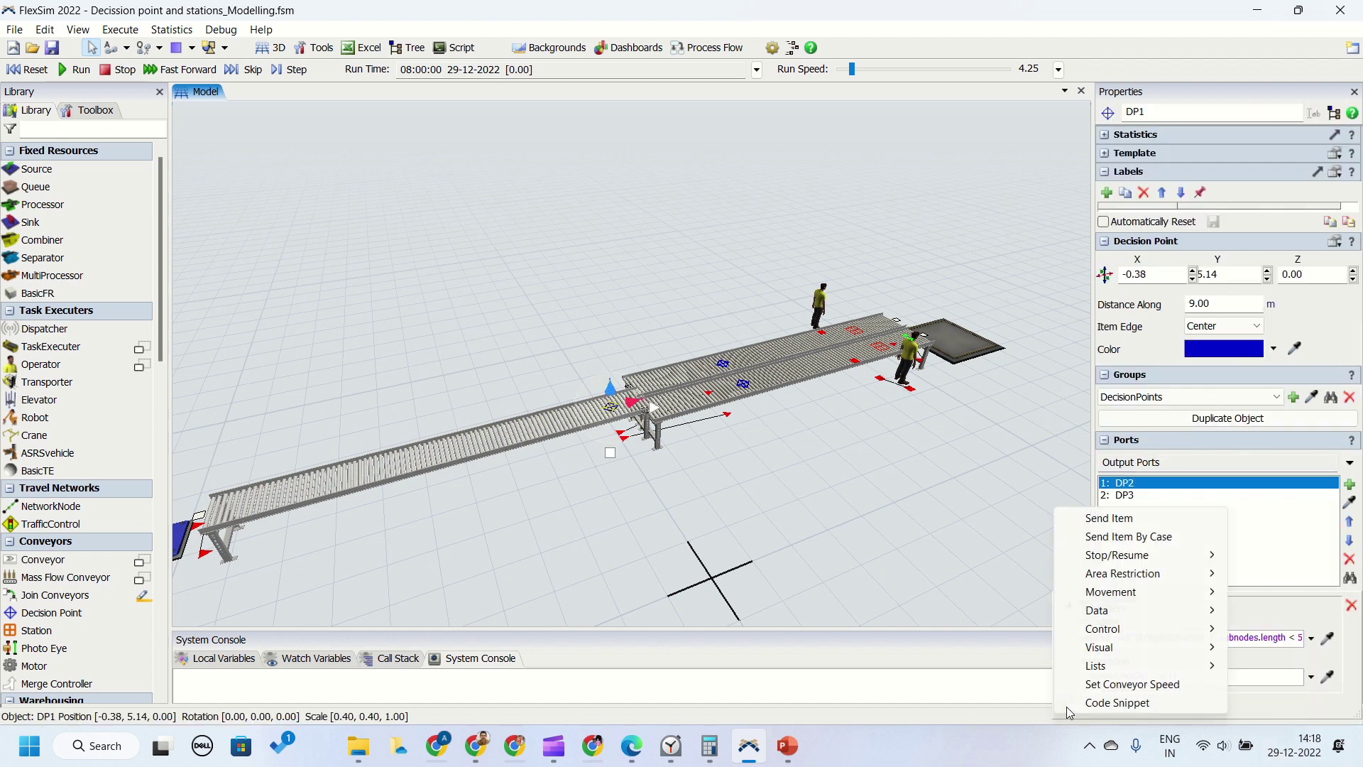
left_click(1109, 517)
left_click(1327, 643)
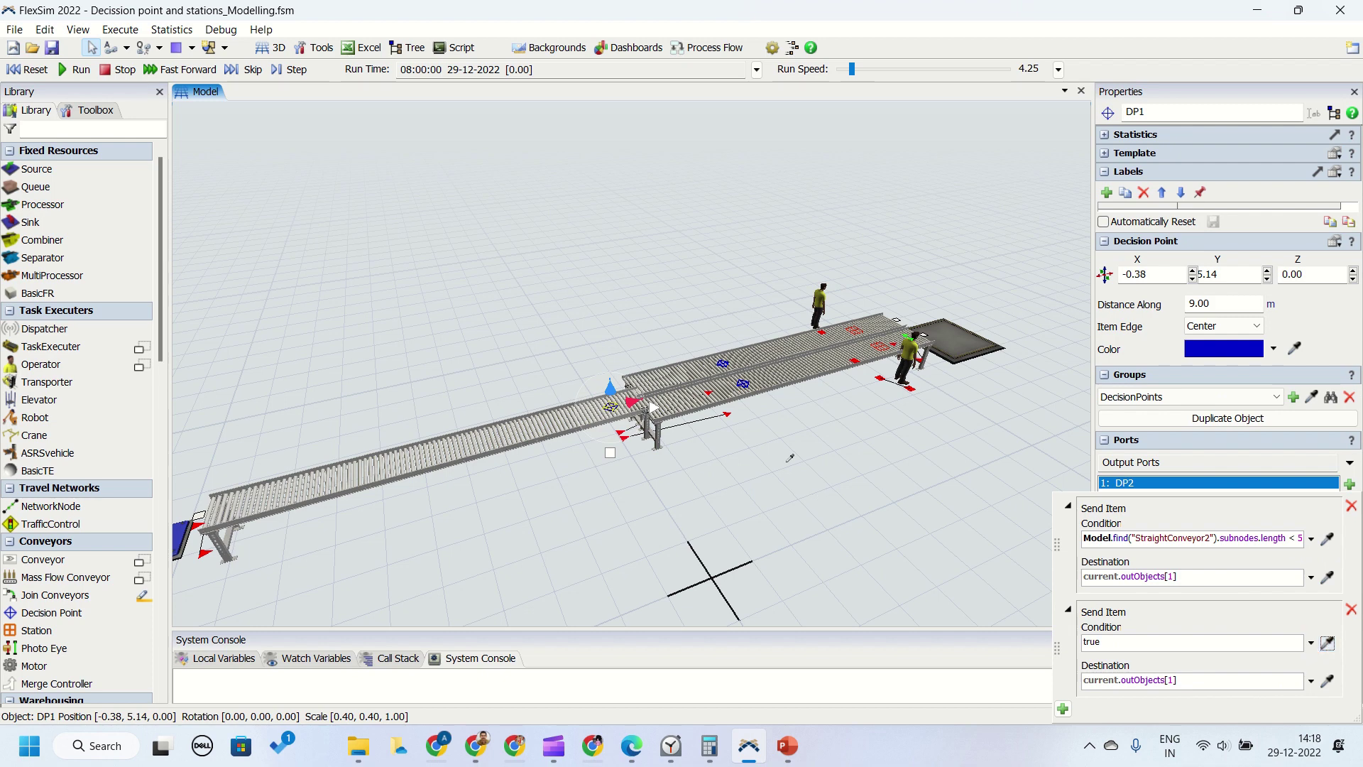
left_click(747, 403)
left_click(772, 410)
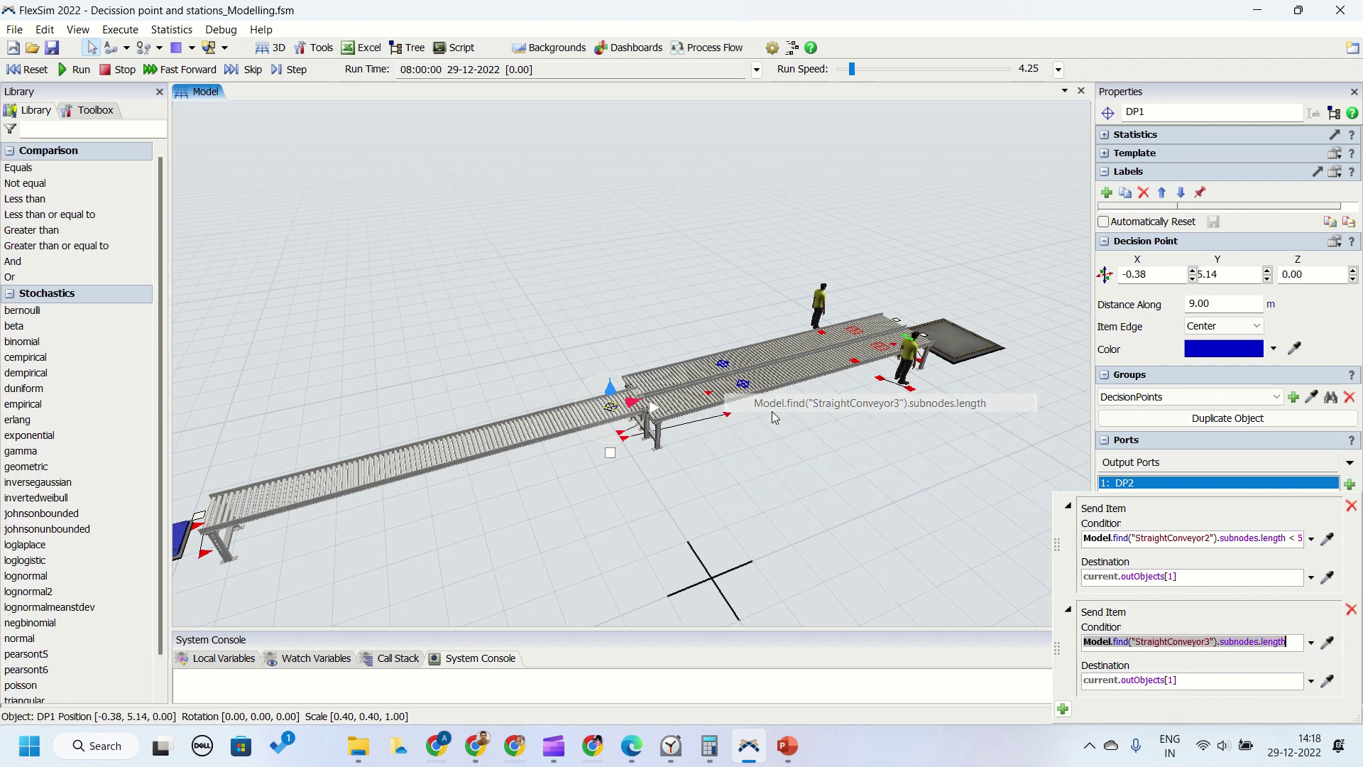
left_click(1299, 641)
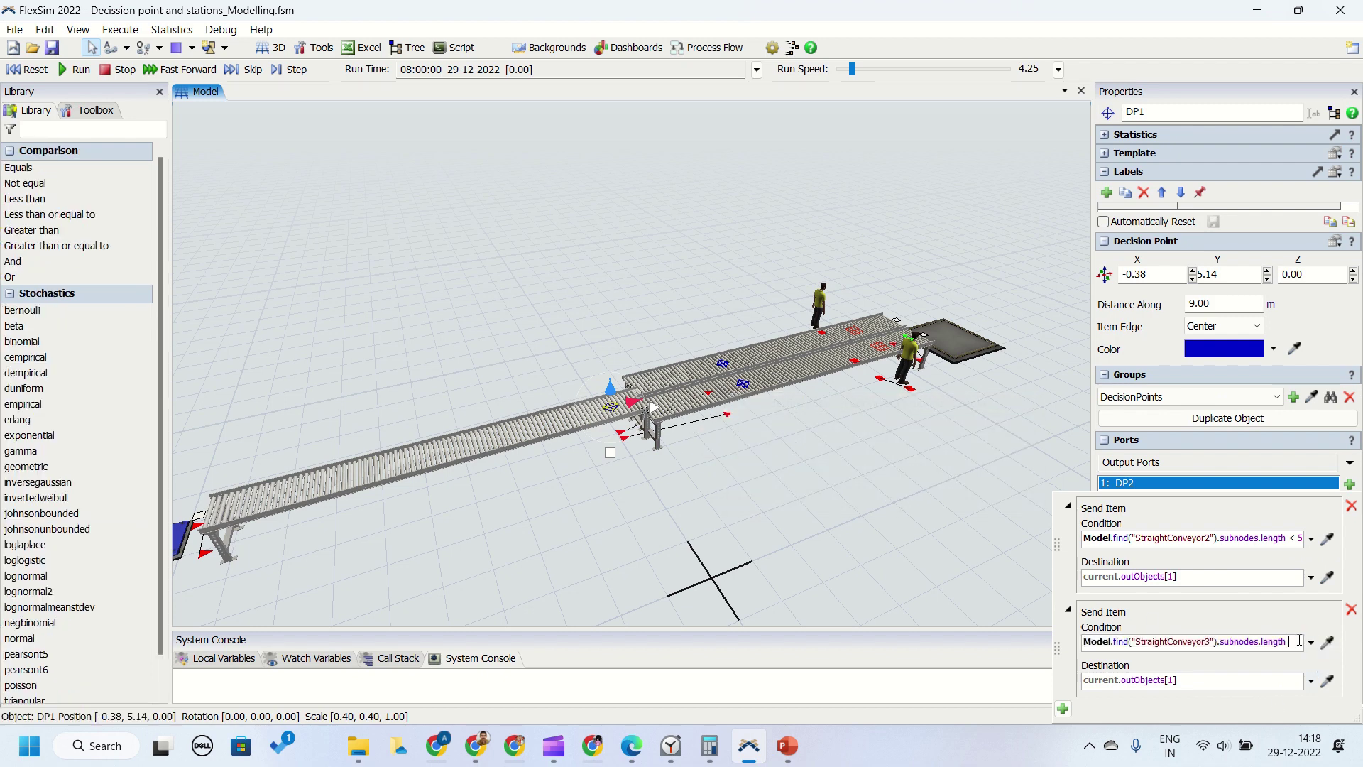
type("< 5")
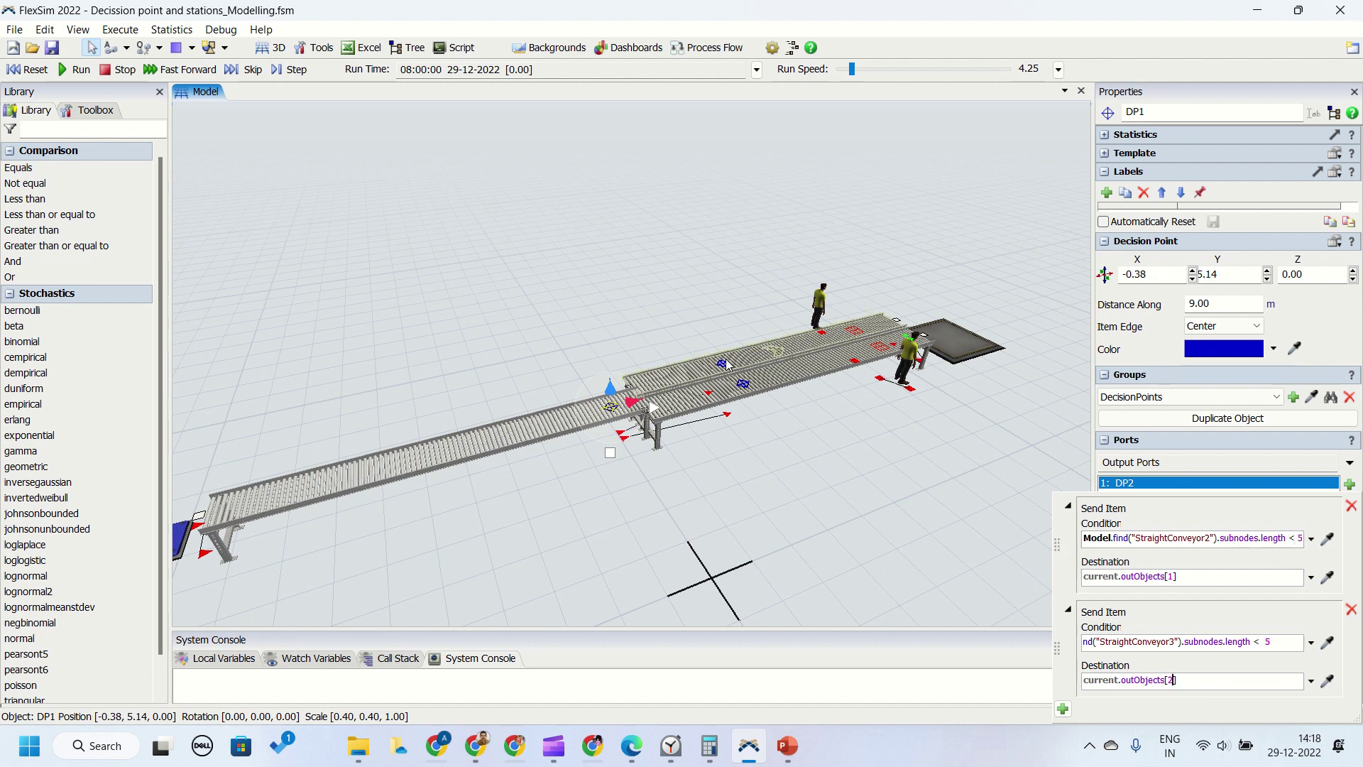
Convert DP1's On Arrival trigger to custom code
left_click(700, 449)
right_click_drag(700, 449, 813, 437)
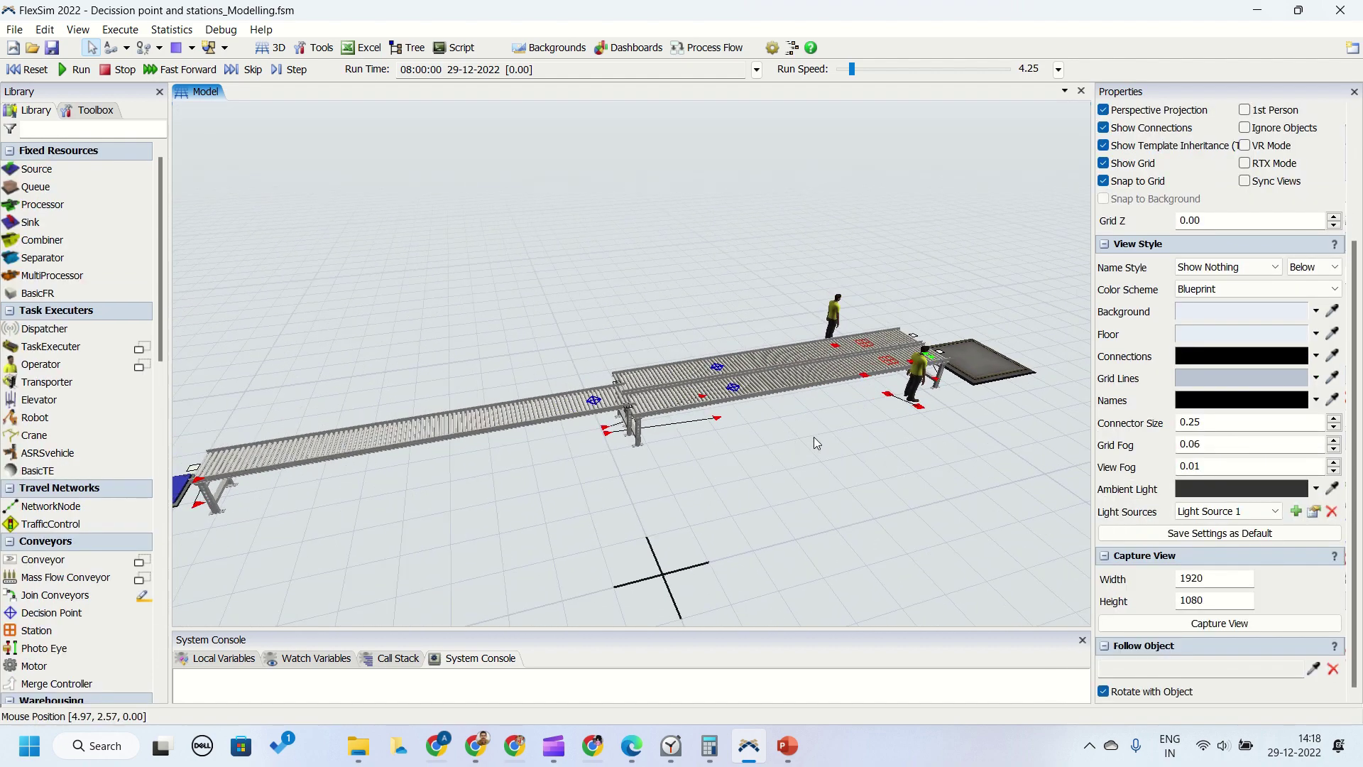
left_click(594, 402)
left_click(1334, 657)
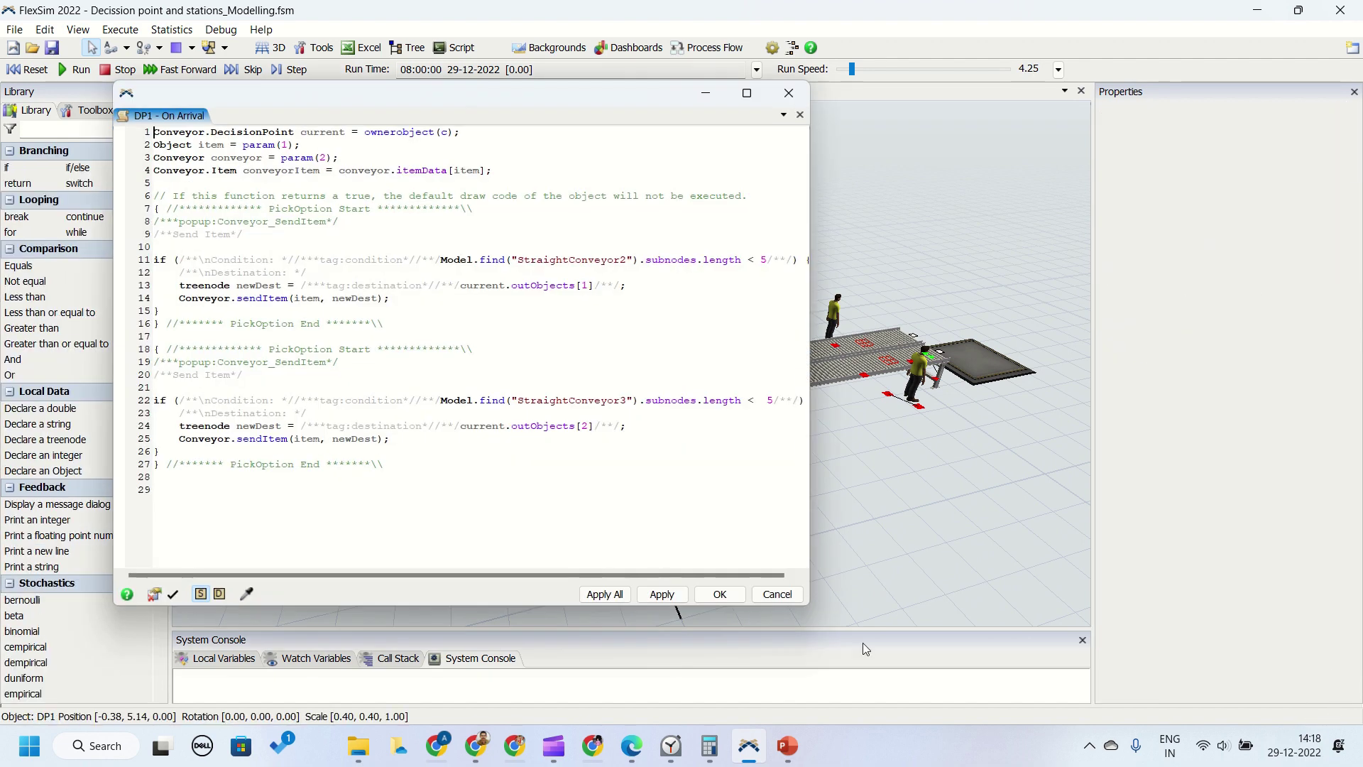
left_click(154, 594)
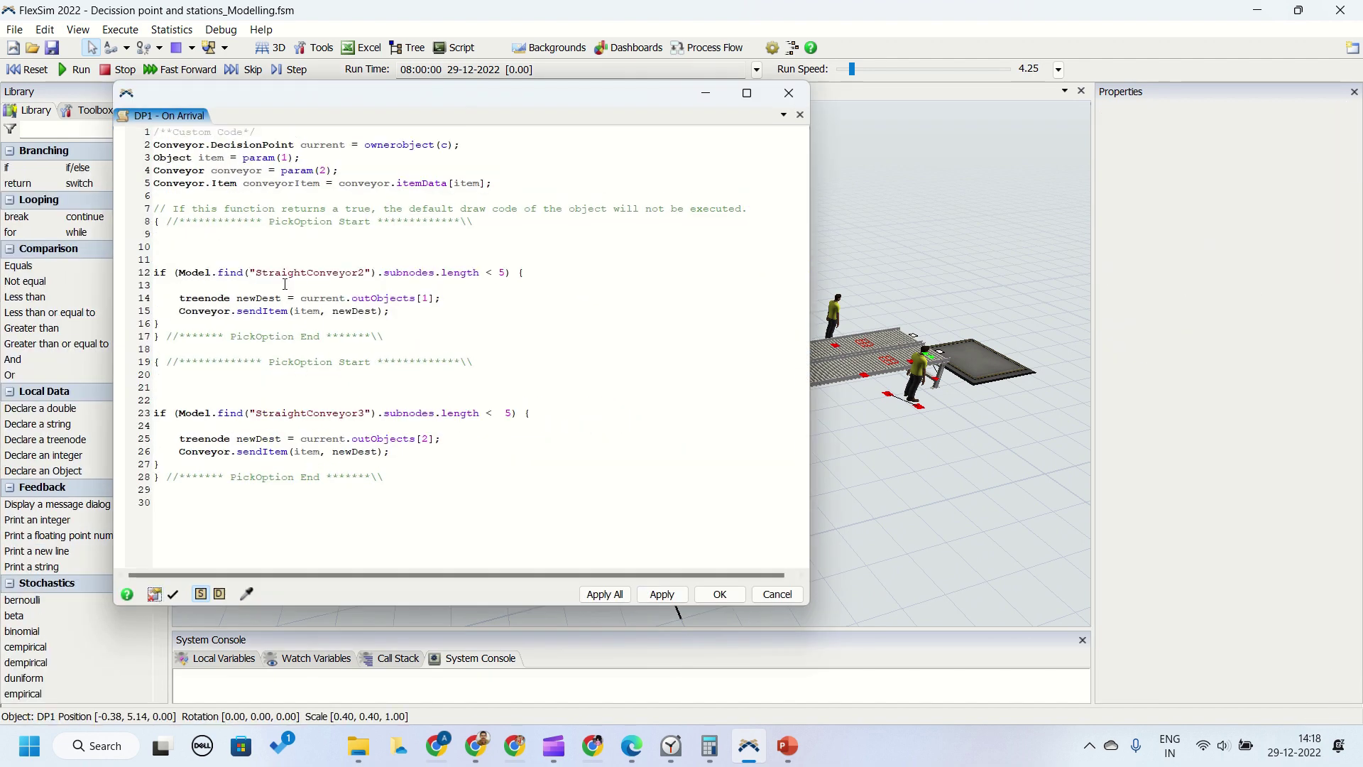
Delete the PickOption comment lines around both if blocks and apply the code
left_click_drag(155, 247, 148, 209)
key("Delete")
left_click_drag(155, 336, 156, 302)
key("Delete")
left_click_drag(156, 415, 155, 388)
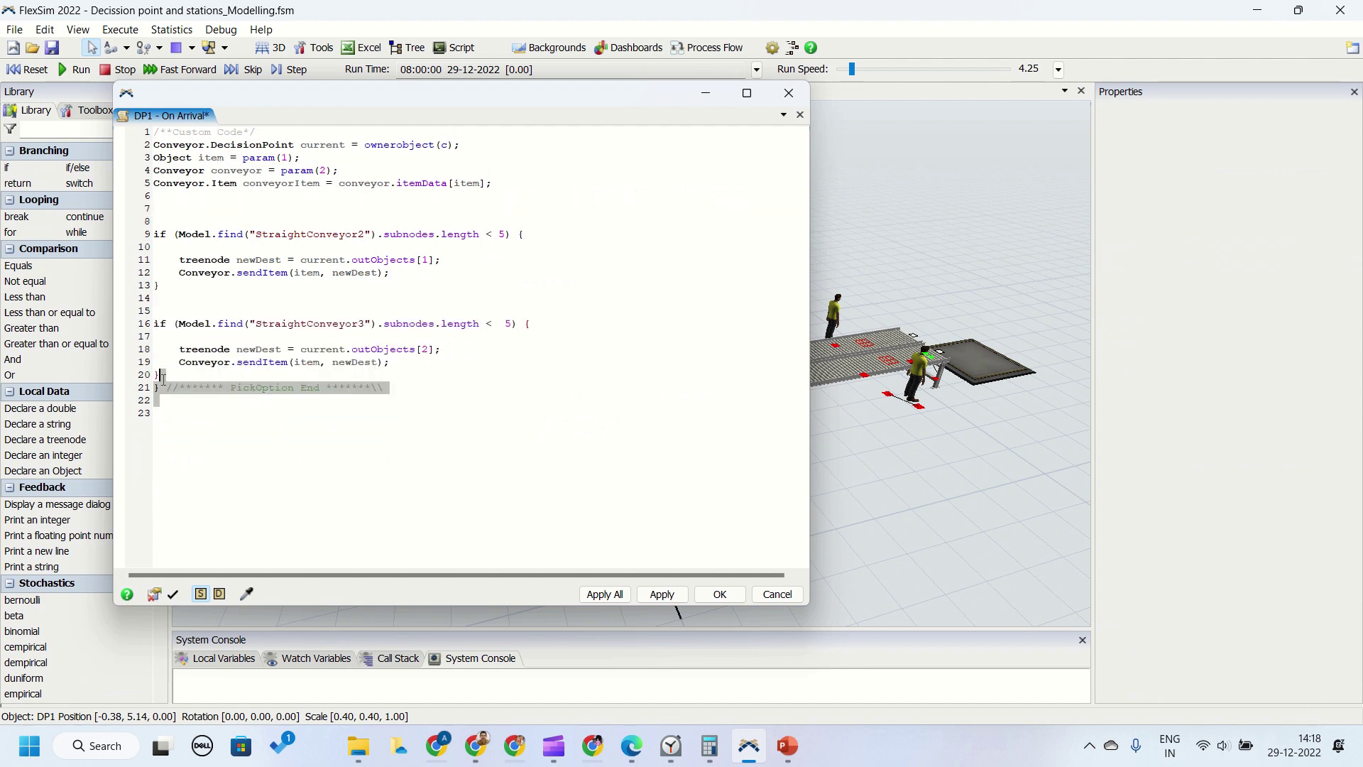
key("Delete")
left_click(623, 595)
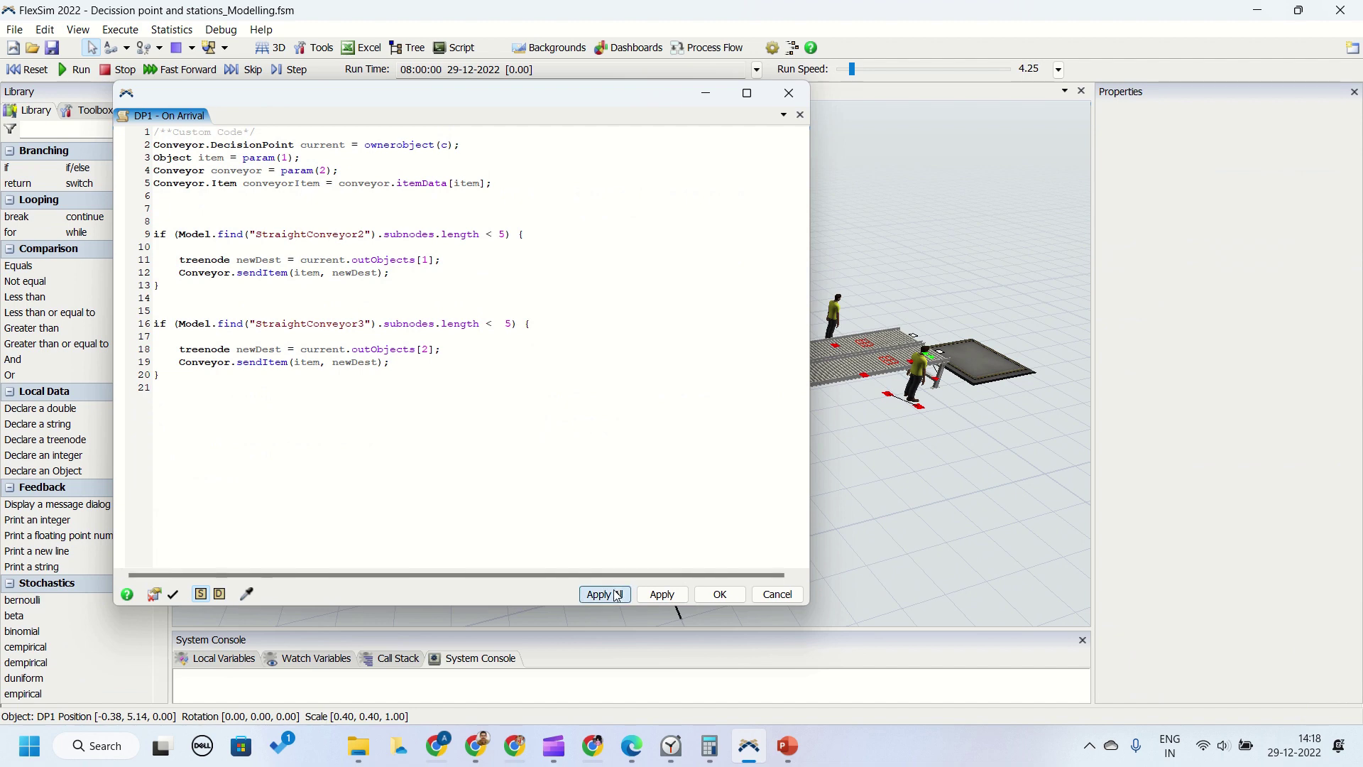
Turn the second if on line 16 into 'else if' and apply the change
left_click_drag(288, 109, 962, 155)
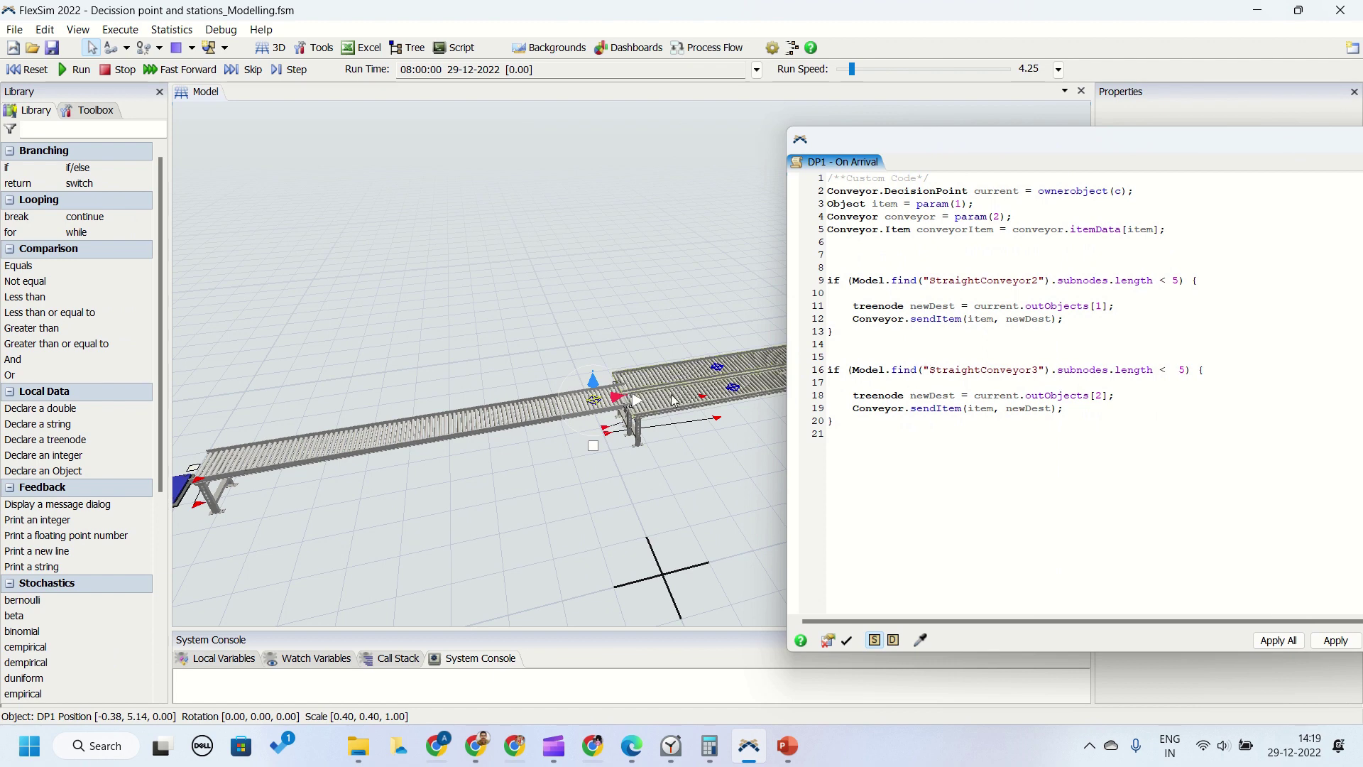
left_click_drag(684, 477, 505, 521)
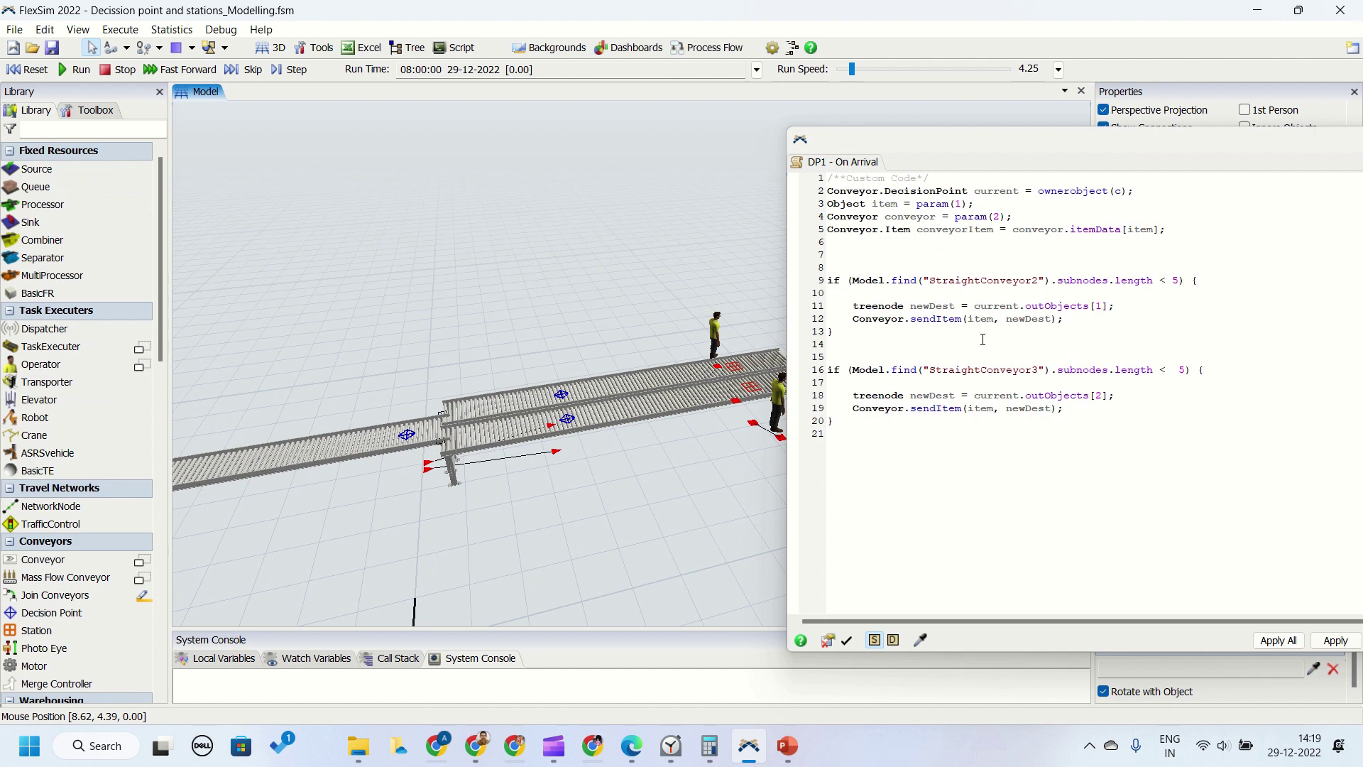
left_click(829, 370)
type("else")
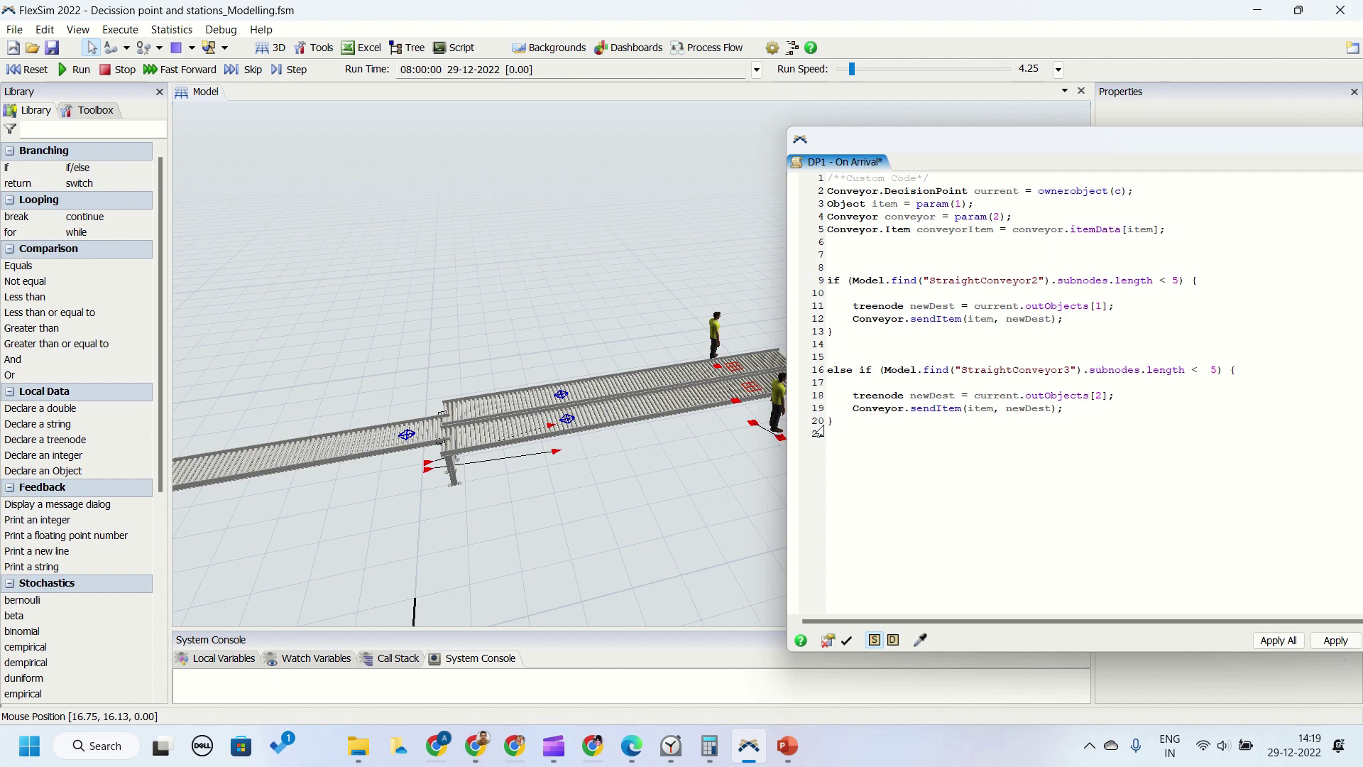
left_click_drag(930, 150, 759, 145)
left_click(1124, 638)
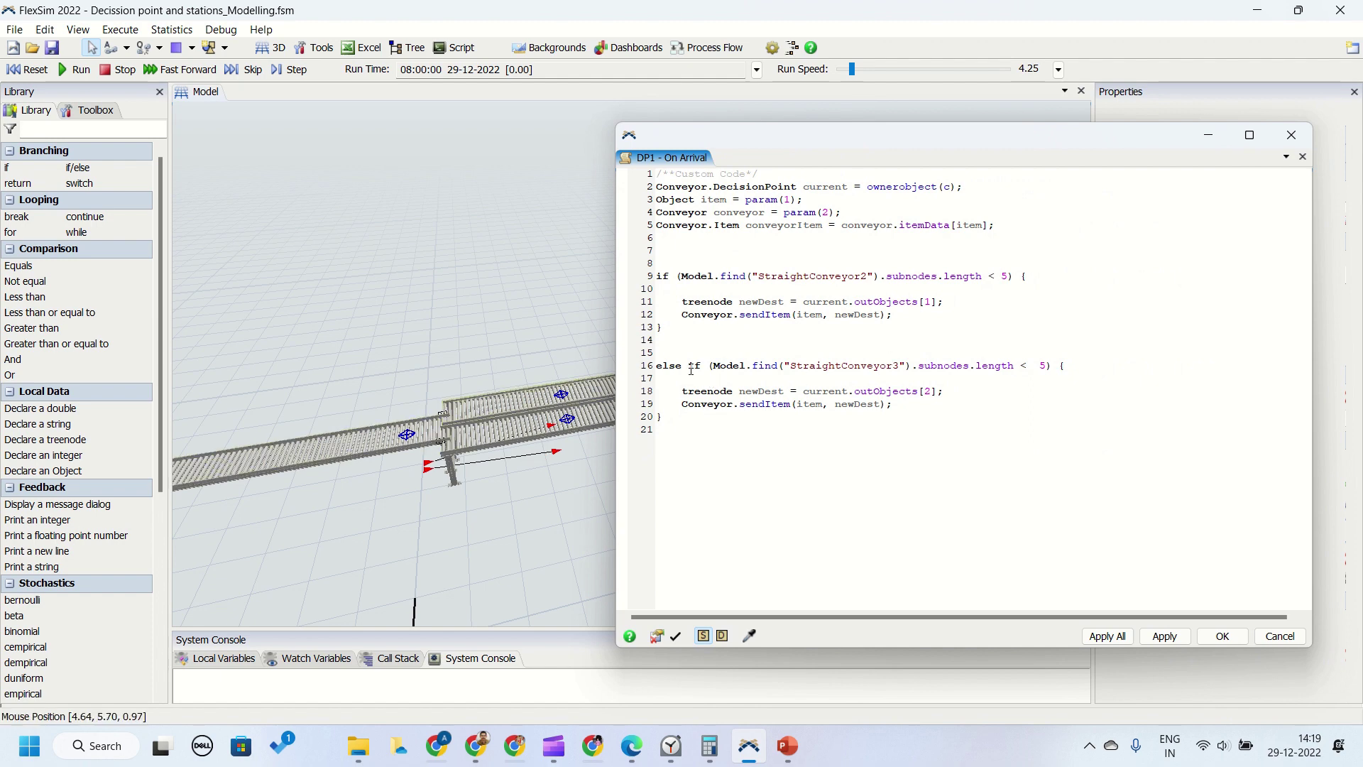
left_click_drag(488, 305, 398, 388)
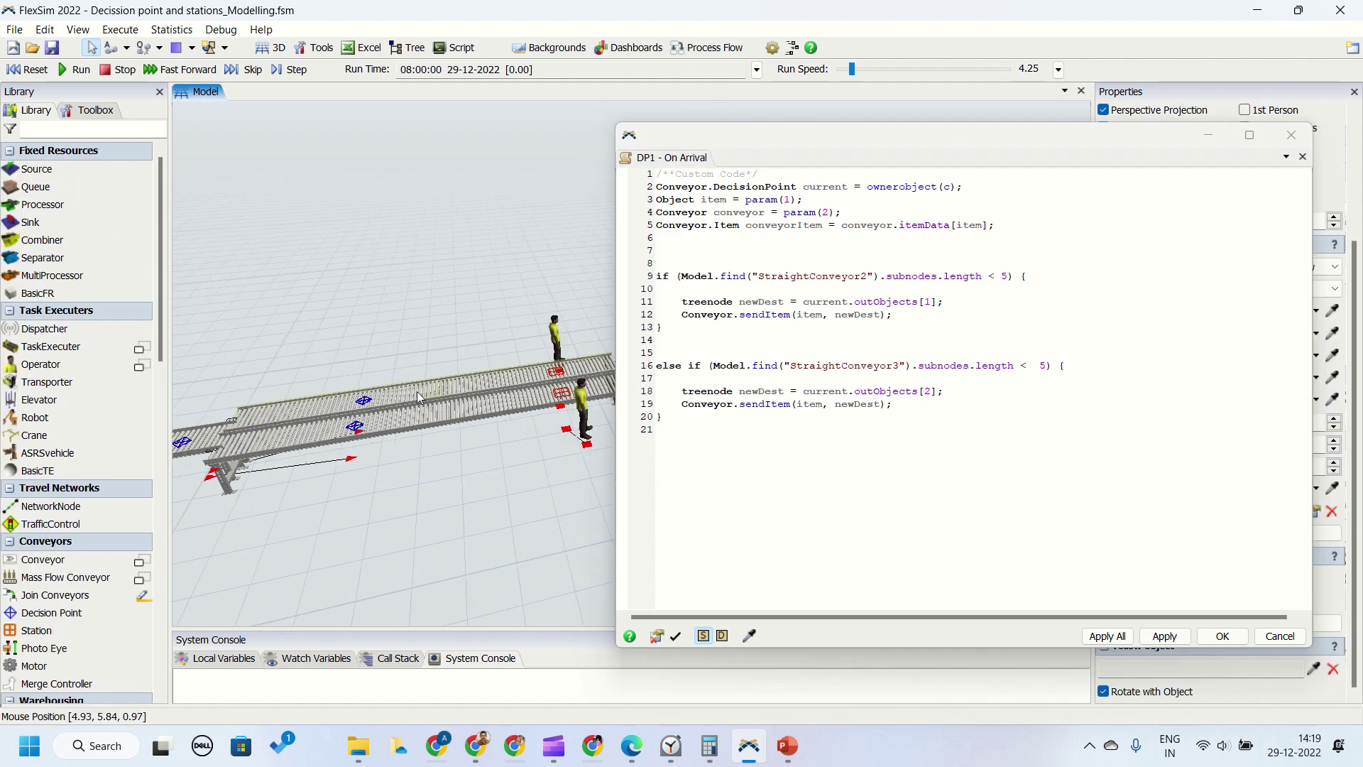
Compare StraightConveyor2 and StraightConveyor3 in the model against the else-if code, then confirm with OK
left_click(420, 392)
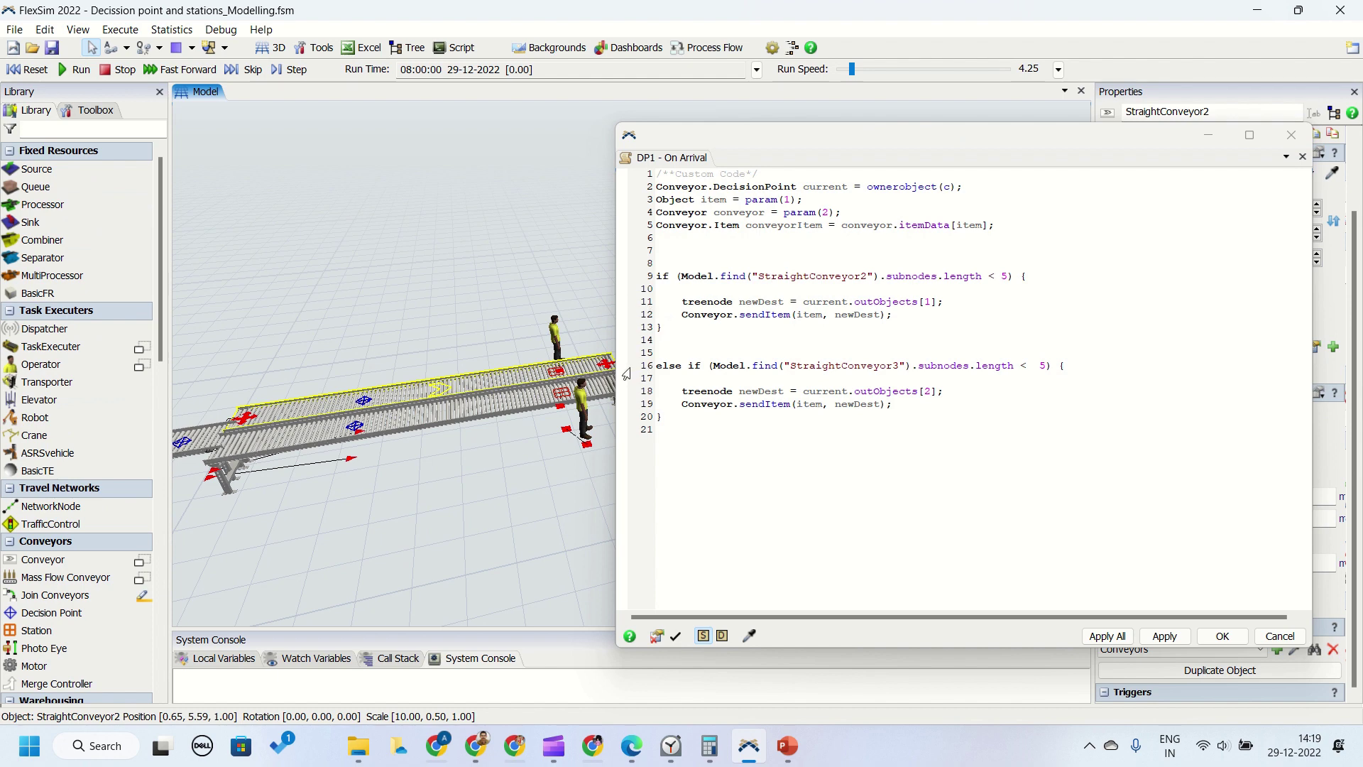
triple_click(662, 365)
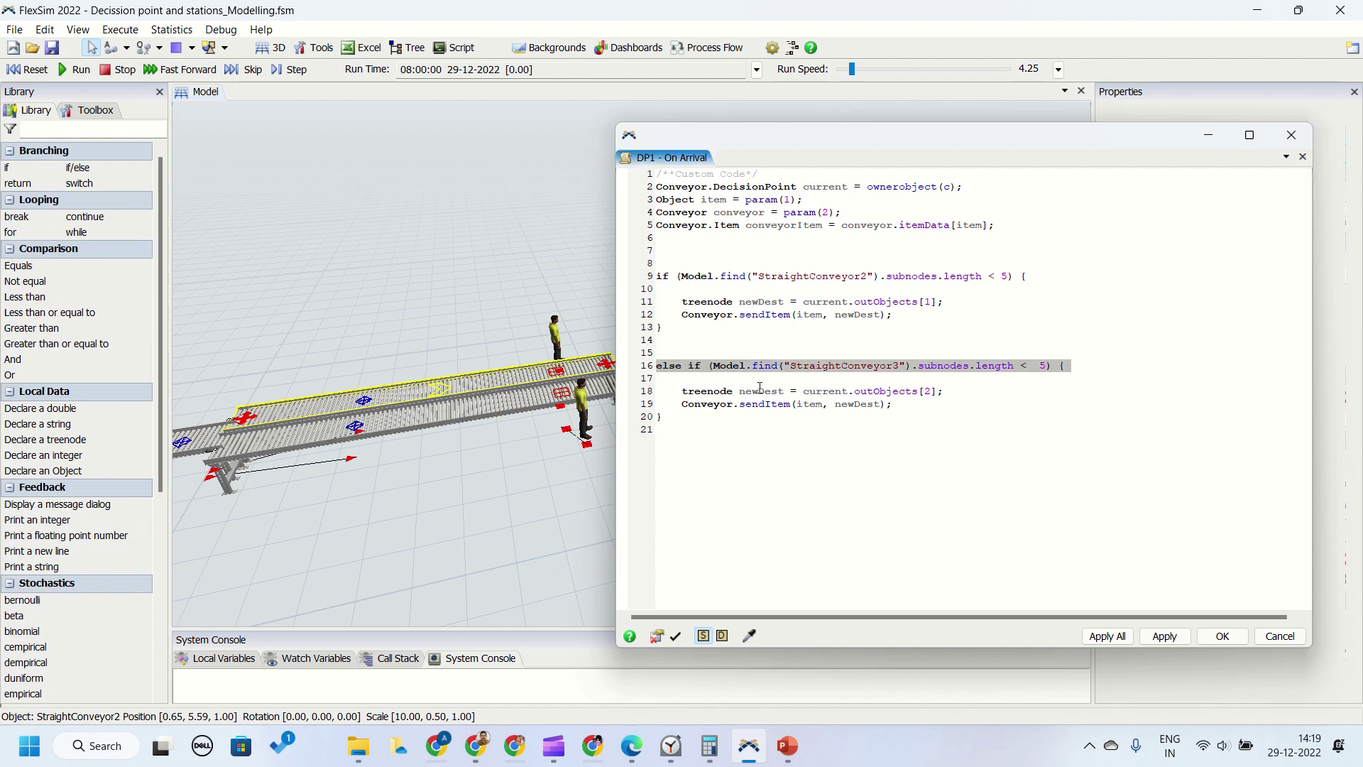
left_click(395, 416)
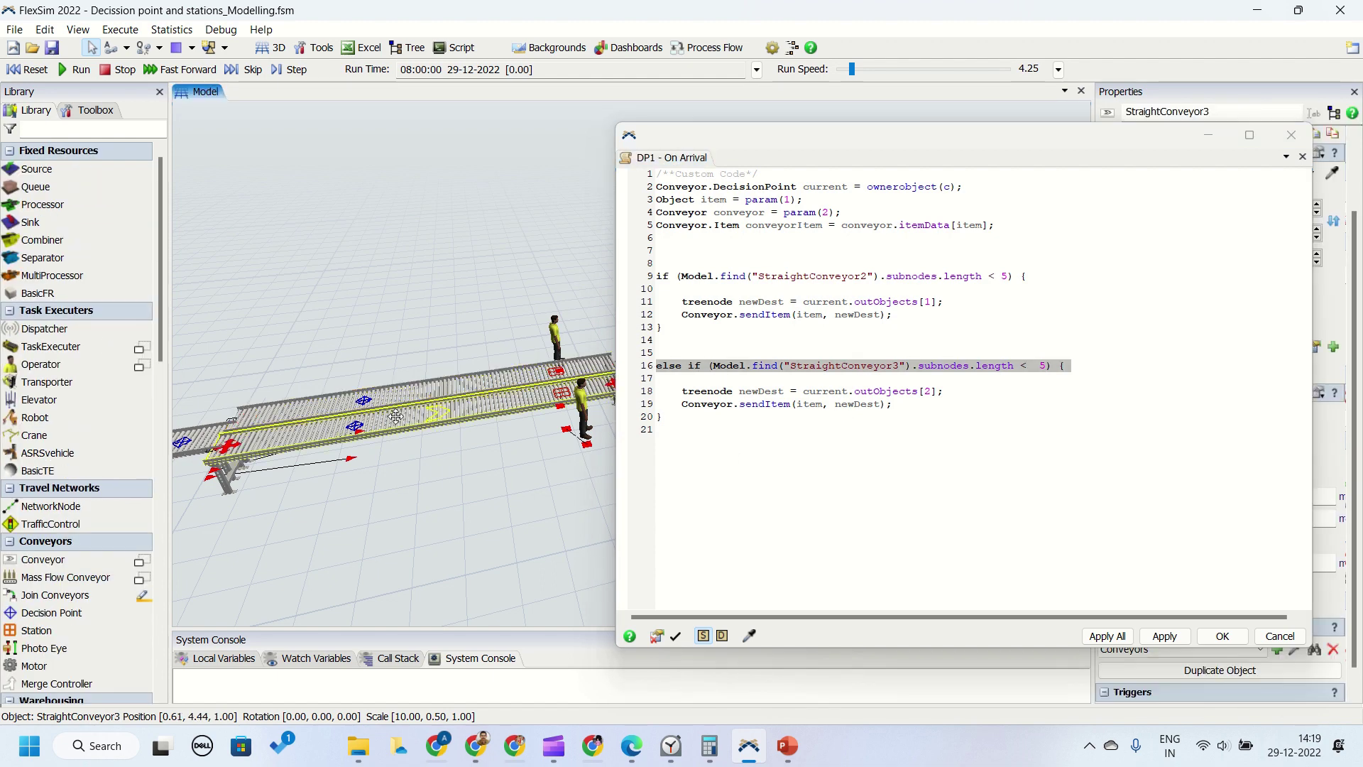
left_click_drag(463, 483, 545, 483)
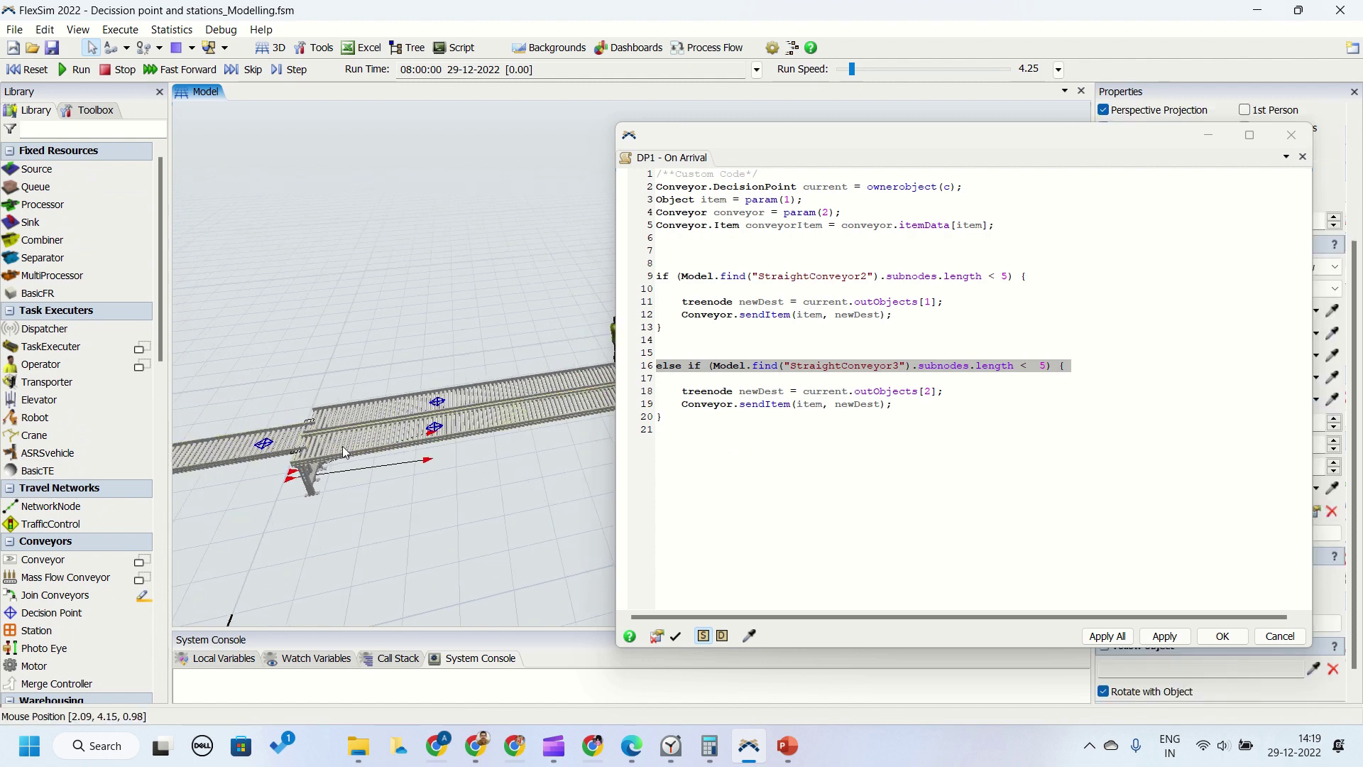
left_click(788, 458)
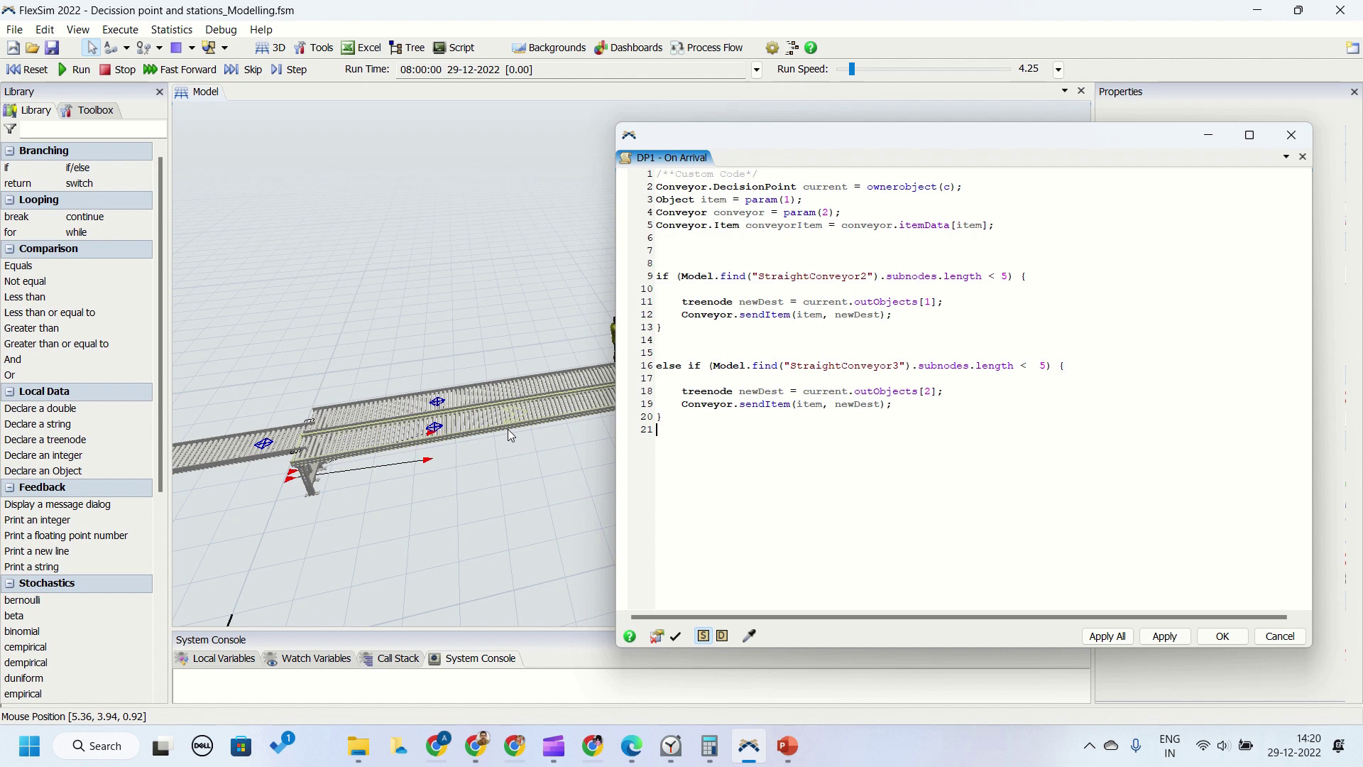
left_click_drag(508, 429, 444, 396)
left_click(398, 399)
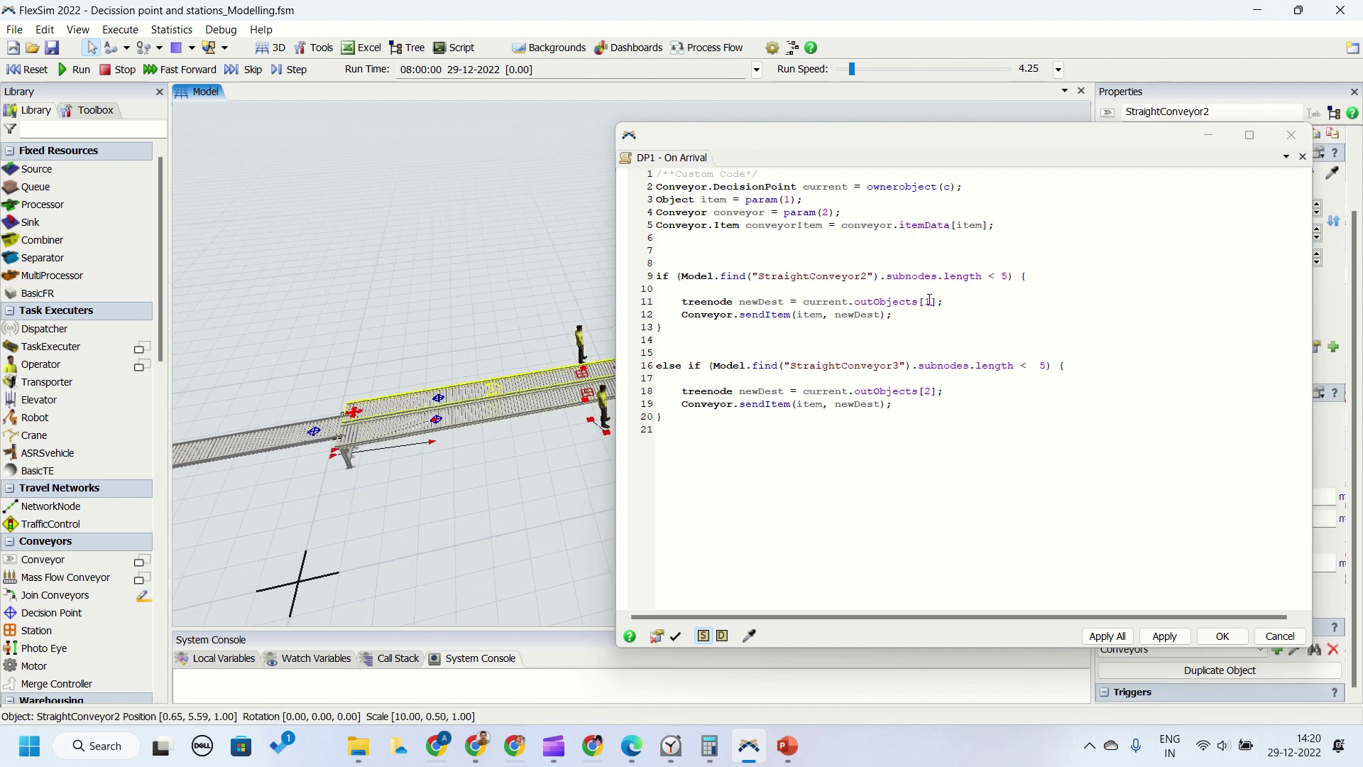
left_click(501, 472)
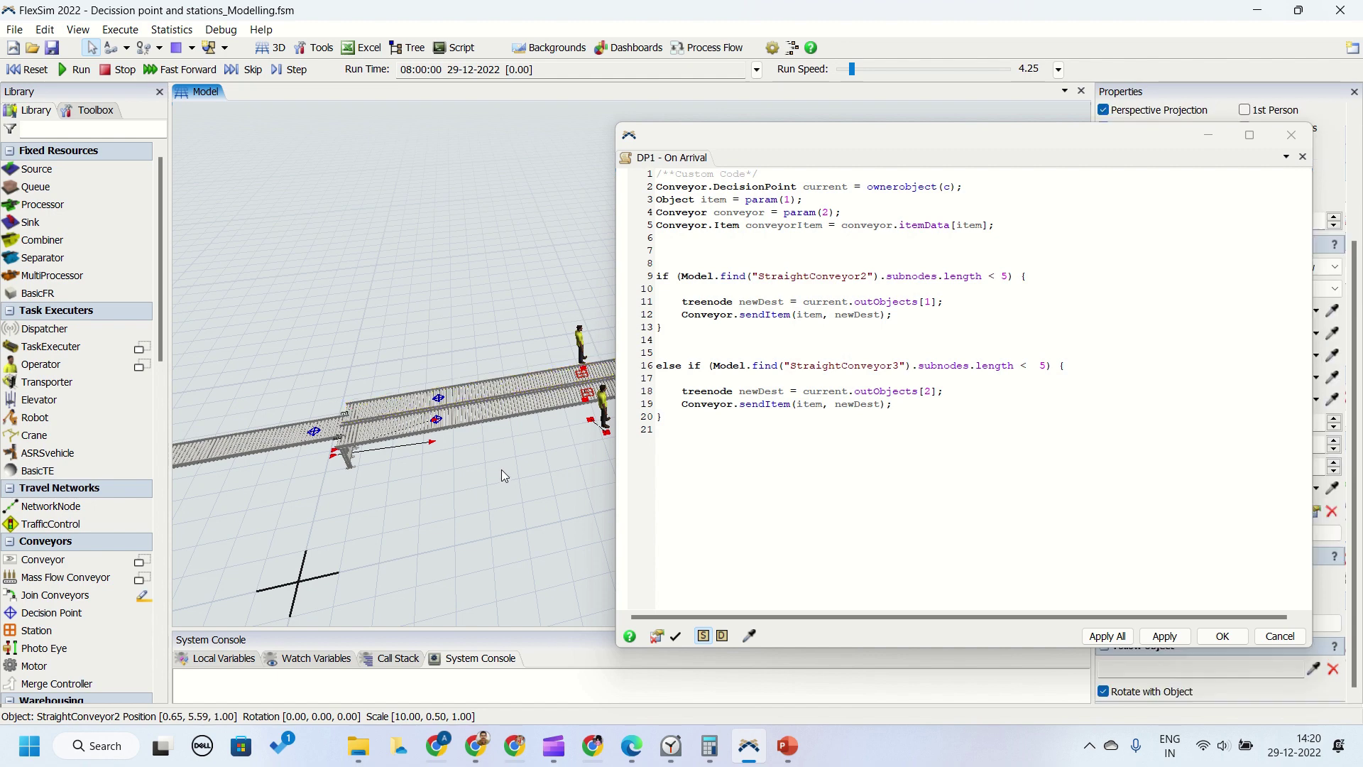
left_click(474, 392)
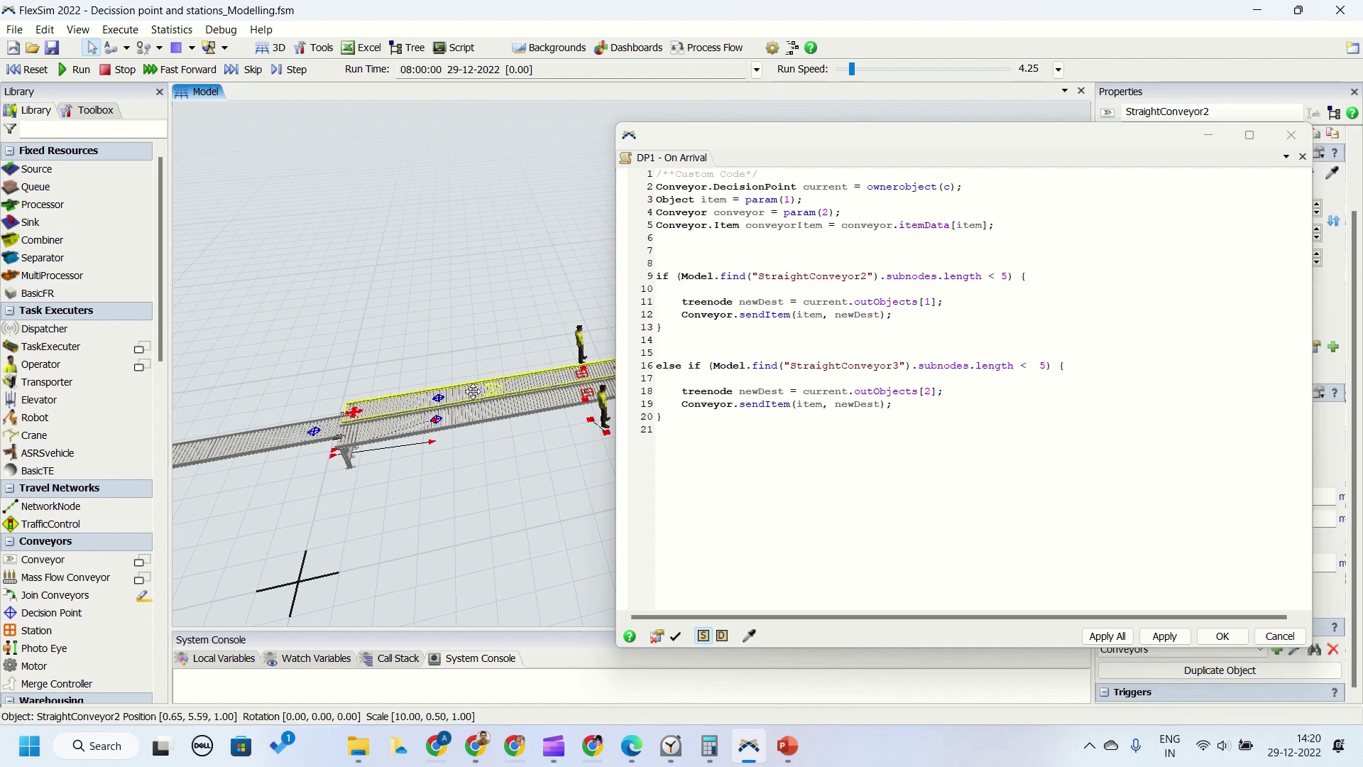
left_click(1222, 639)
left_click_drag(504, 497, 778, 505)
Run the model with the run speed lowered to about 1.15, then stop it
right_click(773, 506)
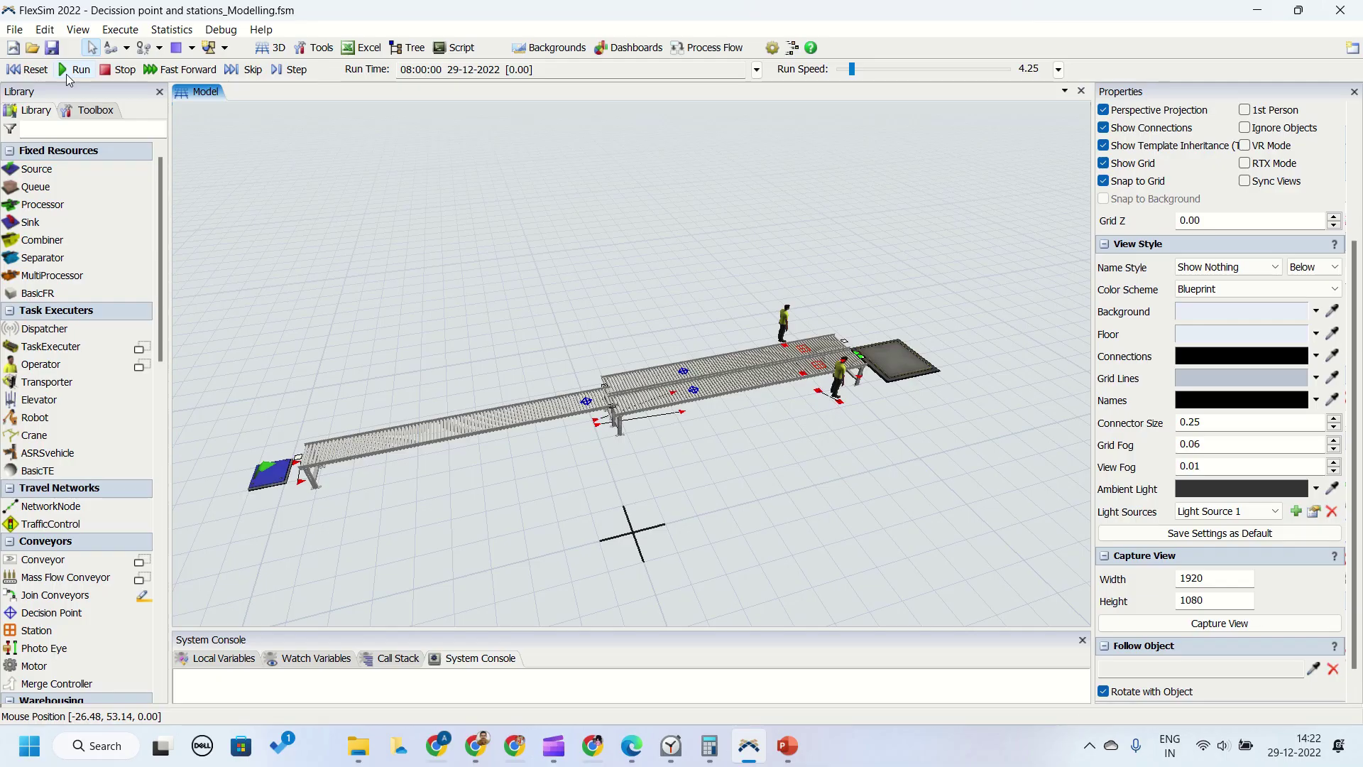
left_click_drag(852, 69, 849, 71)
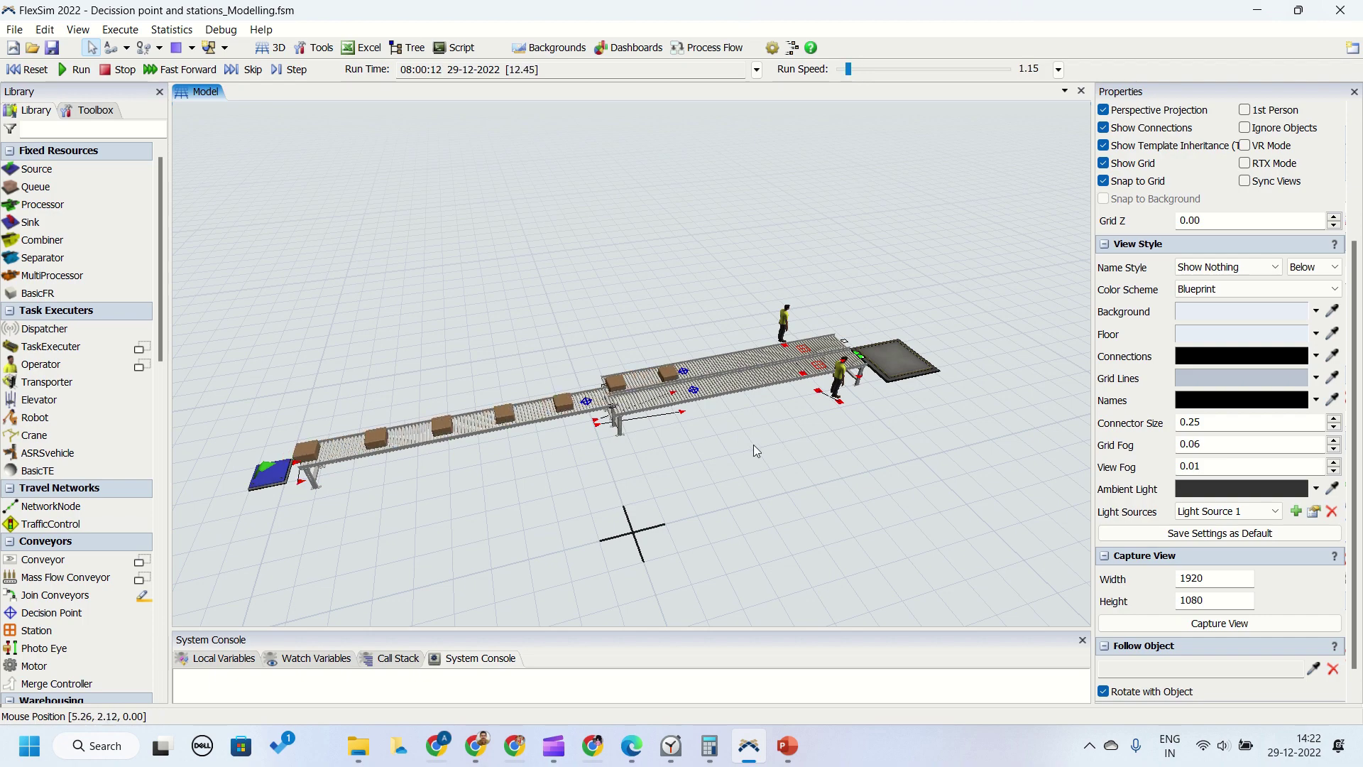
scroll(753, 445, "up", 2)
scroll(720, 475, "down", 2)
scroll(734, 483, "up", 1)
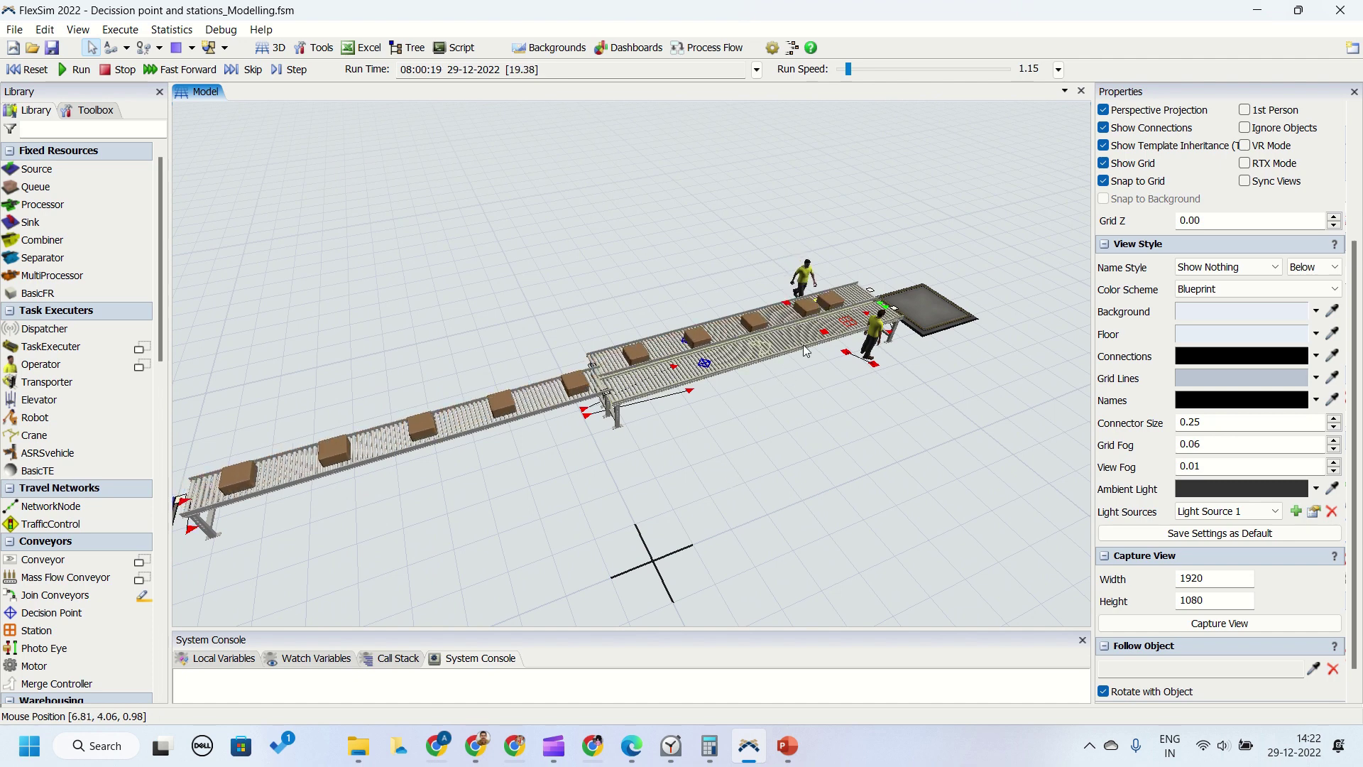
left_click(119, 71)
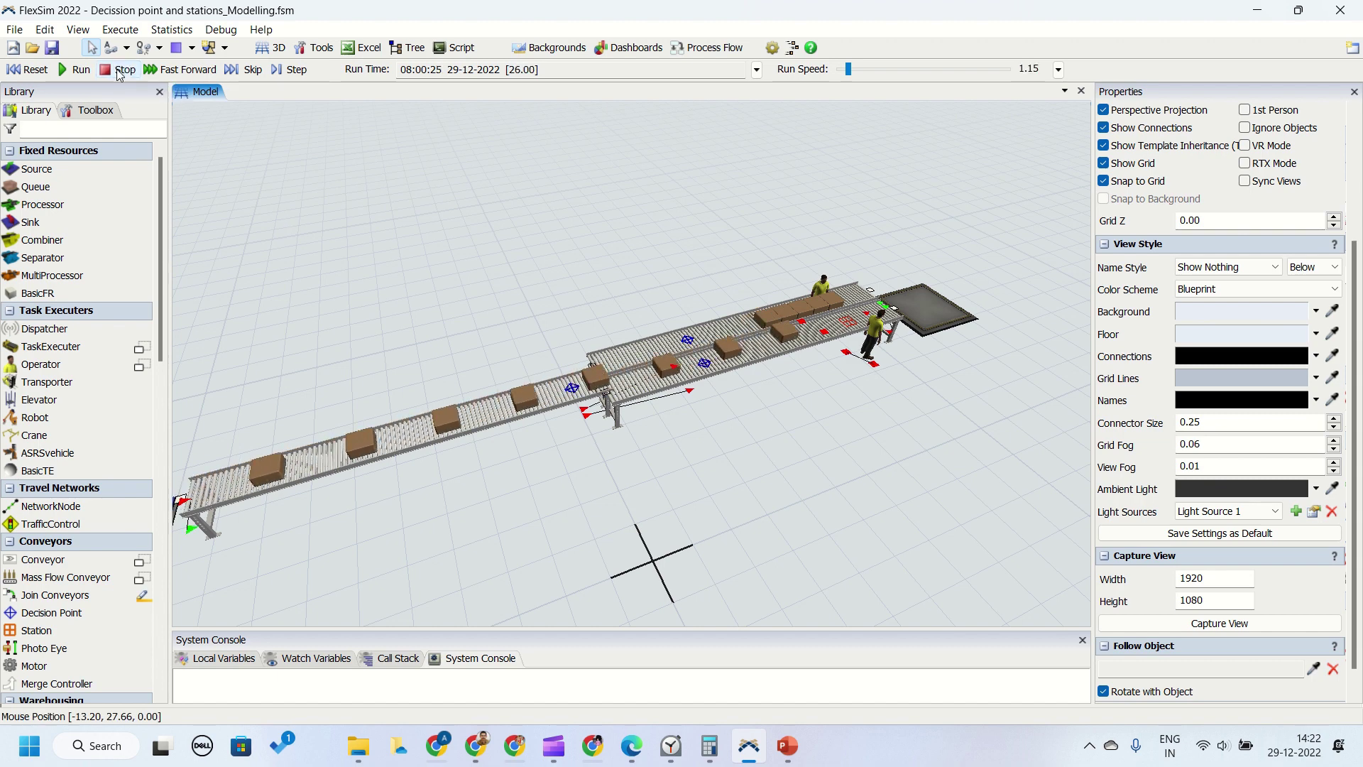
View DP1's On Arrival routing code and cancel without changes
left_click(572, 387)
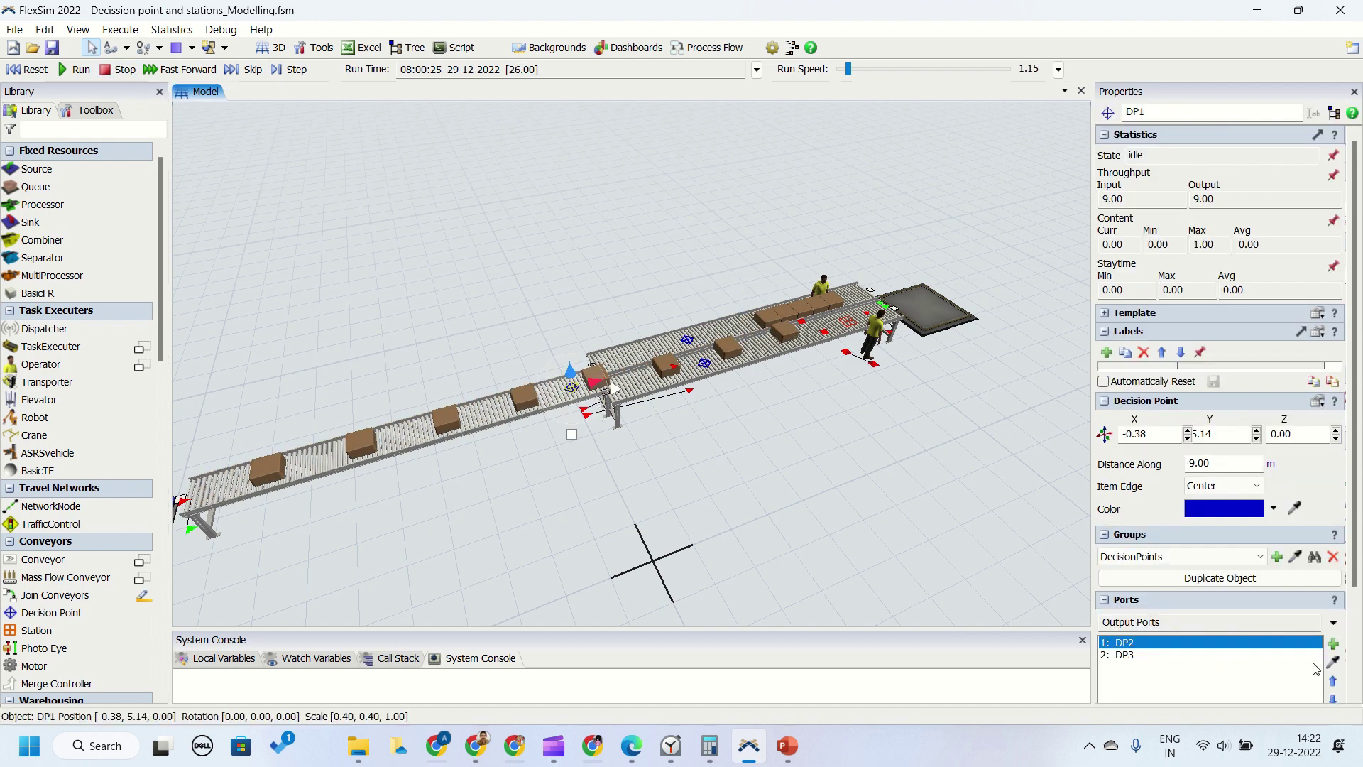
scroll(1334, 639, "down", 5)
left_click(1318, 561)
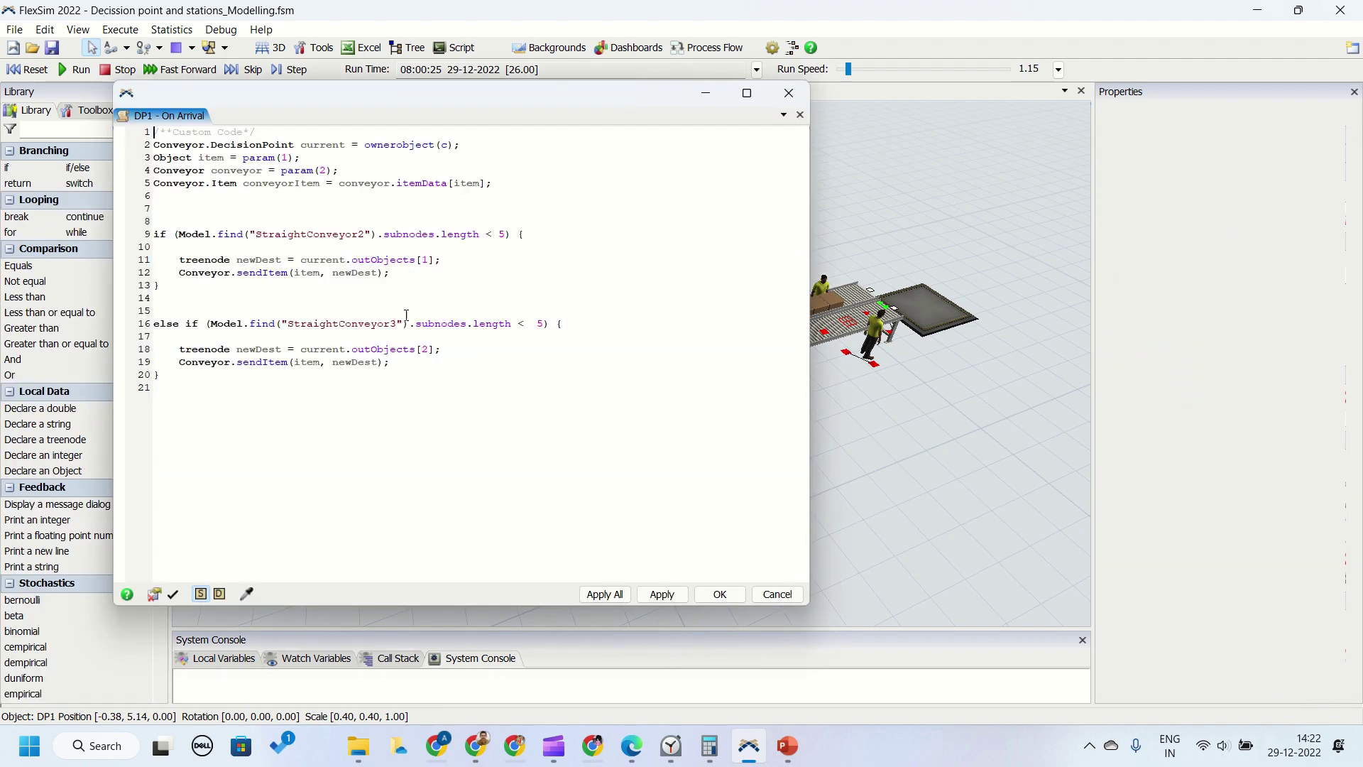
left_click(778, 594)
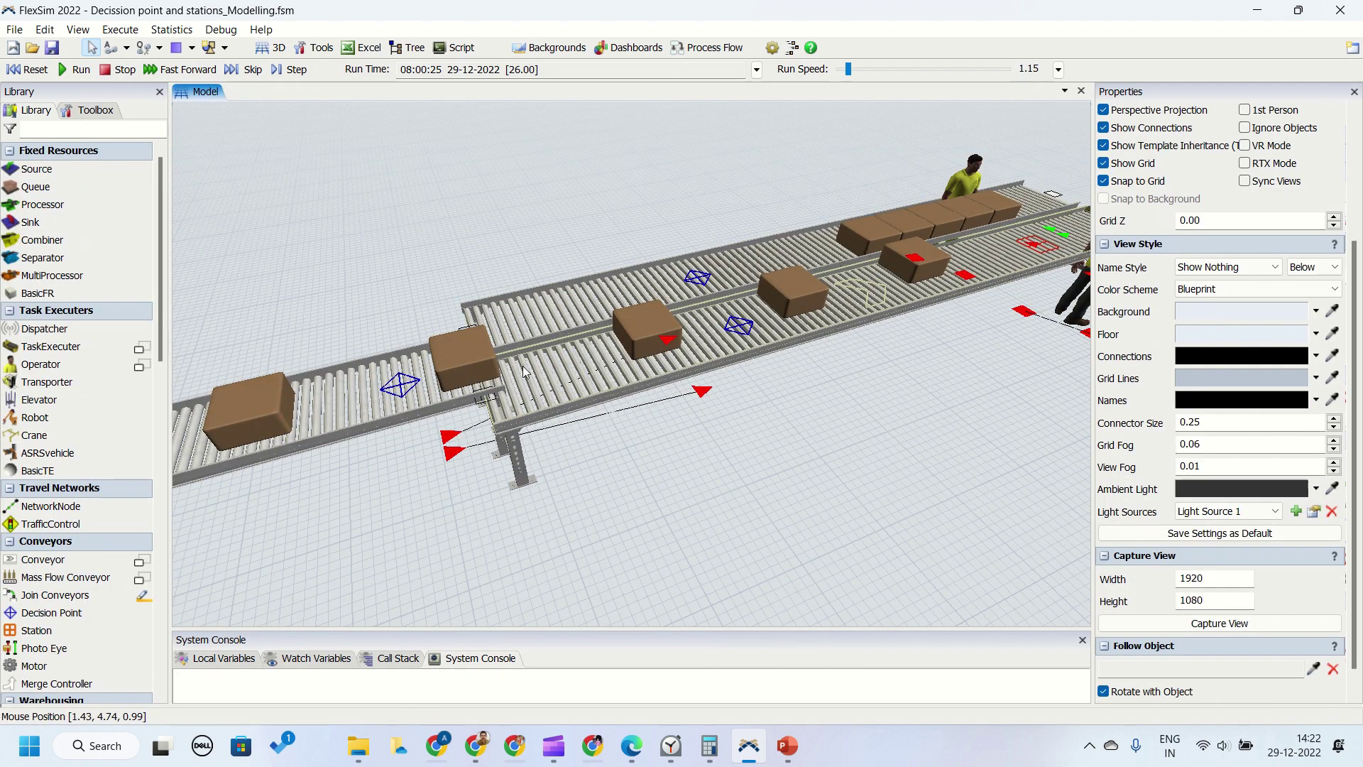
Inspect the properties of DP1, DP2 and StraightConveyor1
right_click_drag(595, 511, 628, 517)
left_click(408, 427)
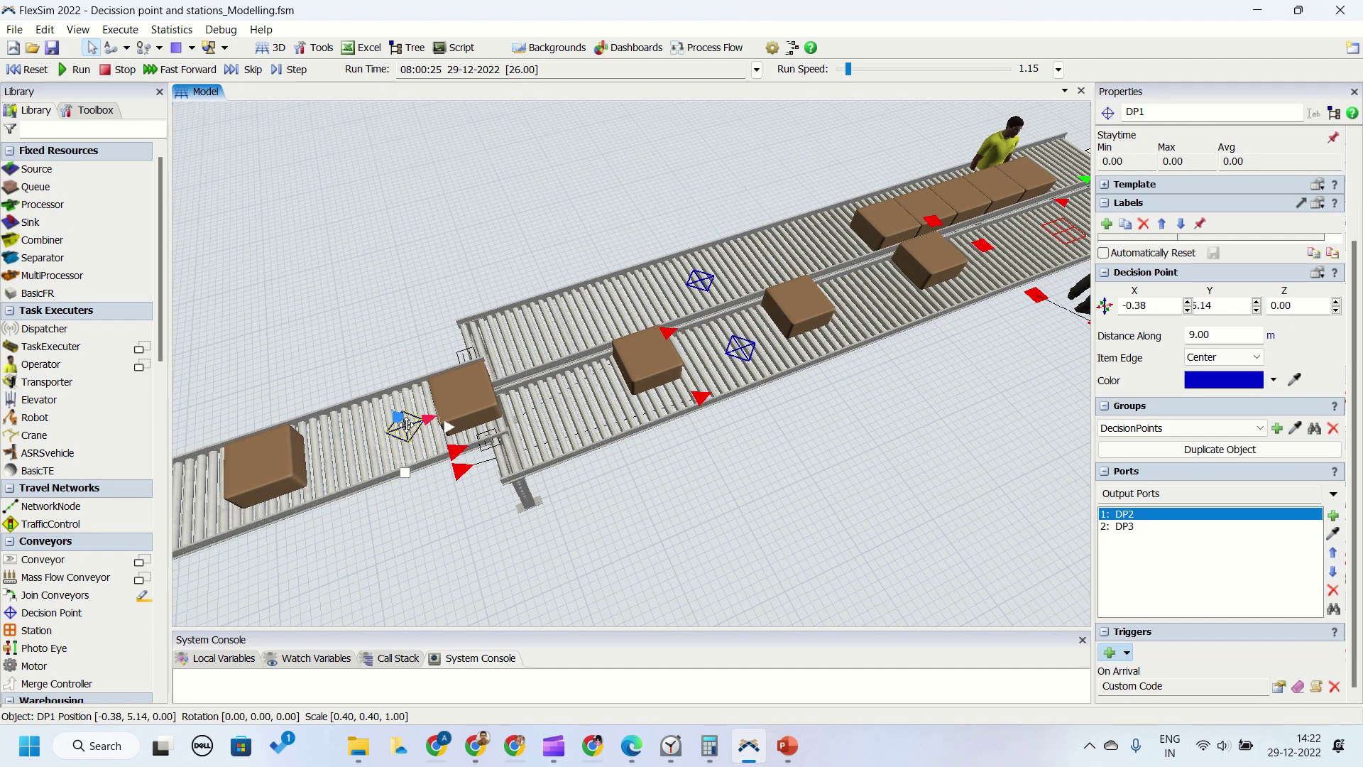
left_click(702, 283)
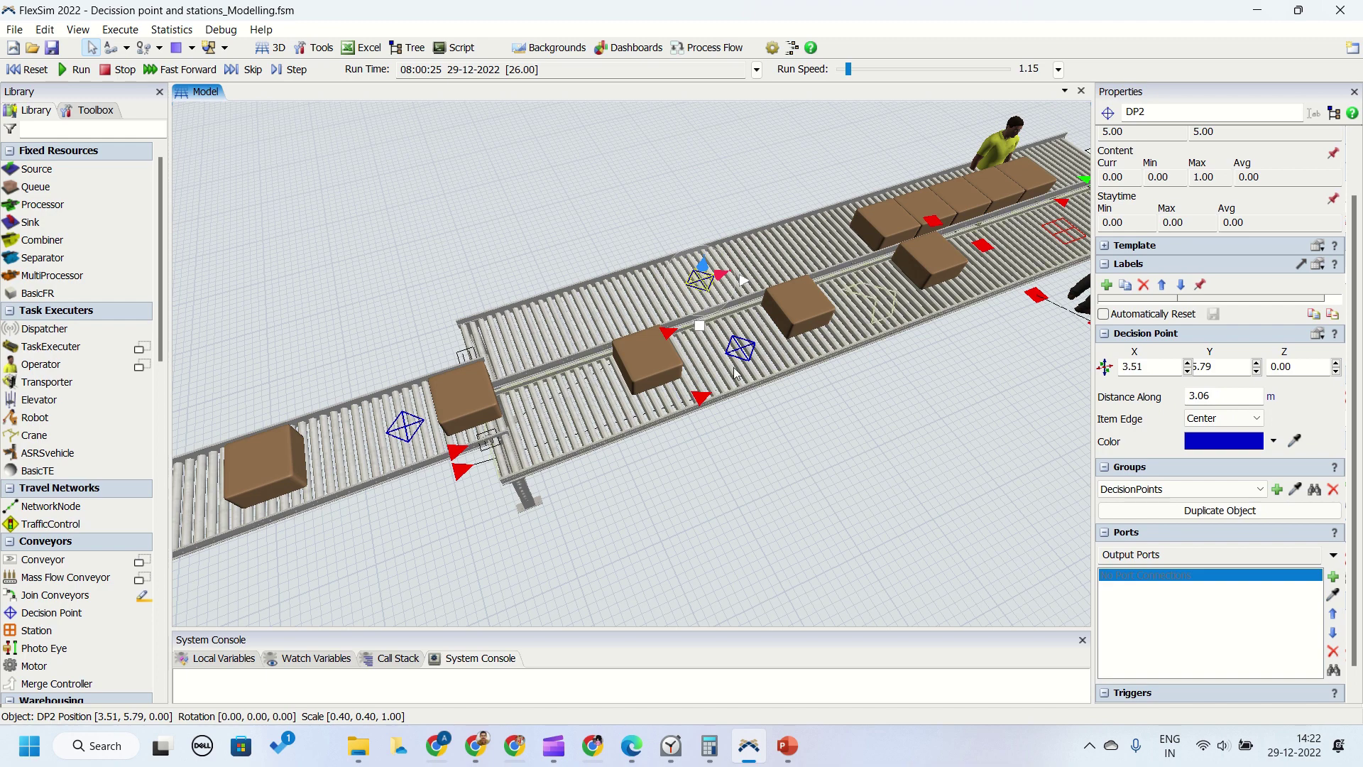
left_click(696, 284)
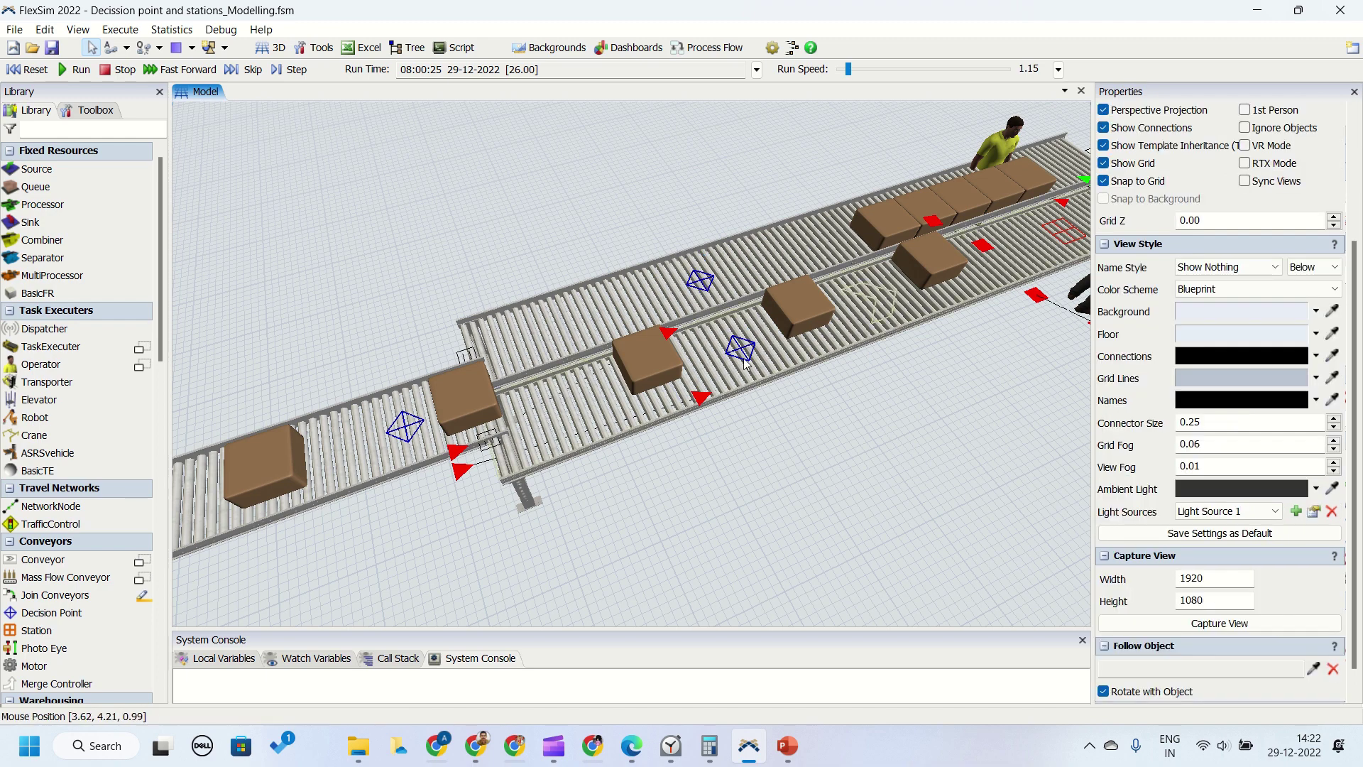
left_click(695, 284)
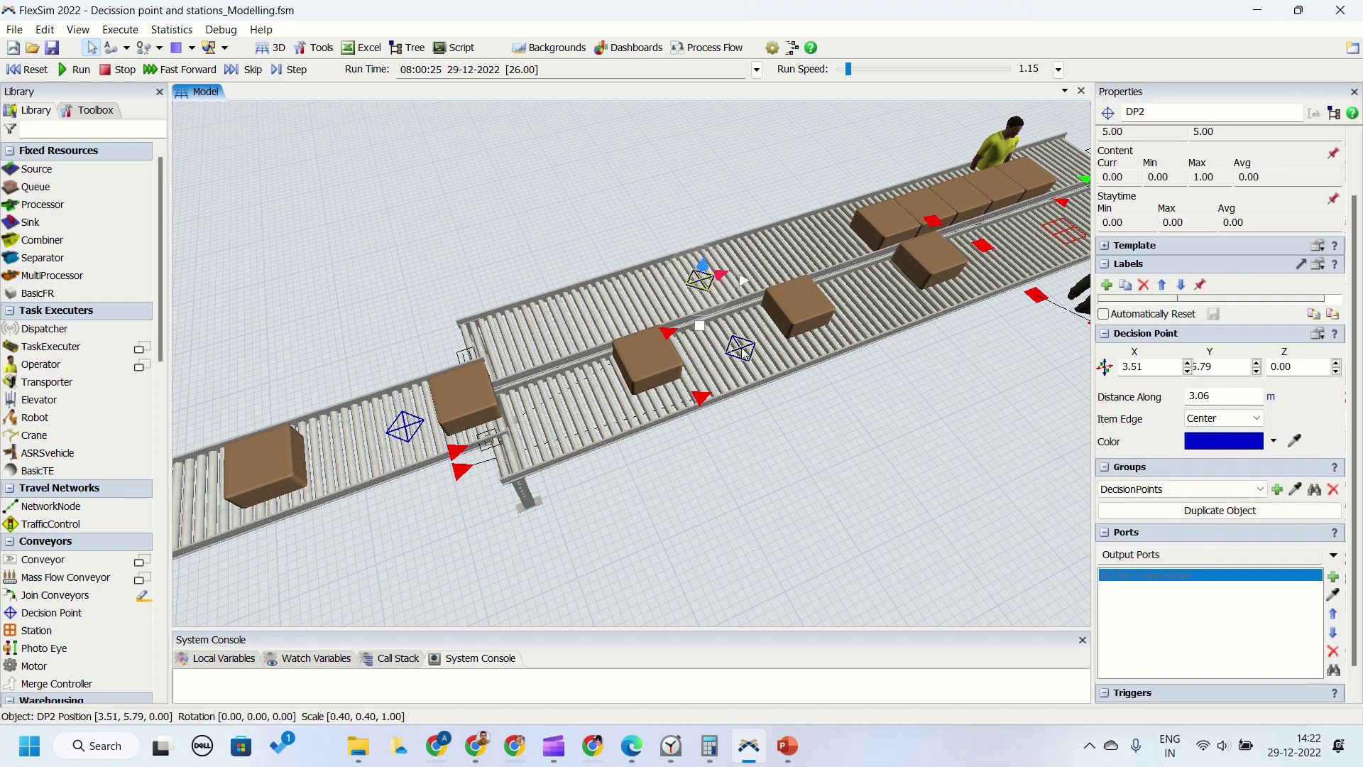
left_click(814, 523)
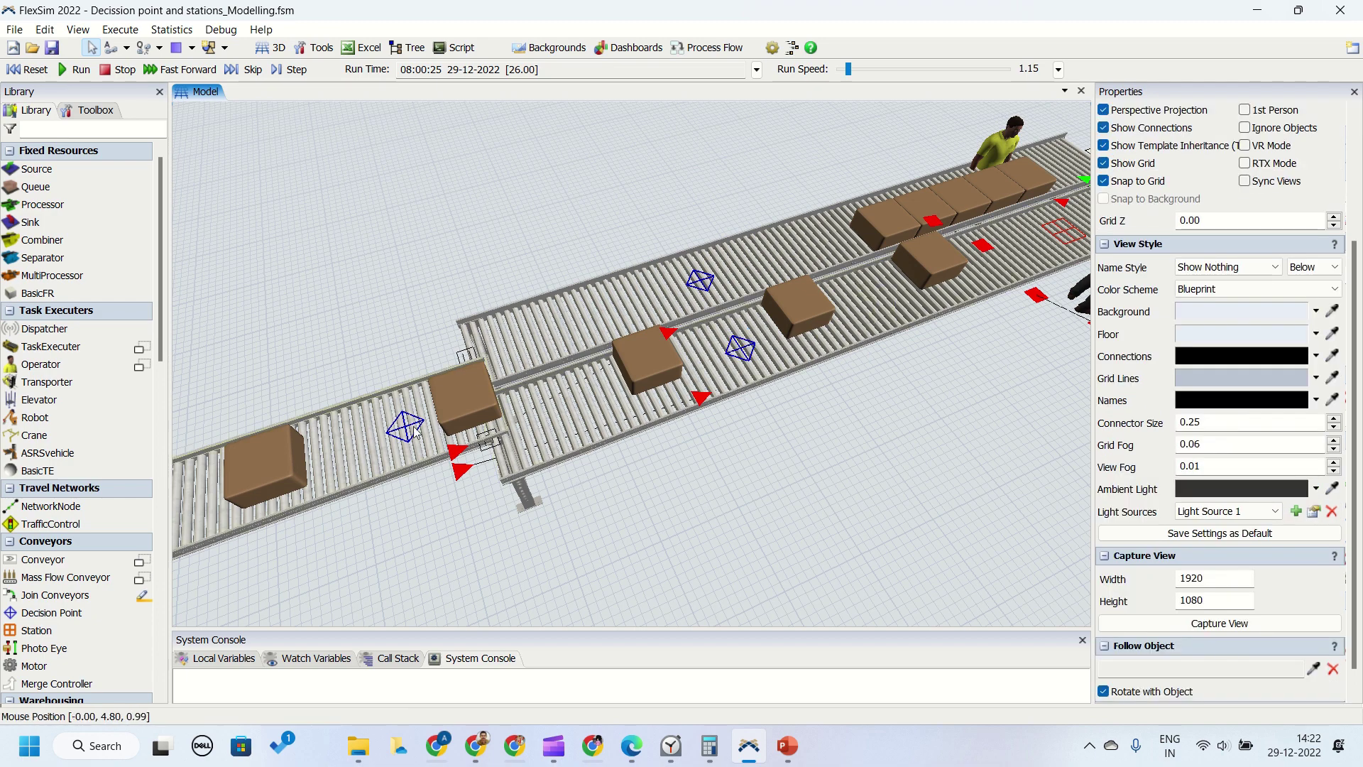
left_click(395, 420)
left_click(406, 425)
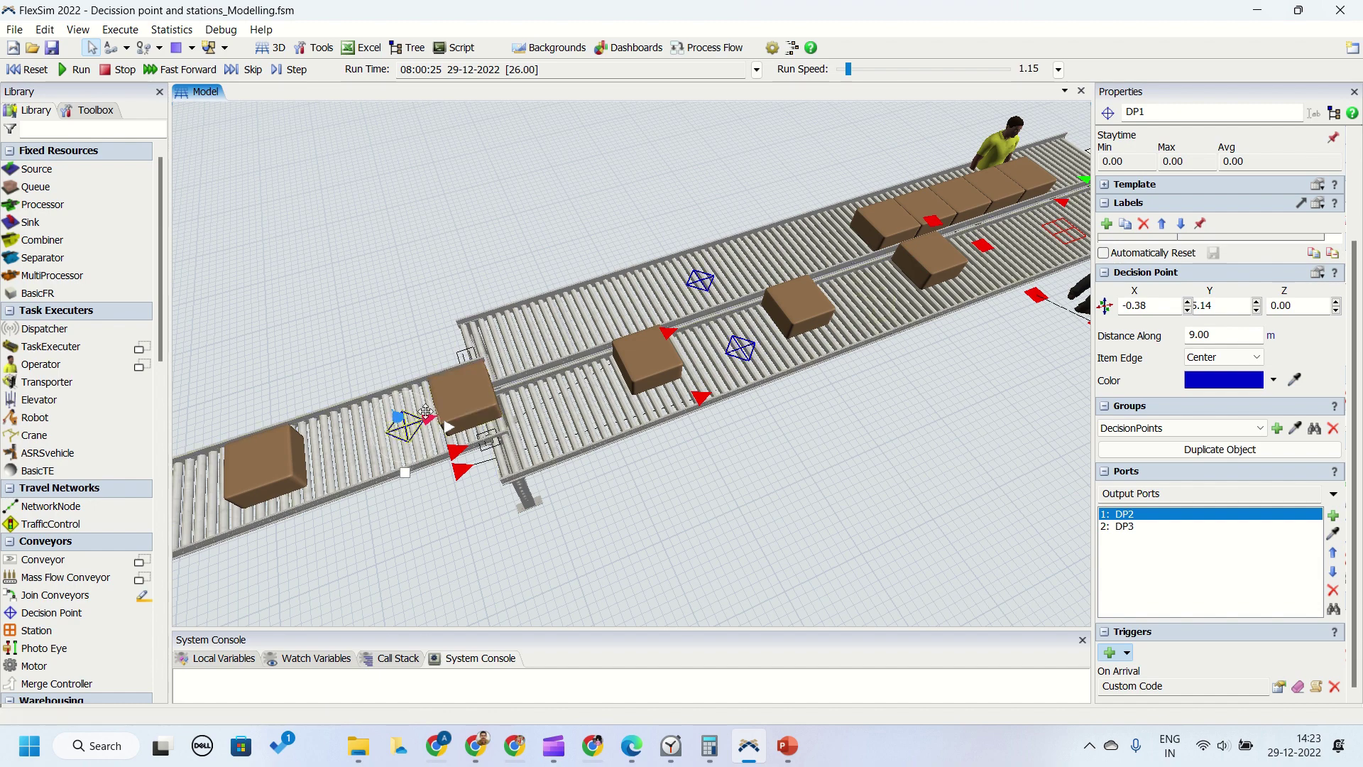
Resume the simulation run and zoom in and out on the conveyors
left_click(656, 471)
scroll(656, 471, "down", 5)
left_click(76, 74)
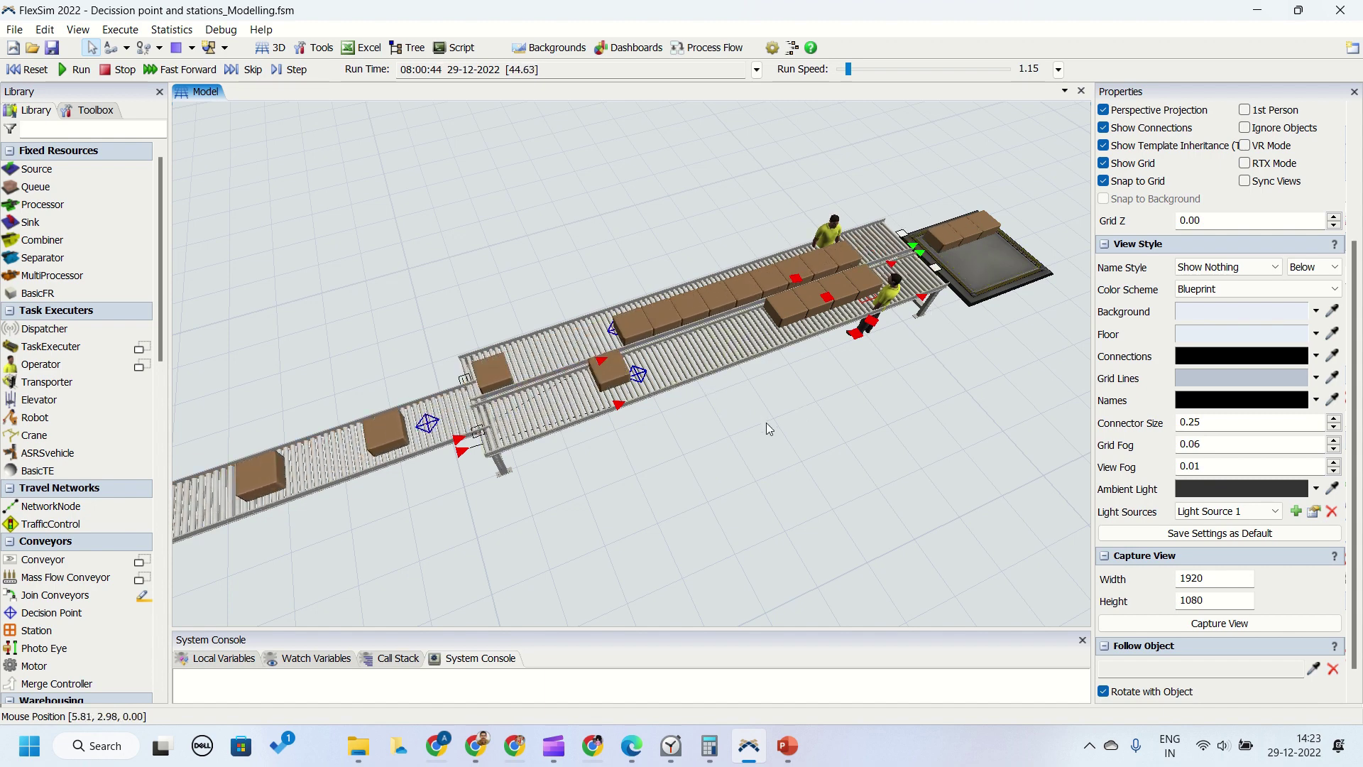
scroll(765, 419, "down", 2)
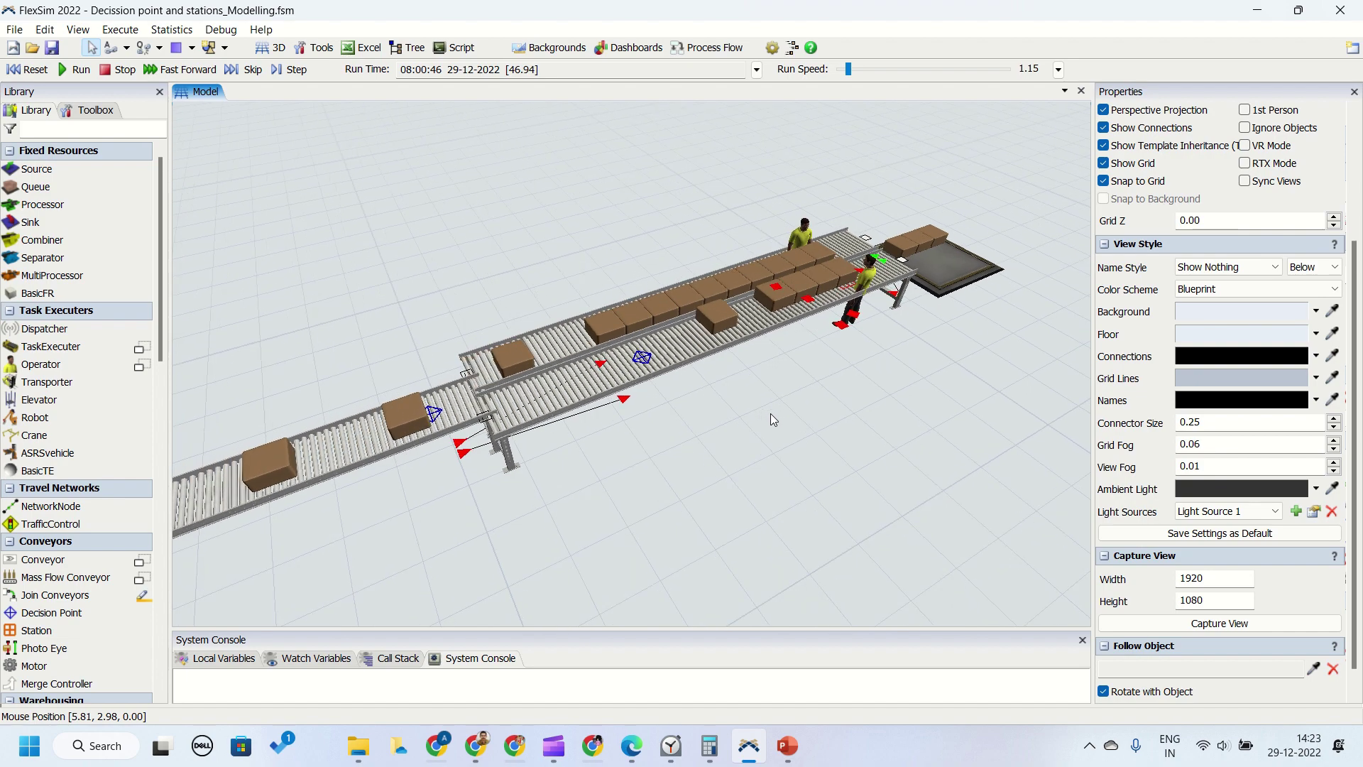
scroll(680, 461, "up", 3)
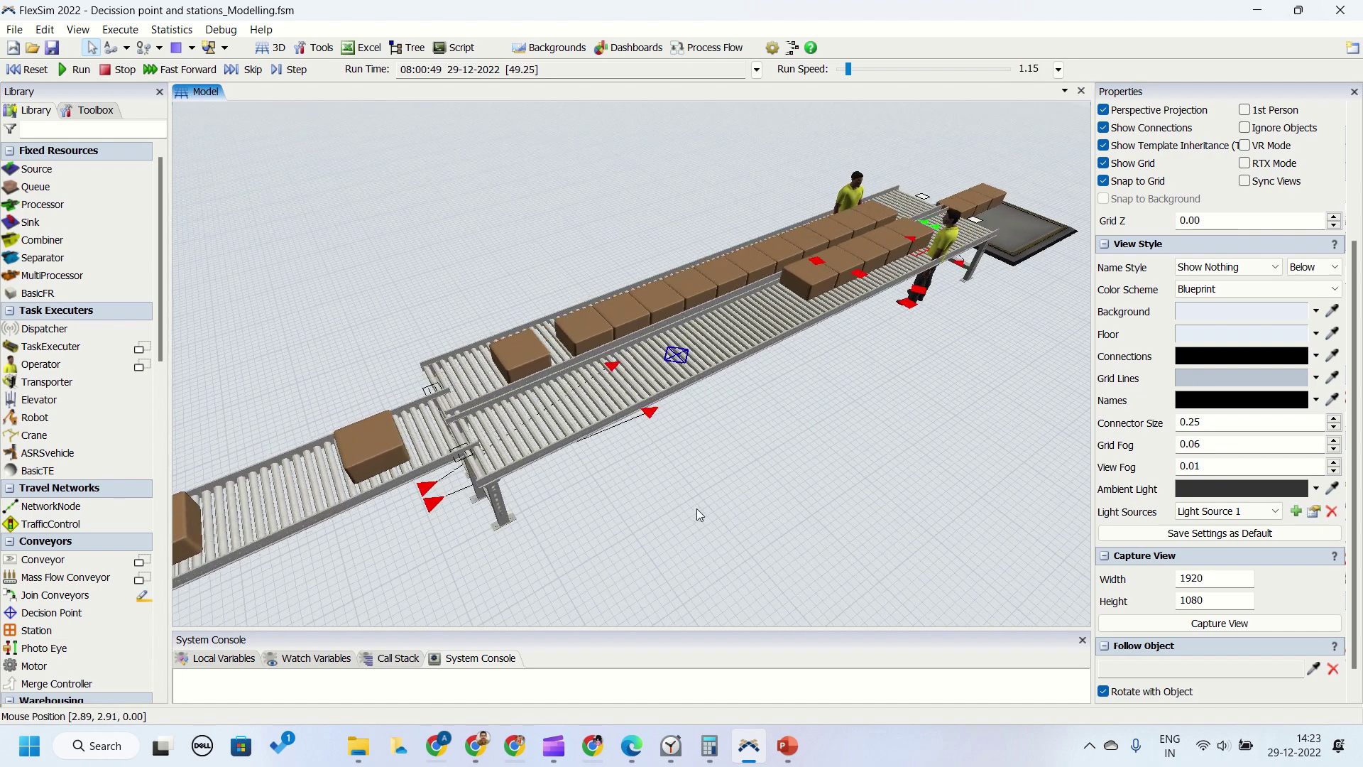
scroll(698, 555, "down", 2)
scroll(751, 500, "up", 2)
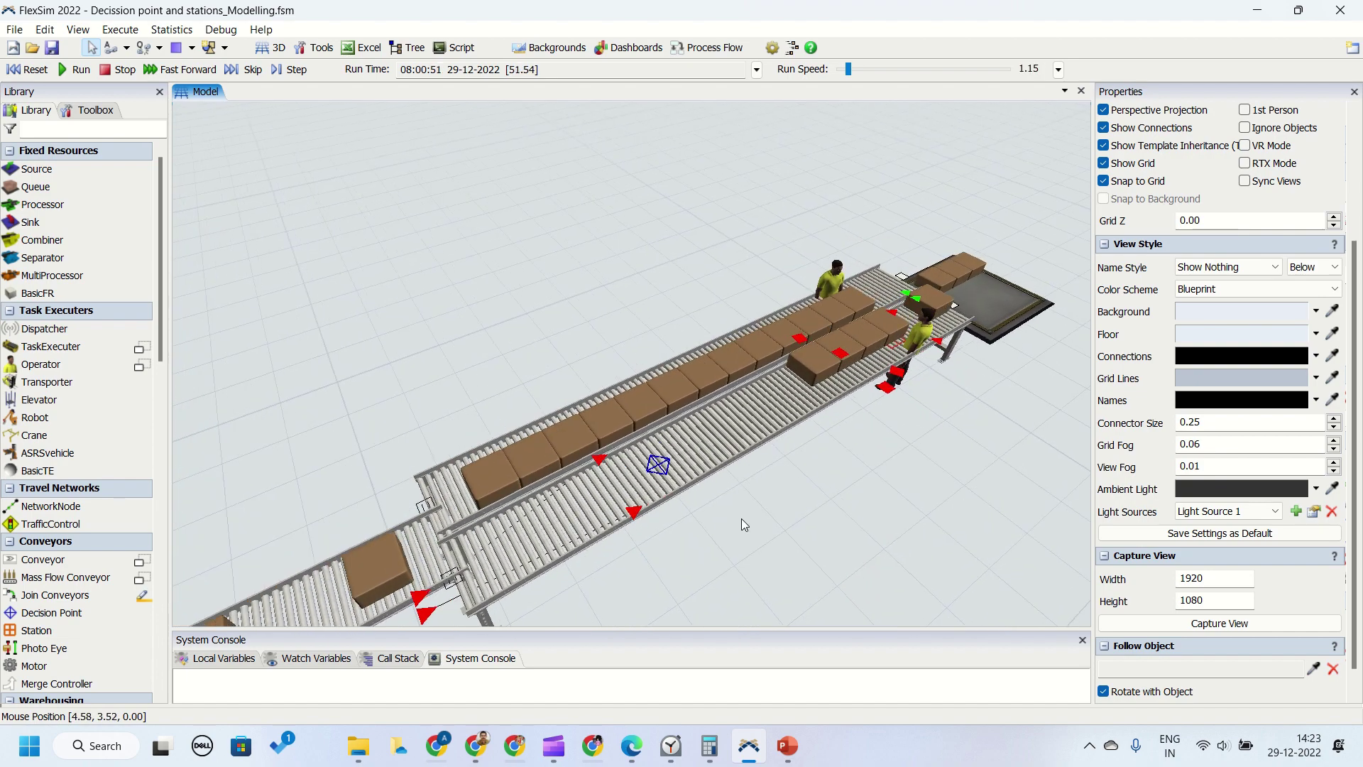
scroll(810, 503, "down", 1)
scroll(867, 505, "down", 2)
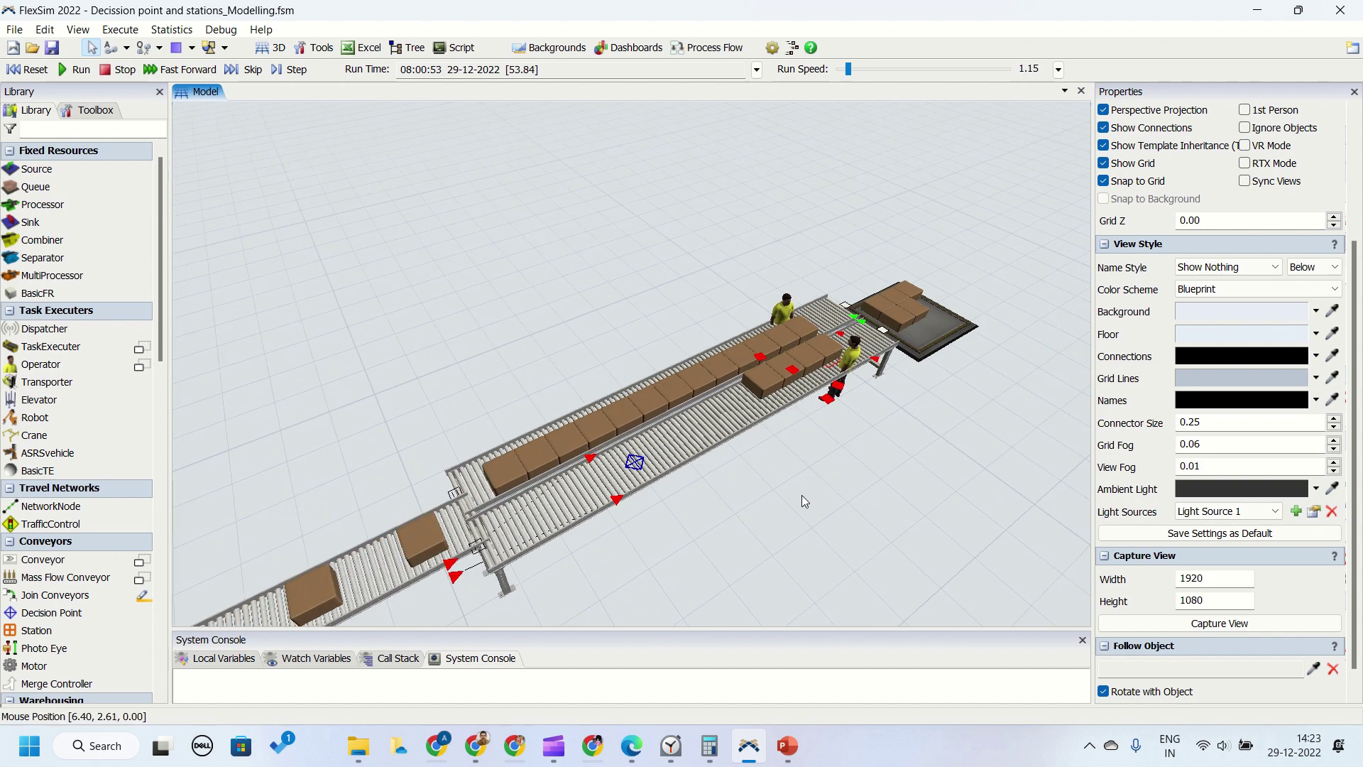
scroll(882, 415, "up", 2)
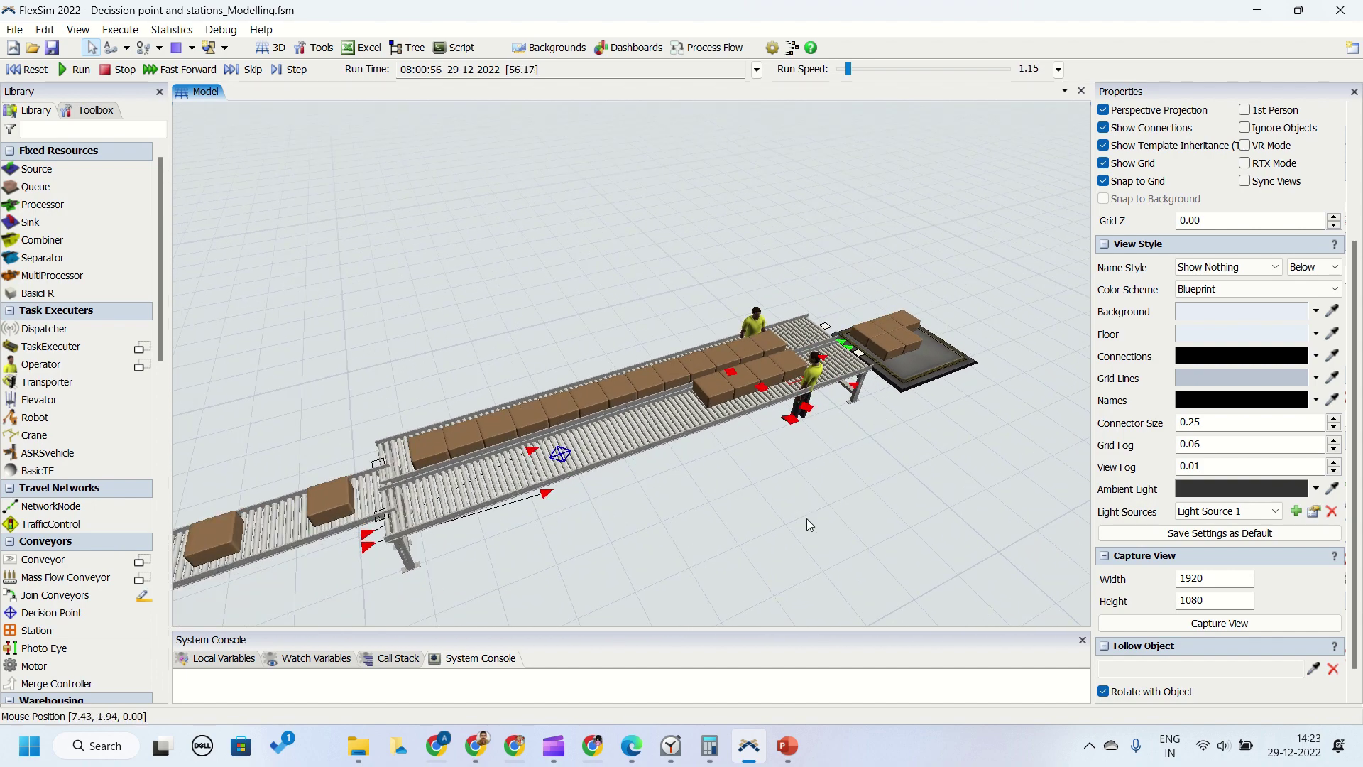
scroll(927, 451, "down", 2)
Pan and orbit the view along the conveyors while boxes flow
left_click_drag(928, 450, 1000, 404)
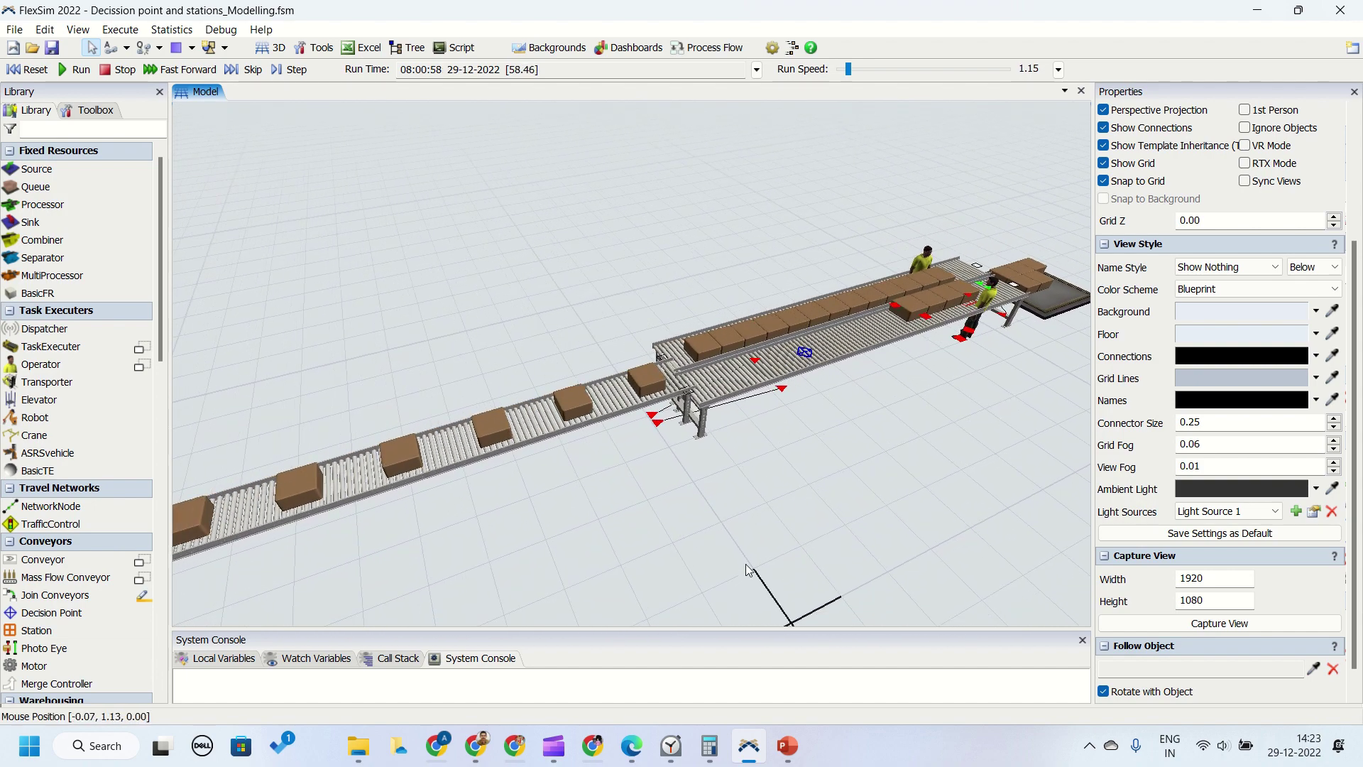
left_click_drag(761, 545, 867, 484)
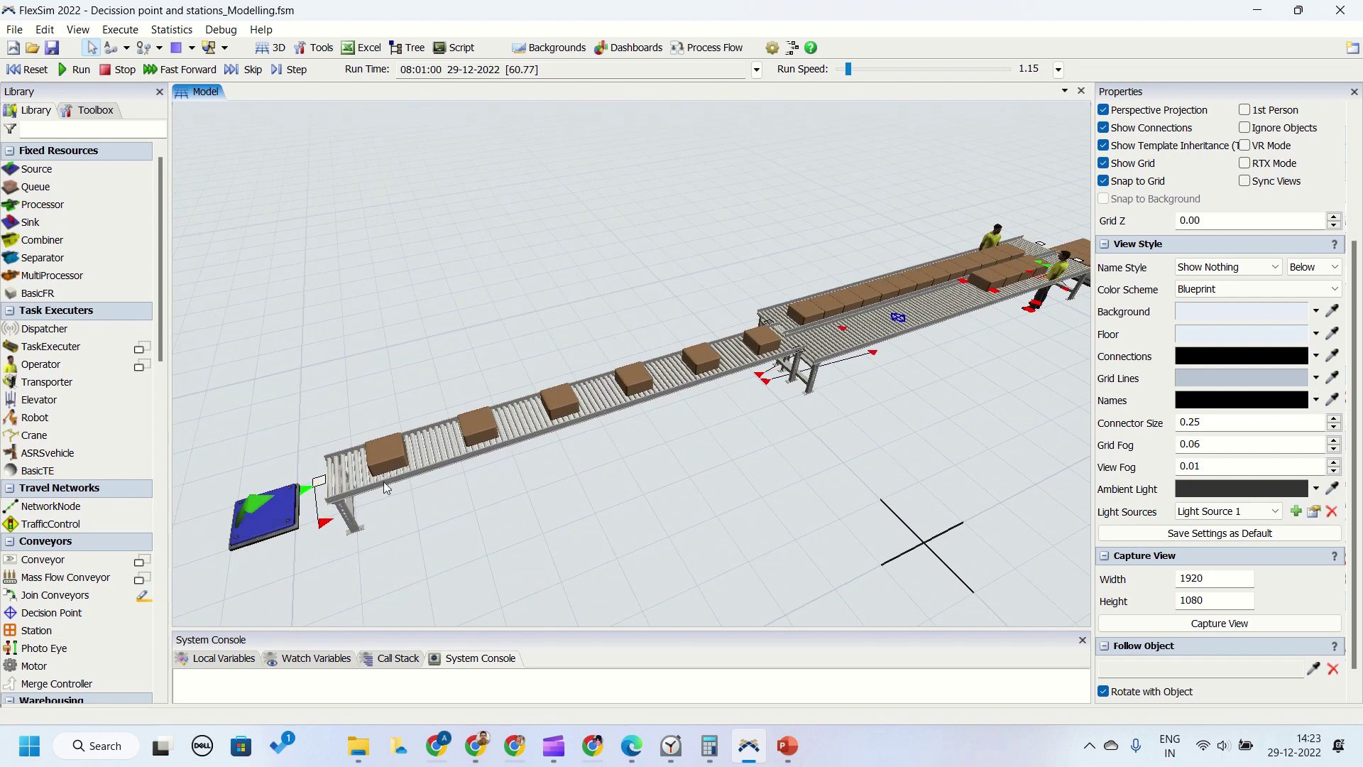
left_click_drag(860, 441, 629, 607)
left_click_drag(822, 521, 721, 560)
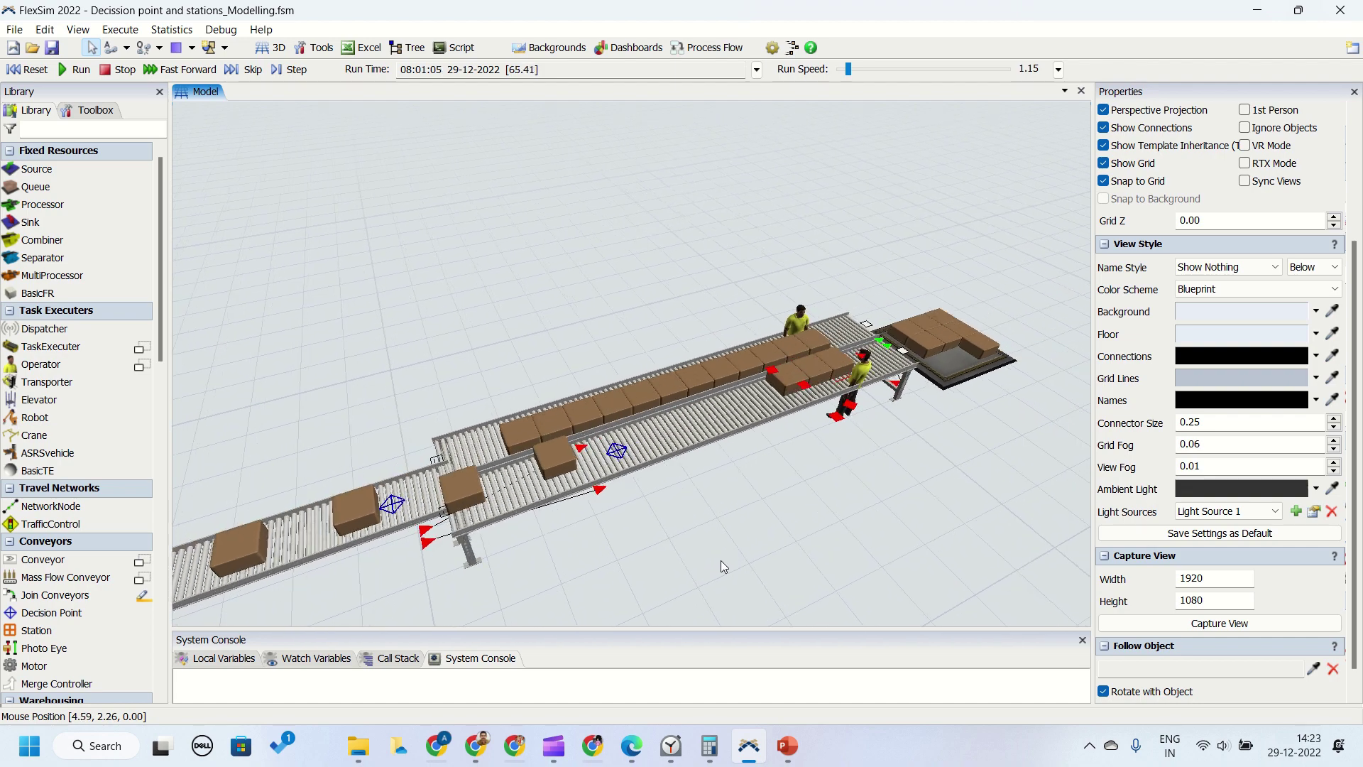
mouse_move(839, 487)
left_mouse_down()
mouse_move(652, 559)
mouse_move(738, 480)
left_mouse_up()
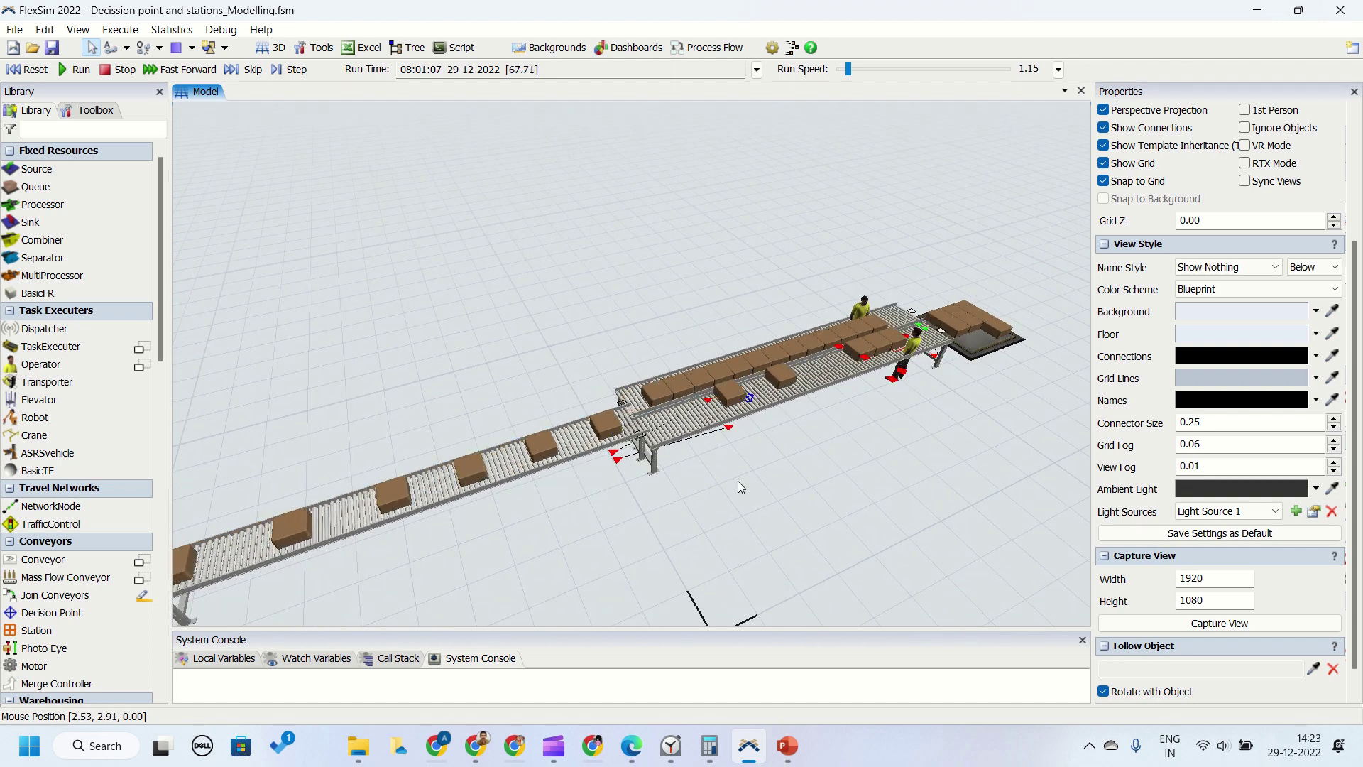
left_click_drag(818, 473, 718, 522)
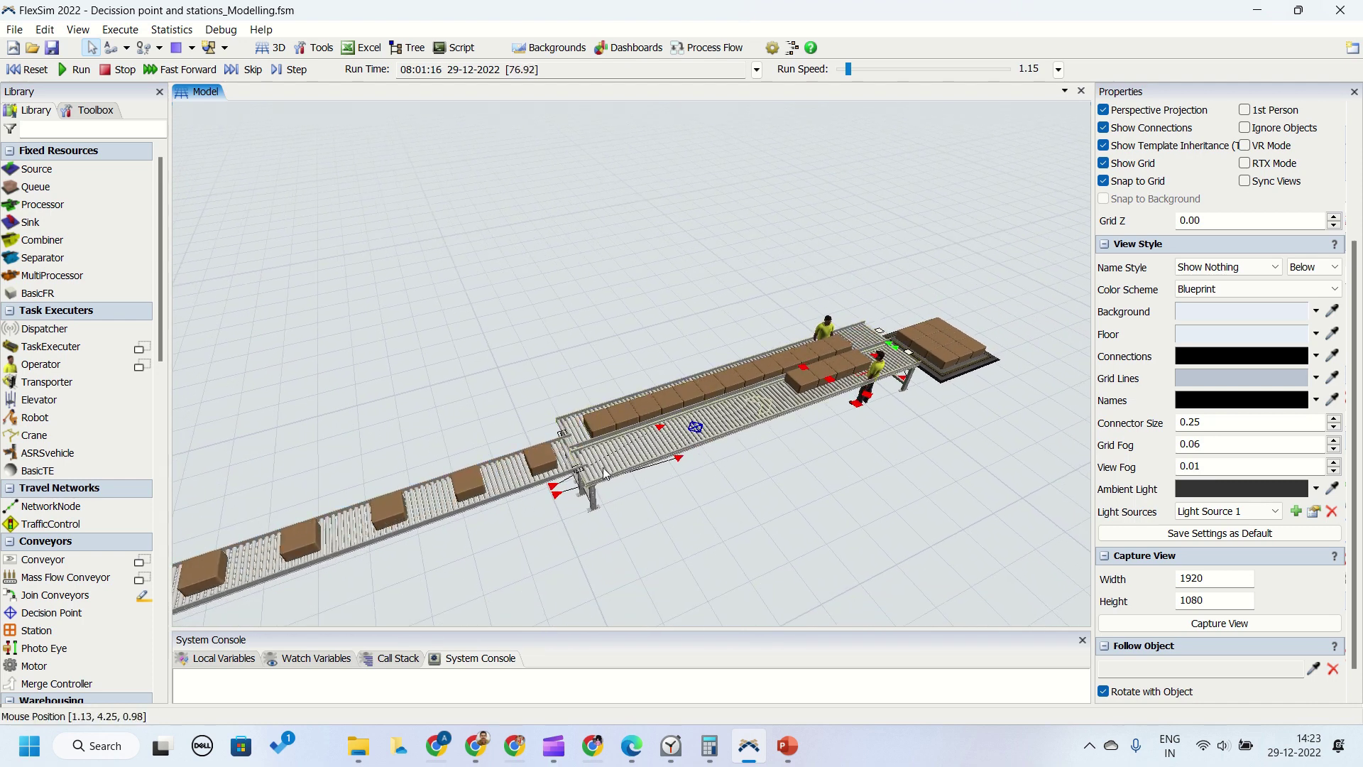
left_click_drag(824, 487, 722, 542)
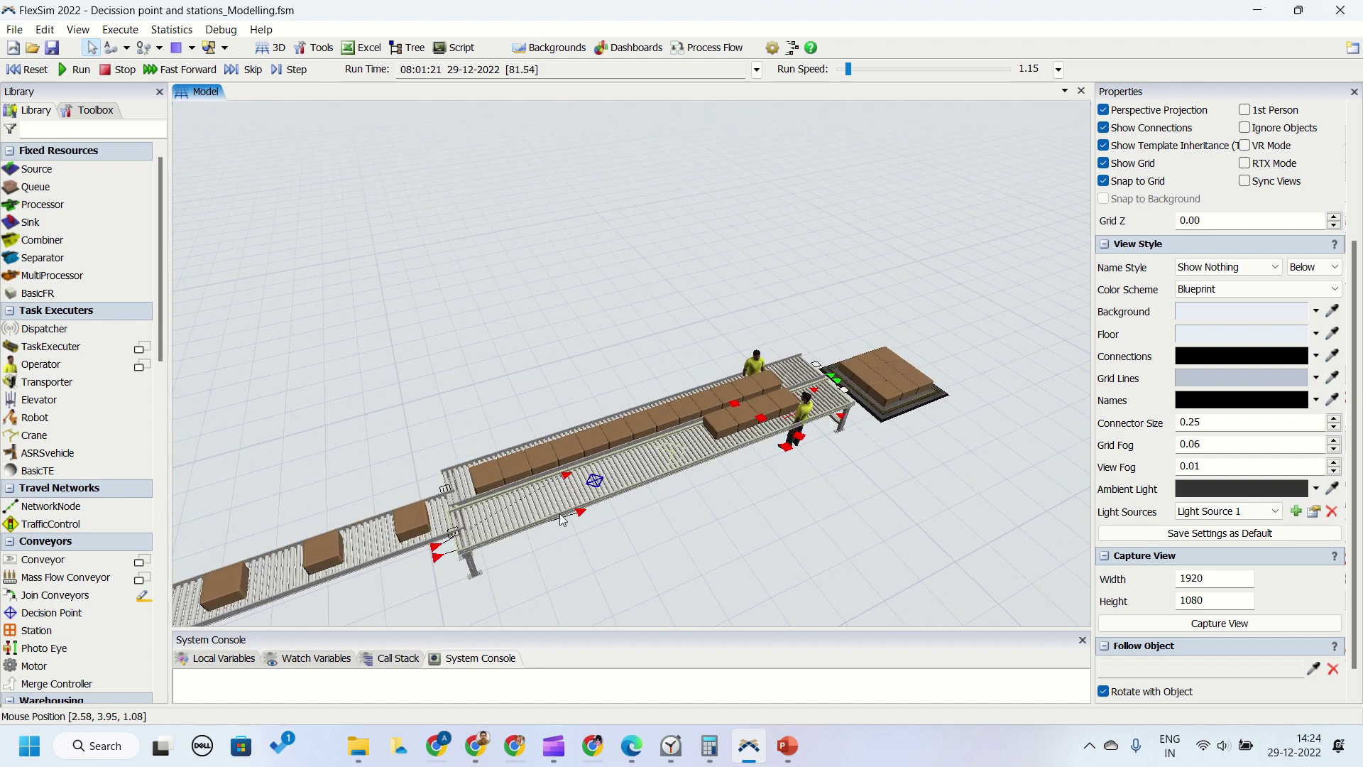
scroll(756, 460, "up", 2)
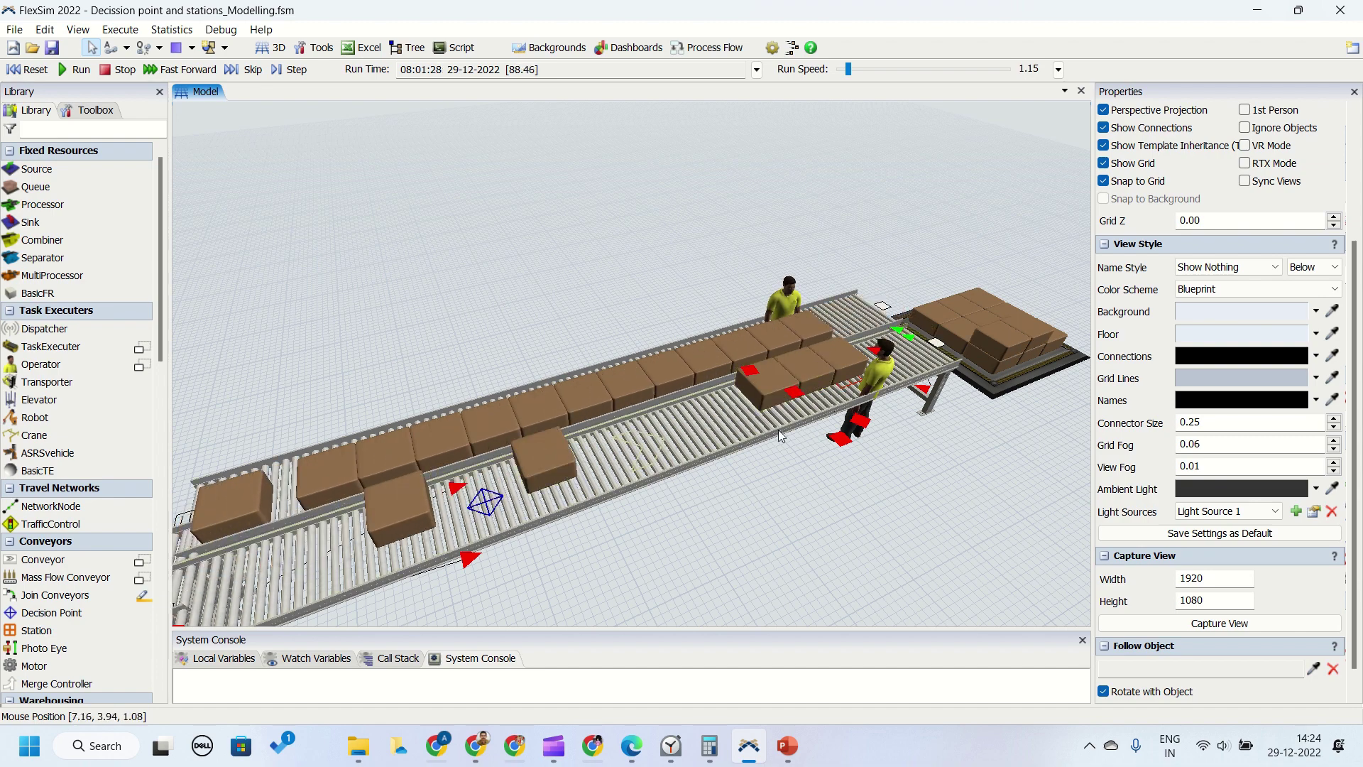
right_click_drag(791, 530, 897, 521)
Hide the connection arrows, level the view and inspect decision point DP3
left_click(1116, 131)
scroll(666, 412, "up", 2)
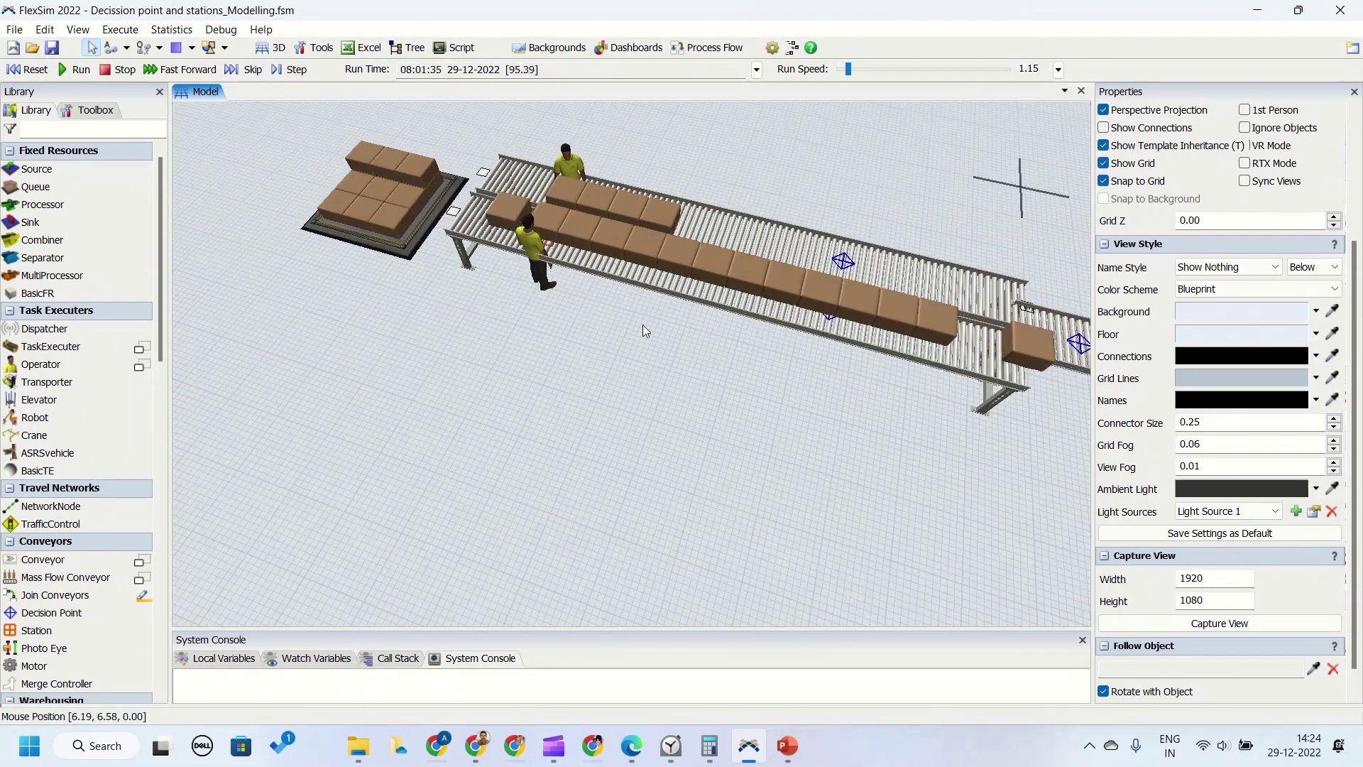
scroll(658, 376, "up", 4)
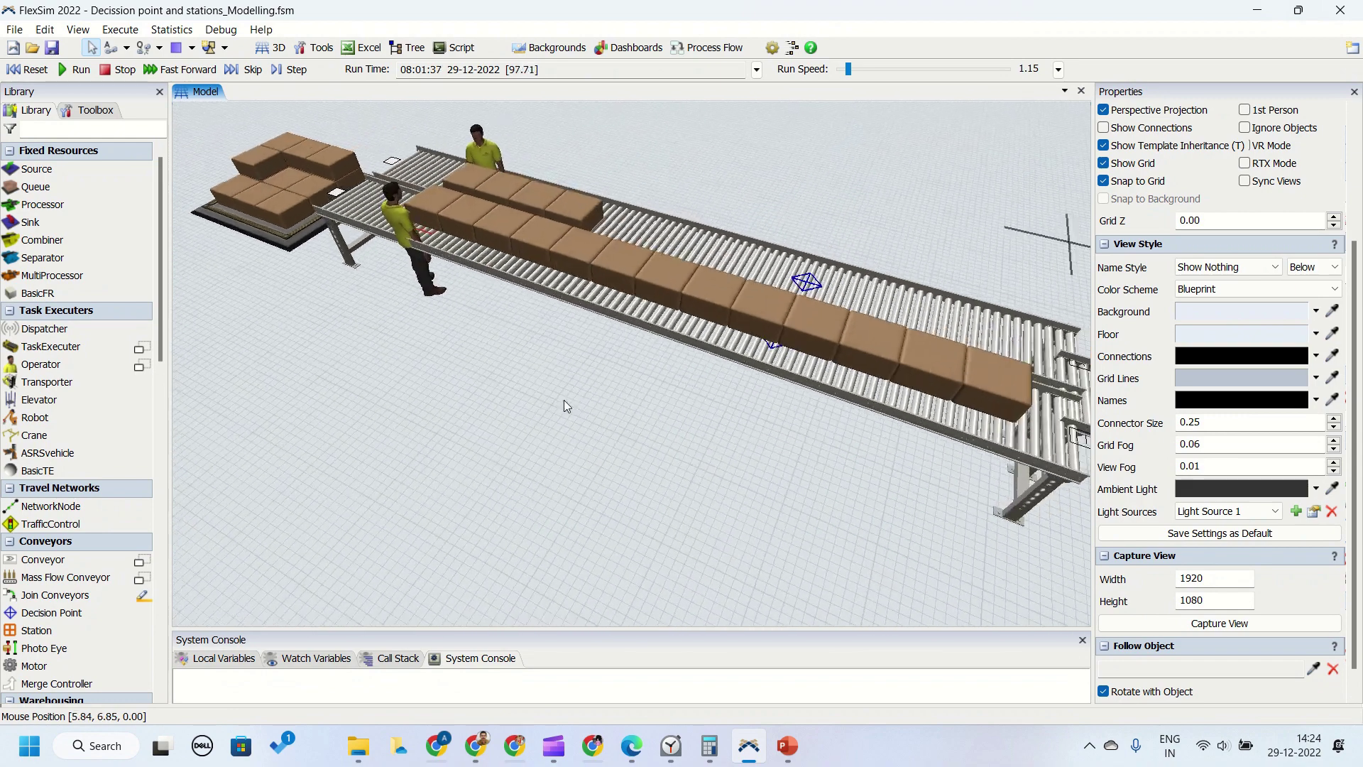
scroll(566, 404, "down", 1)
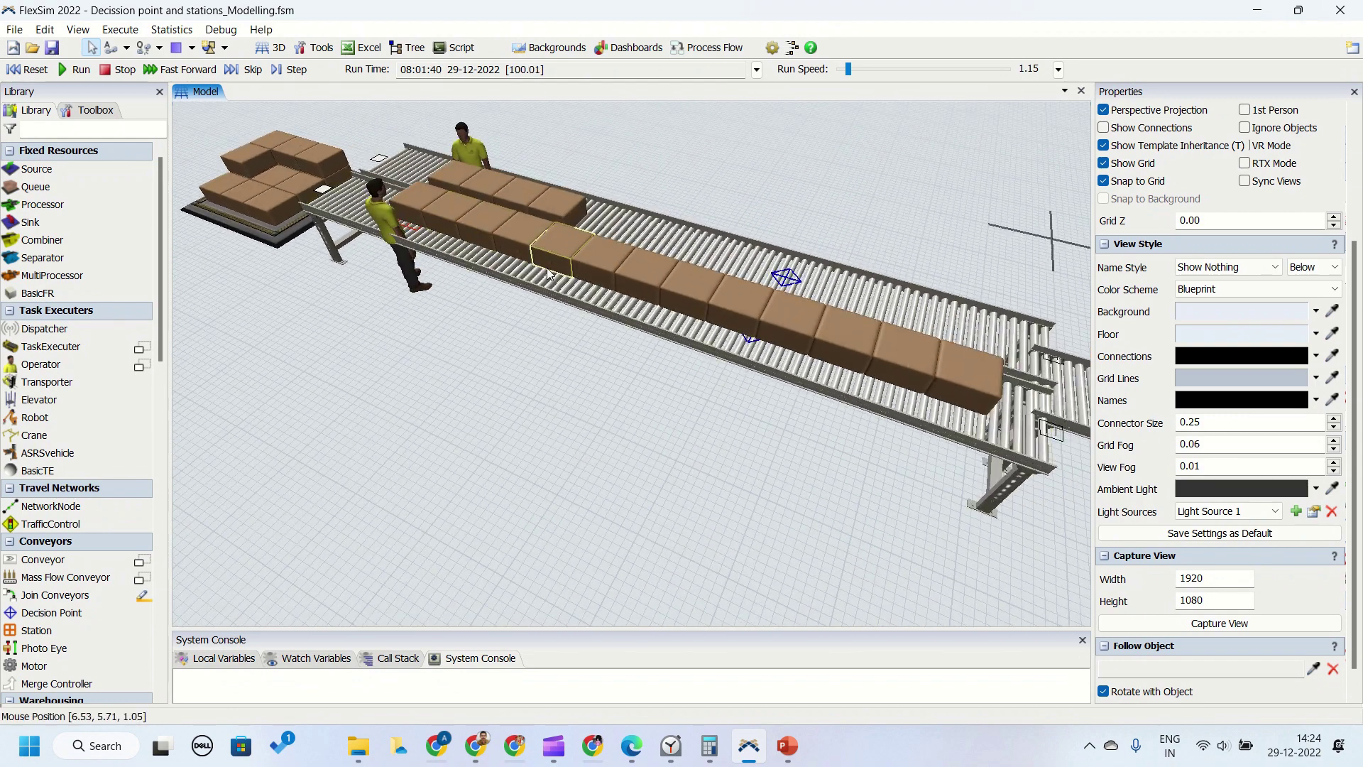
right_click_drag(522, 405, 445, 412)
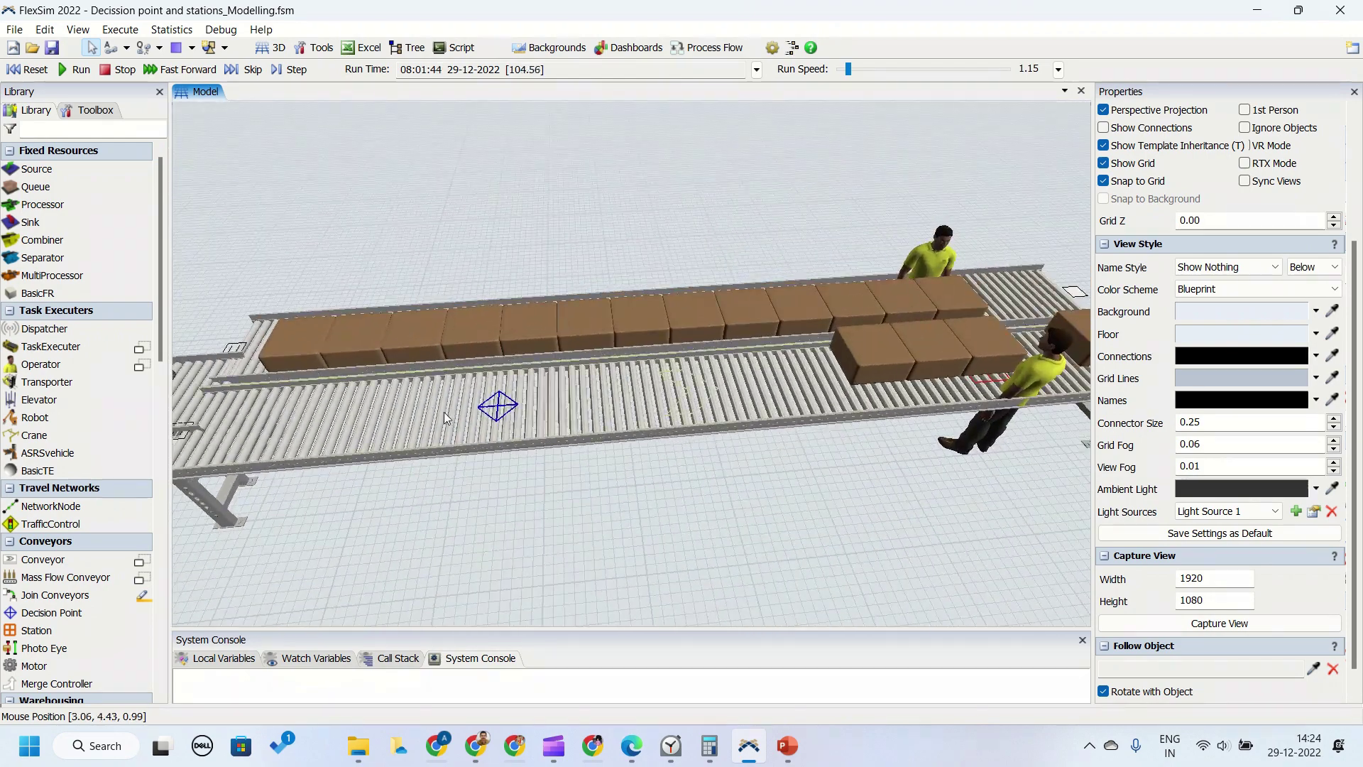
right_click_drag(603, 503, 490, 473)
left_click(397, 389)
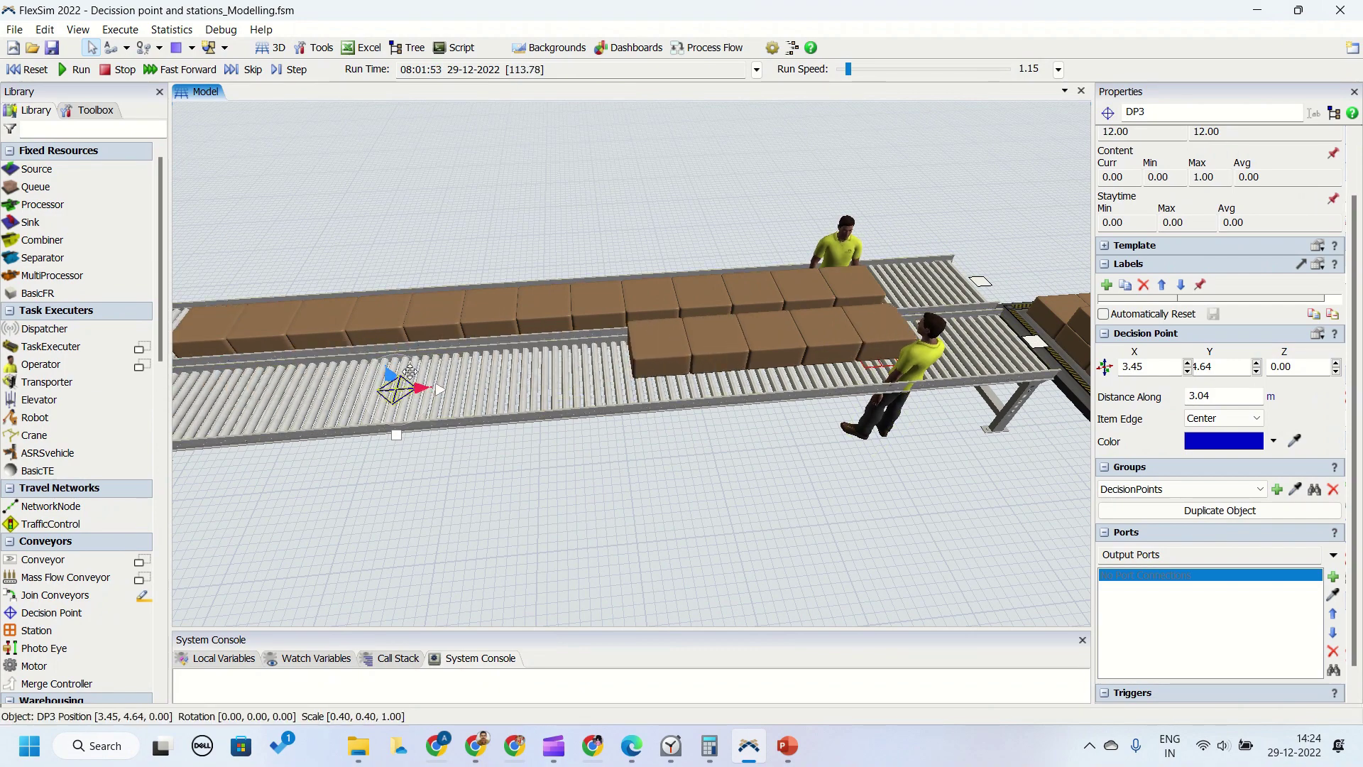
left_click_drag(437, 474, 643, 520)
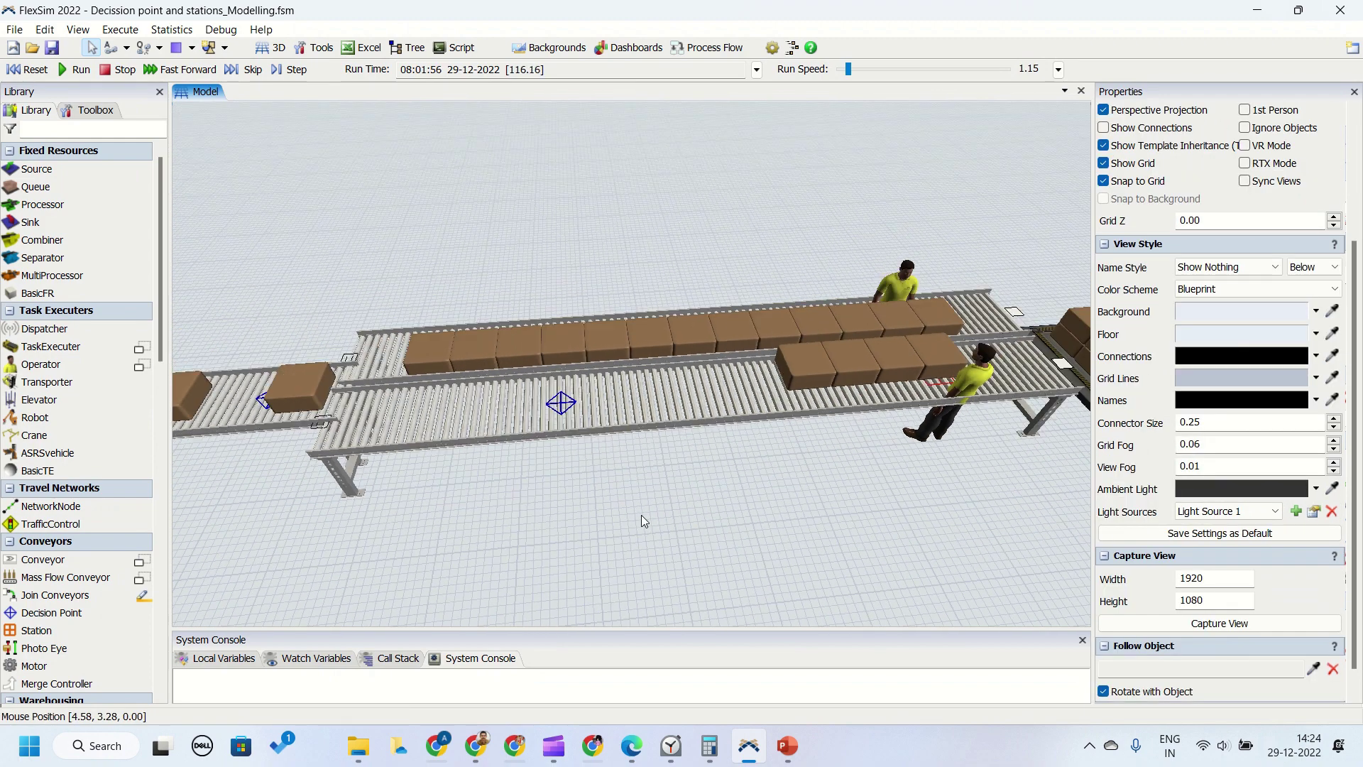
scroll(660, 538, "down", 5)
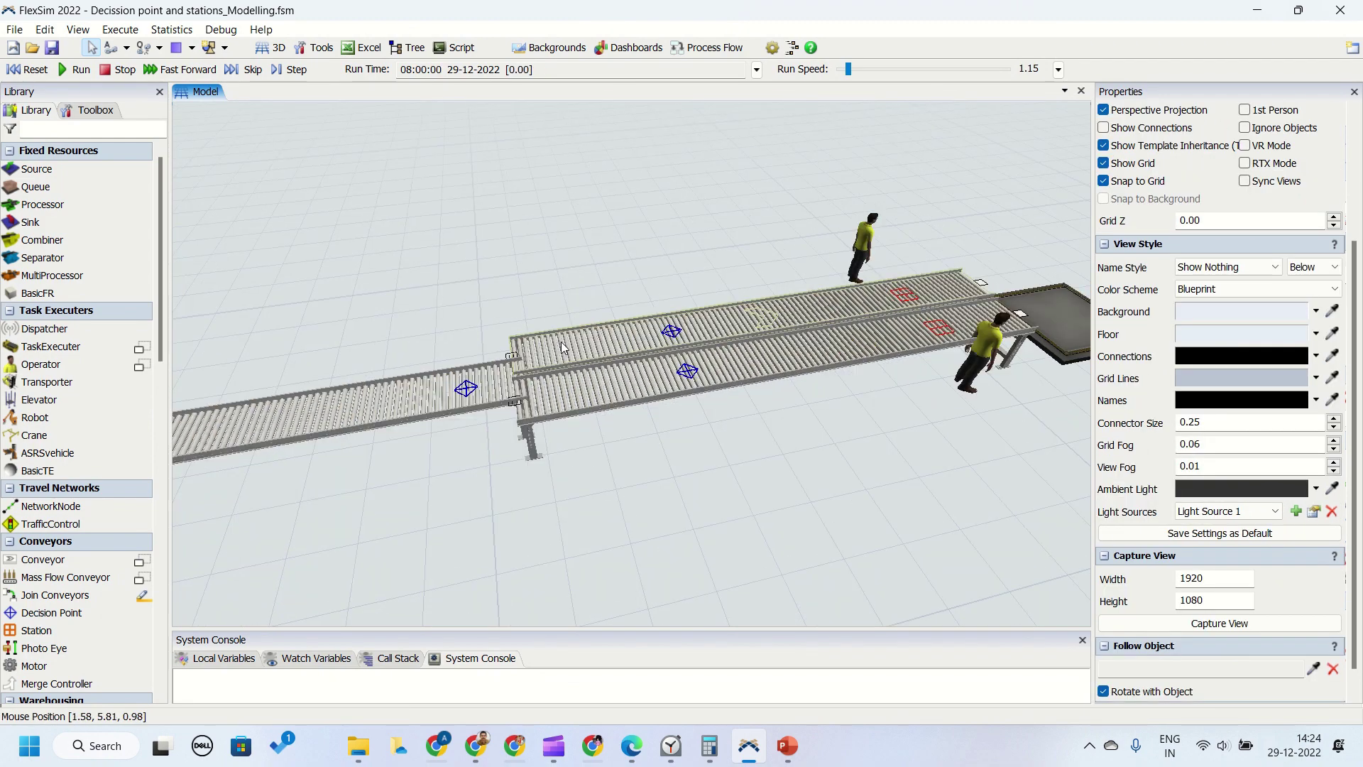
Give the upper conveyor an On Entry Set Object Color trigger using Color.blue
left_click(561, 346)
scroll(1268, 669, "down", 1)
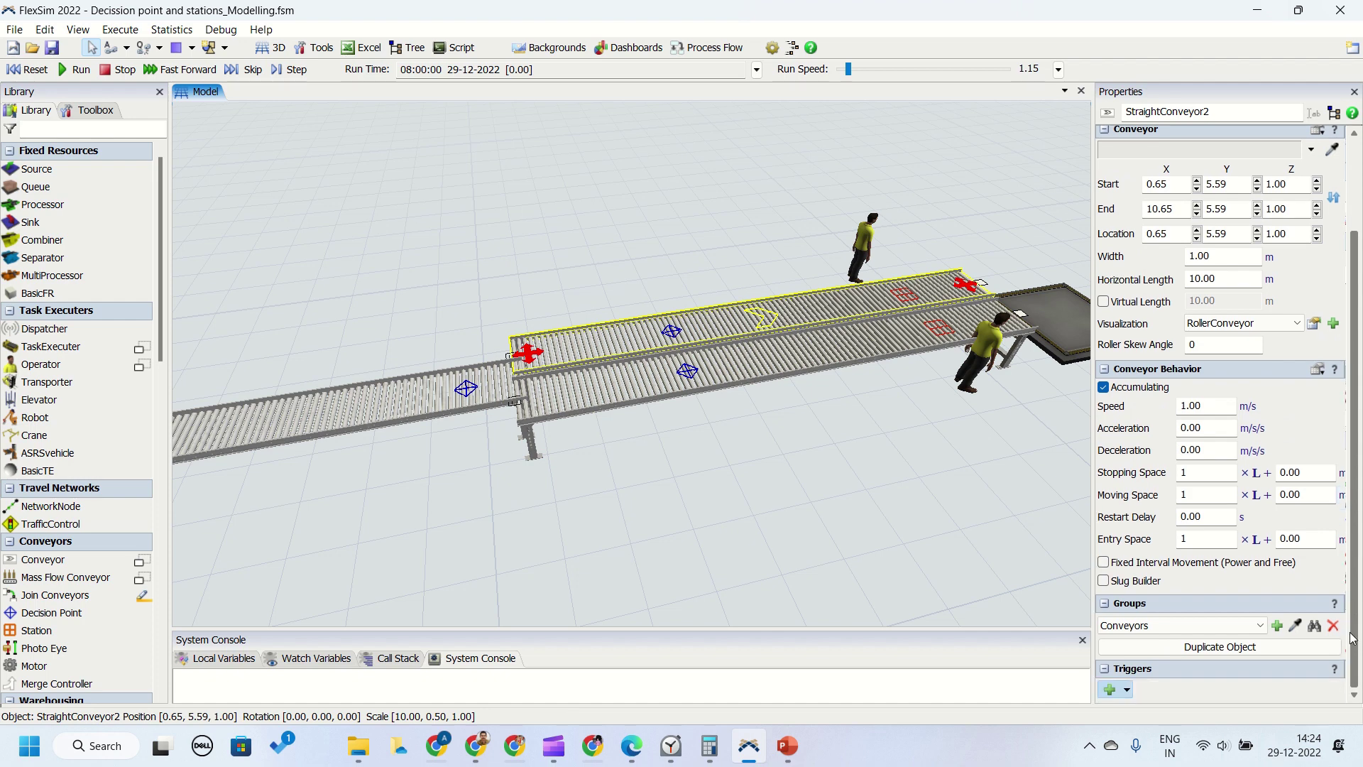
left_click(1126, 690)
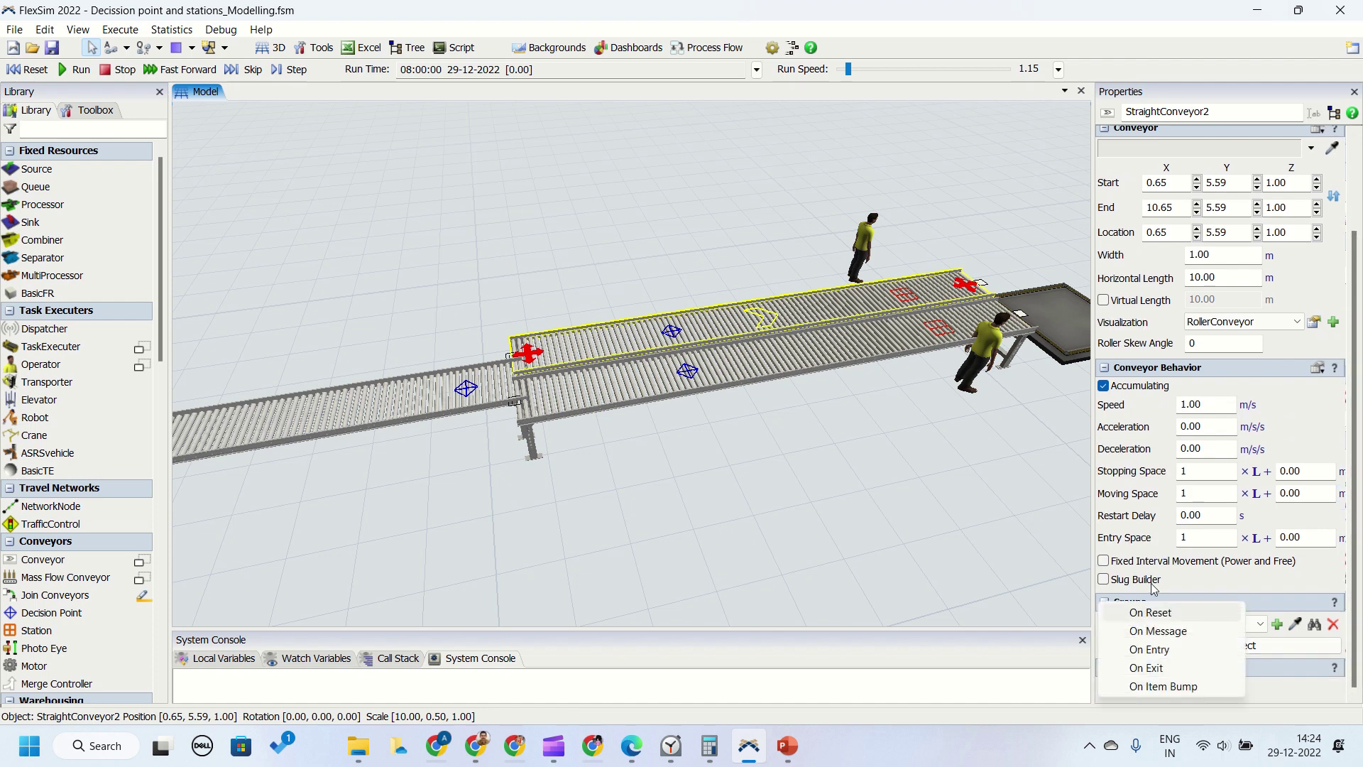
left_click(1150, 649)
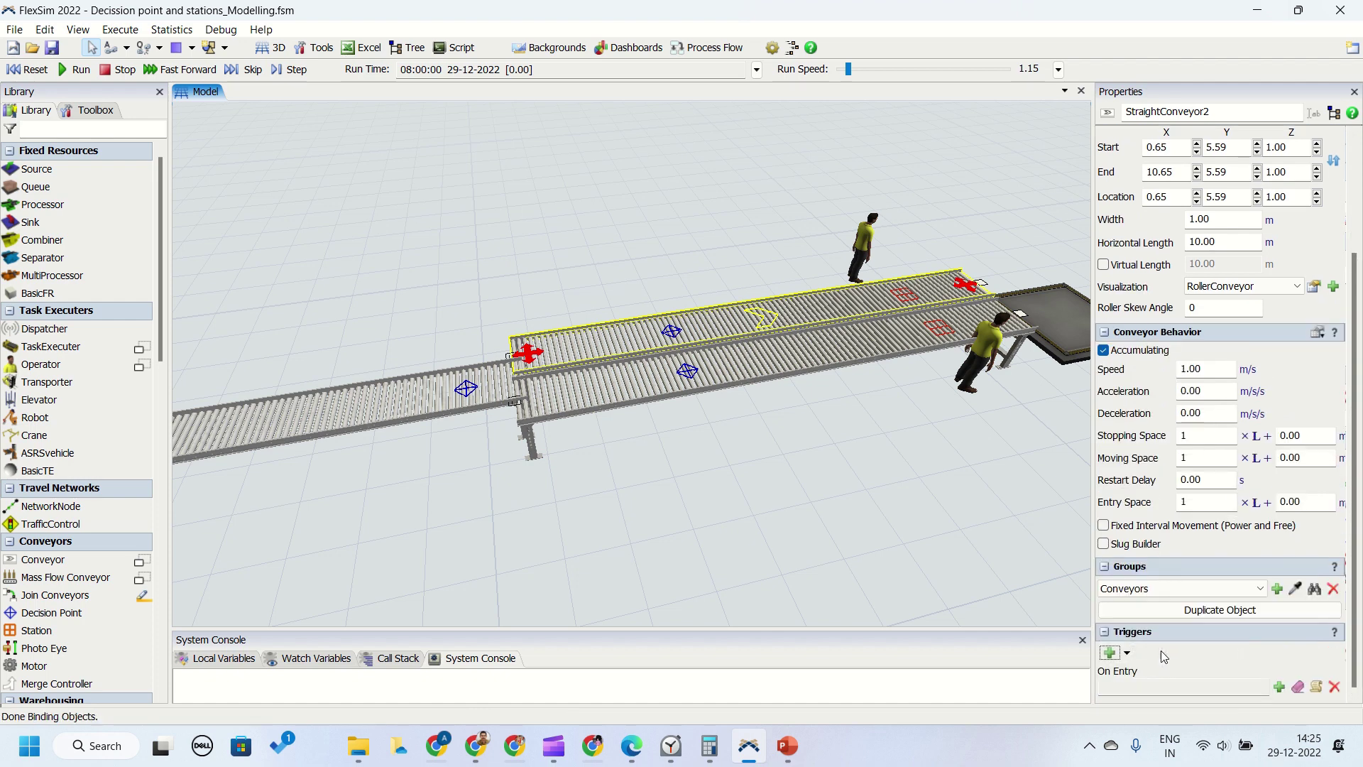
left_click(1278, 688)
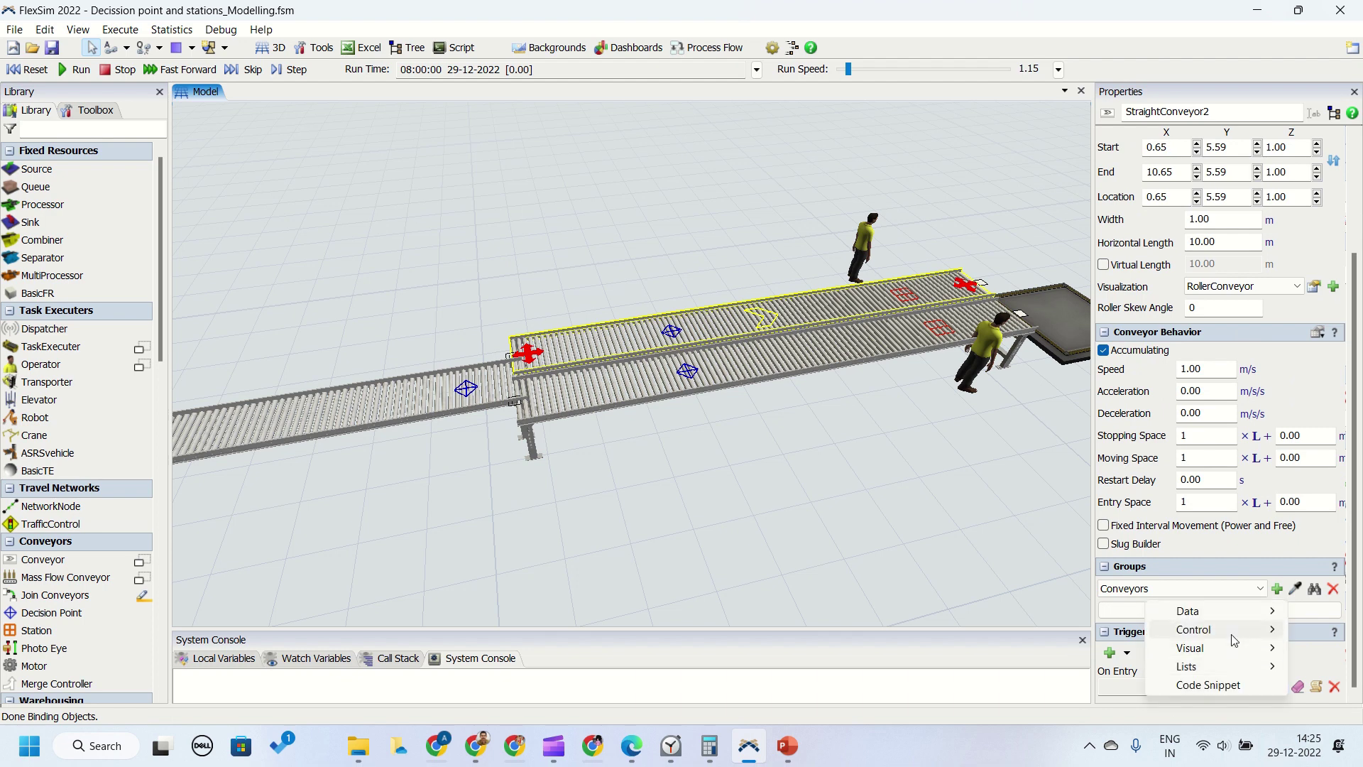
mouse_move(1229, 652)
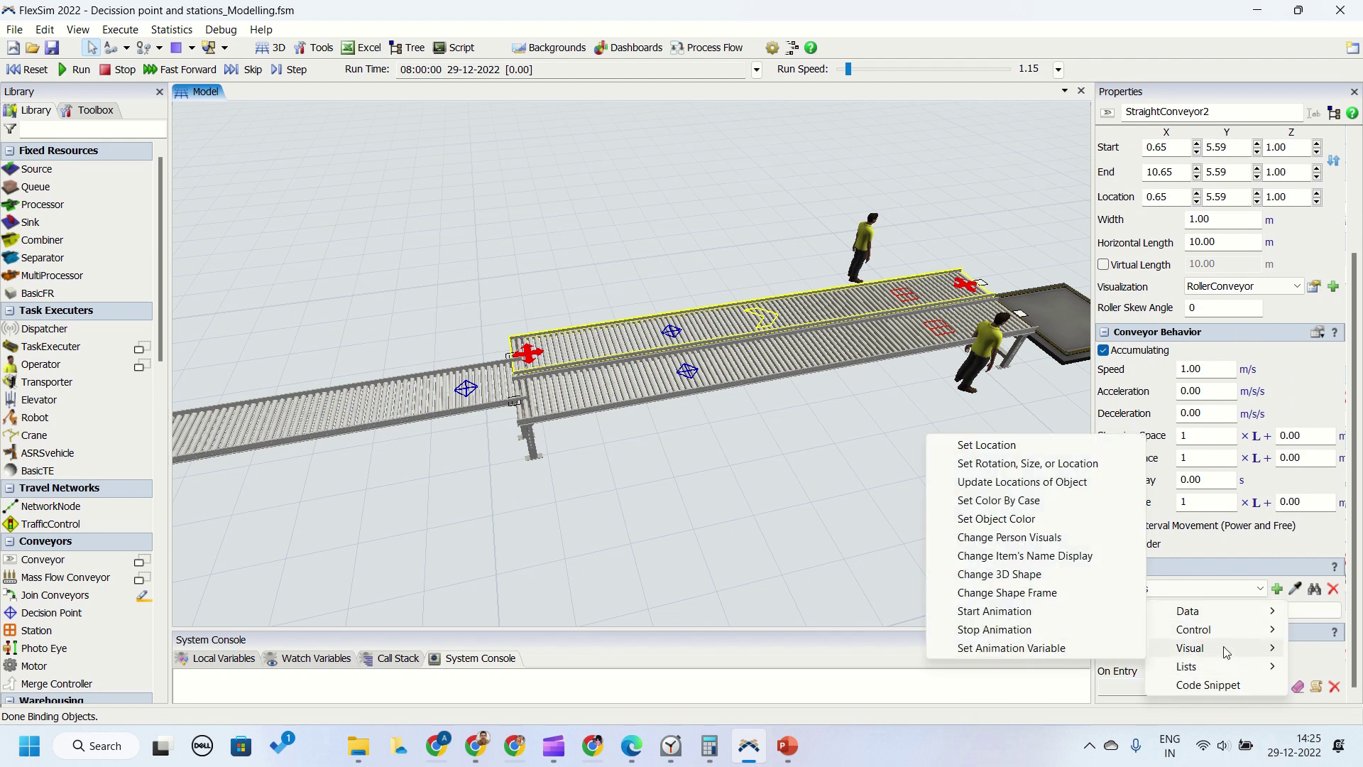
left_click(1024, 520)
left_click(1311, 667)
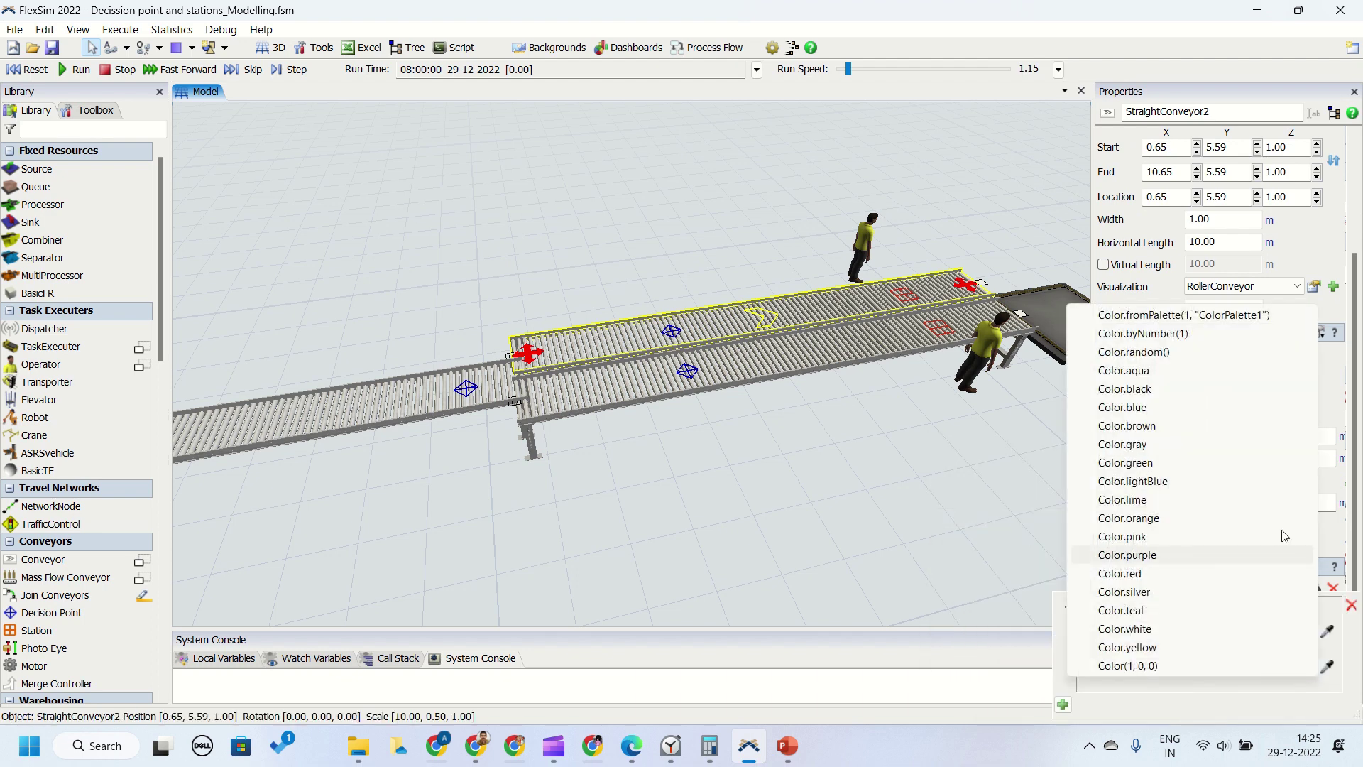
left_click(1164, 408)
left_click(805, 553)
Give the lower conveyor an On Entry Set Object Color trigger using Color.green
left_click(545, 381)
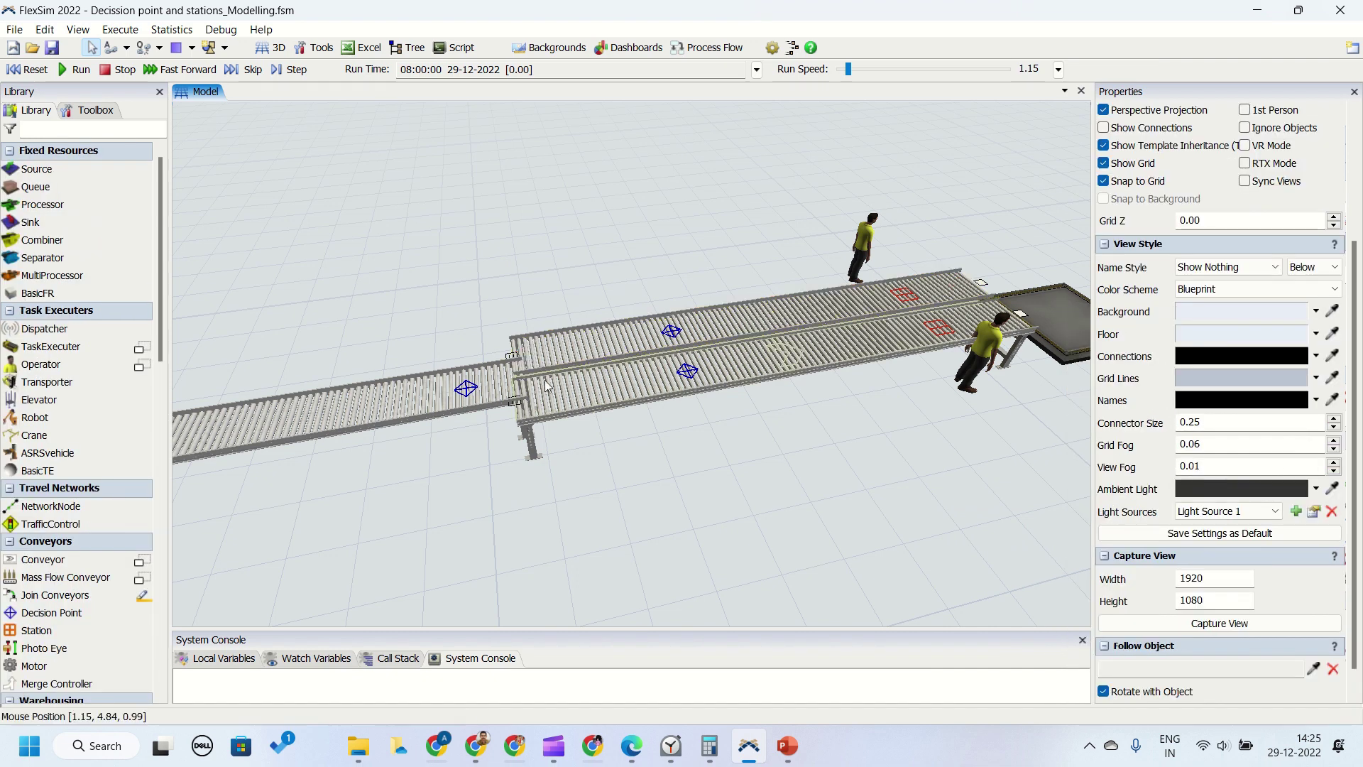
left_click(1125, 693)
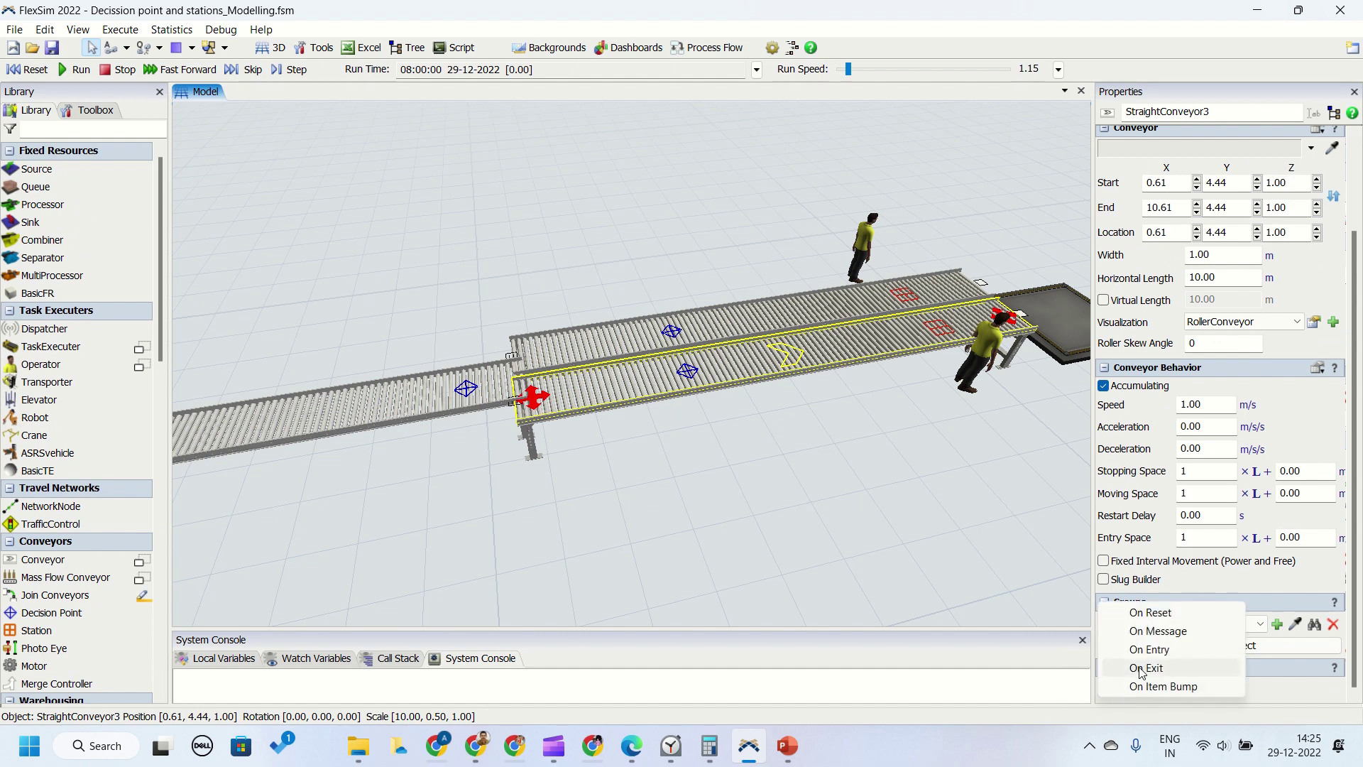
left_click(1139, 665)
left_click(1279, 686)
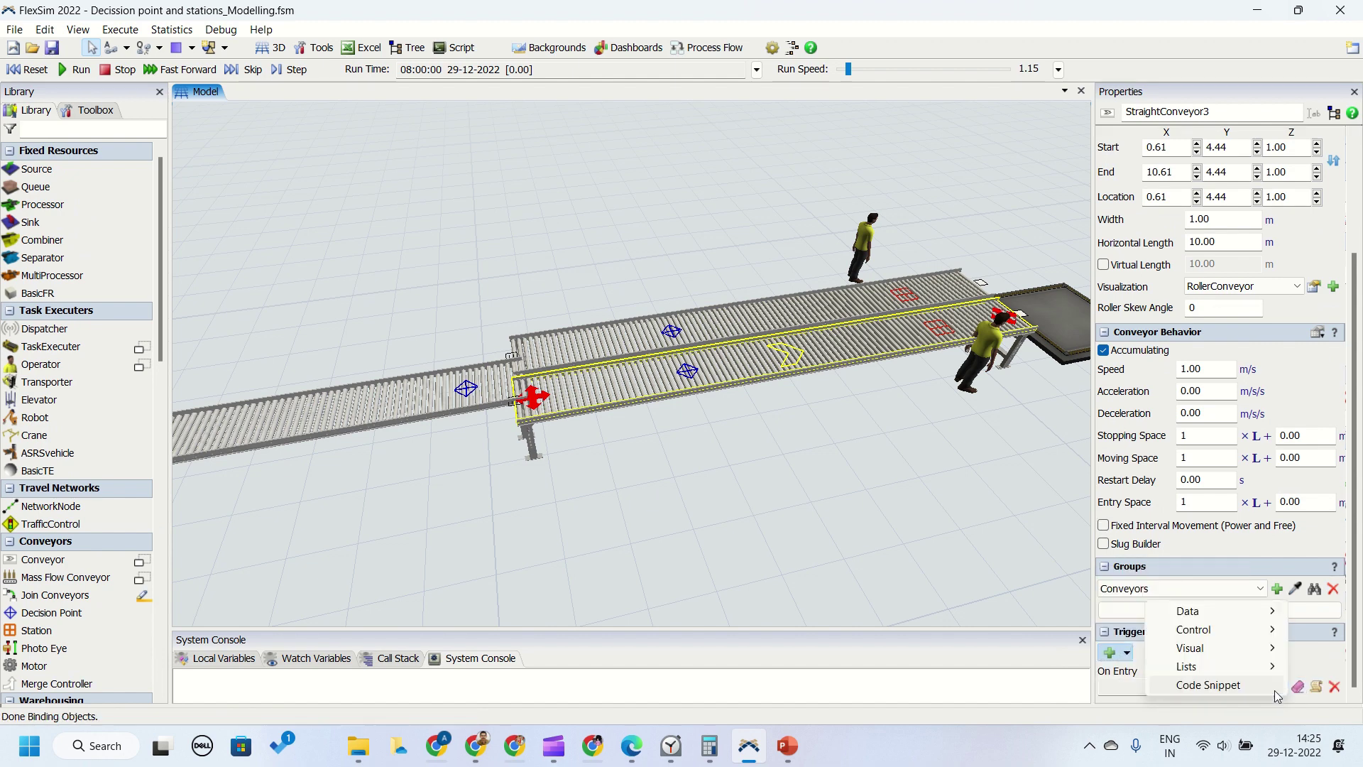
mouse_move(1200, 648)
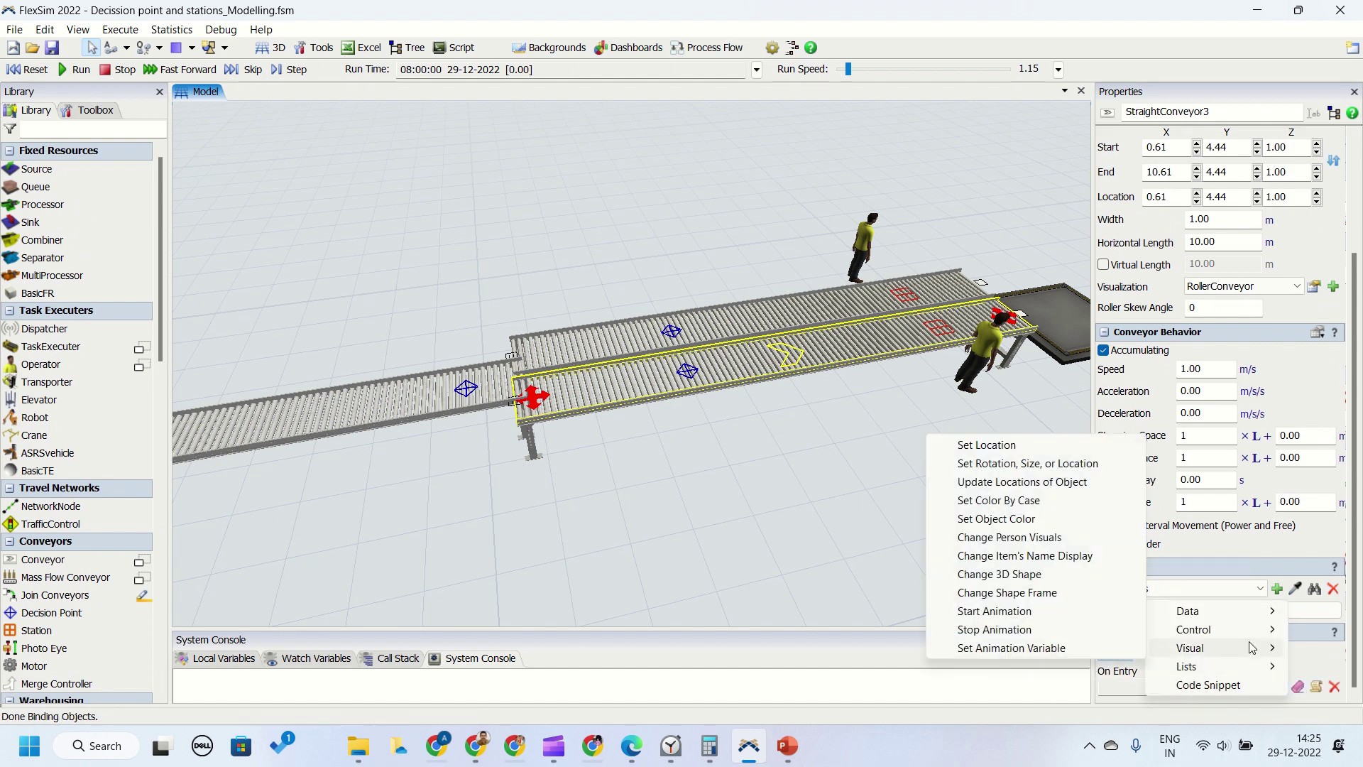
left_click(1023, 519)
left_click(1311, 668)
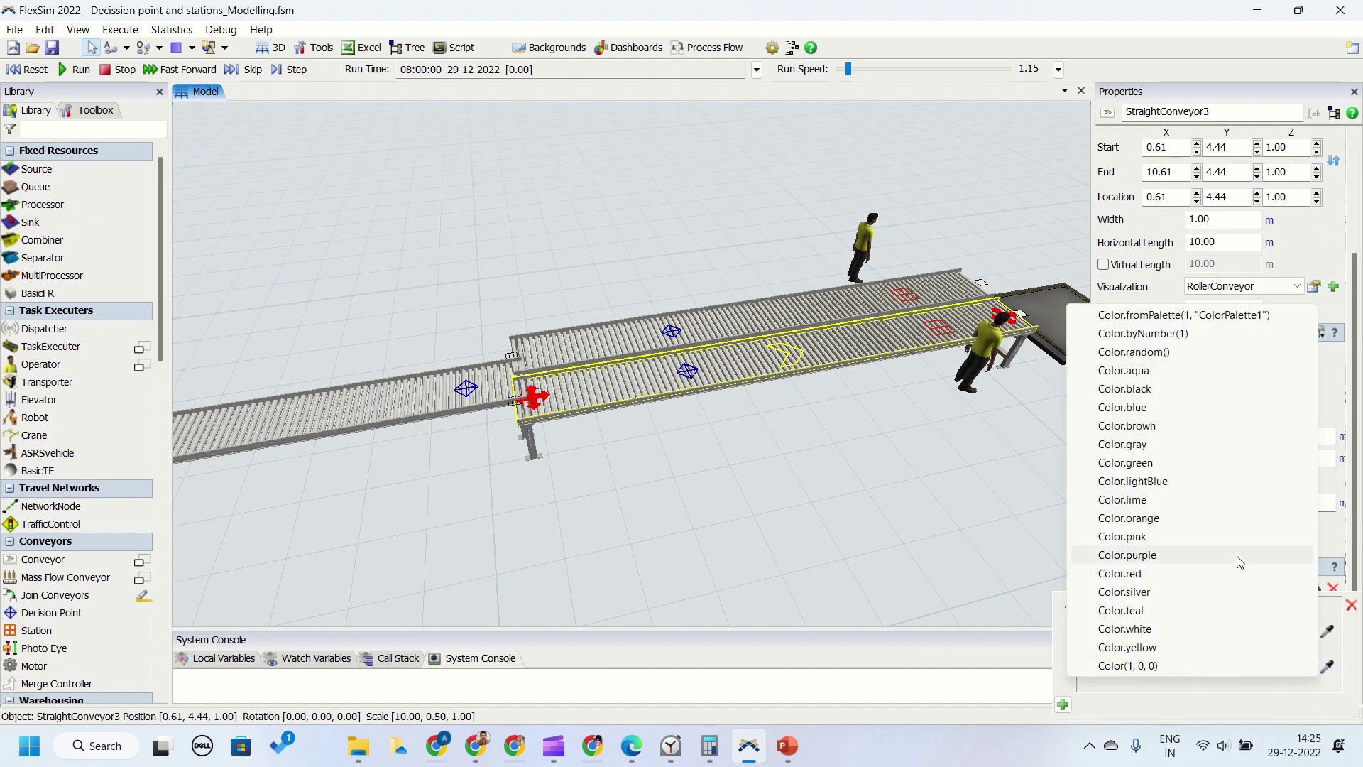
left_click(1126, 463)
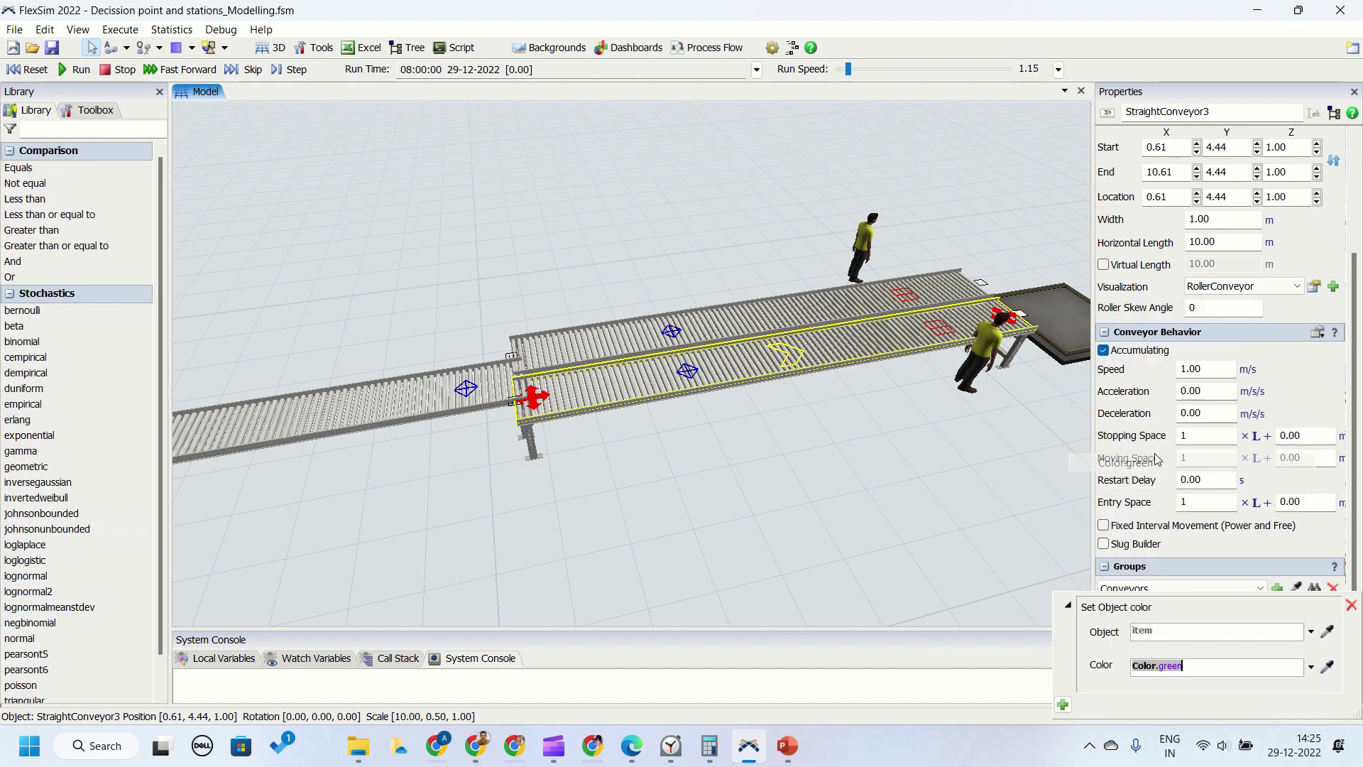
left_click(786, 521)
scroll(660, 469, "down", 2)
scroll(739, 488, "down", 1)
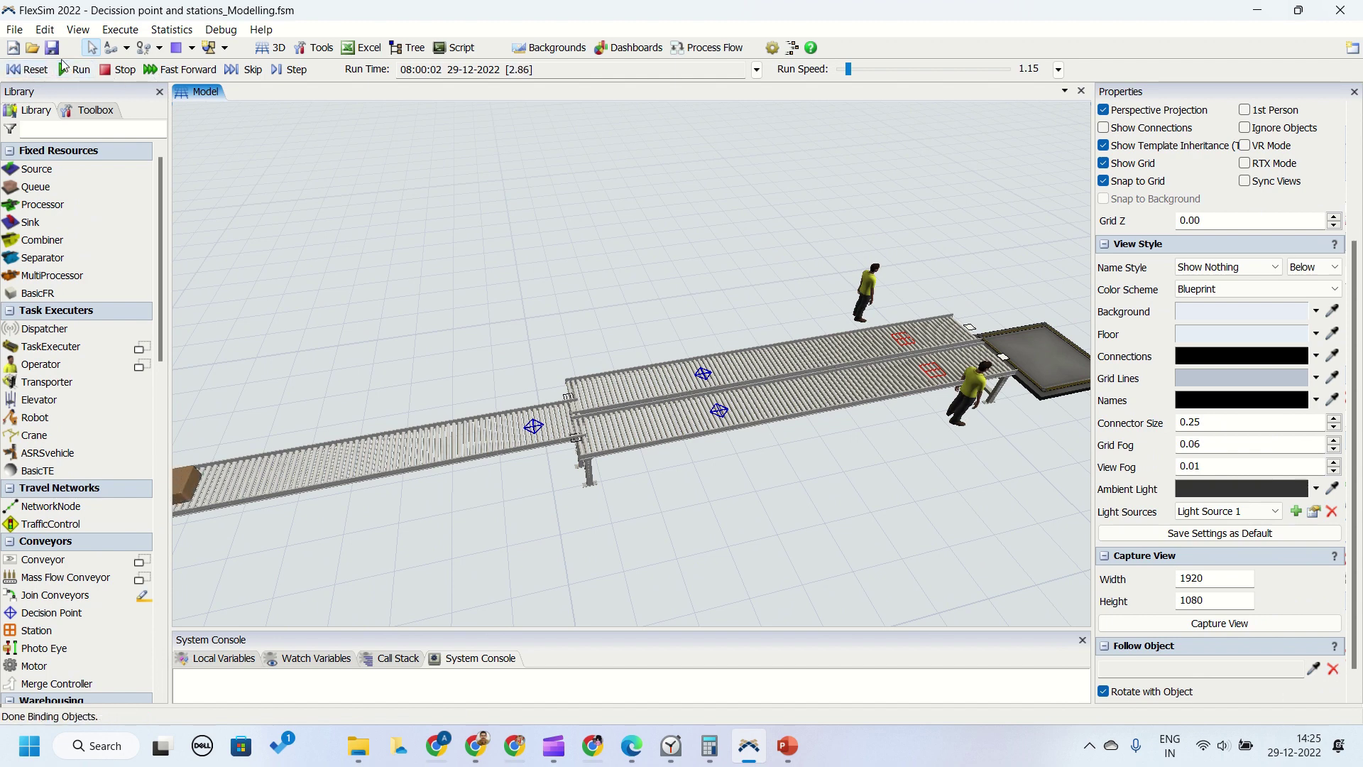
Raise the run speed to 4.25, follow the blue and green boxes, then reset to zero
scroll(412, 245, "down", 2)
scroll(710, 501, "down", 3)
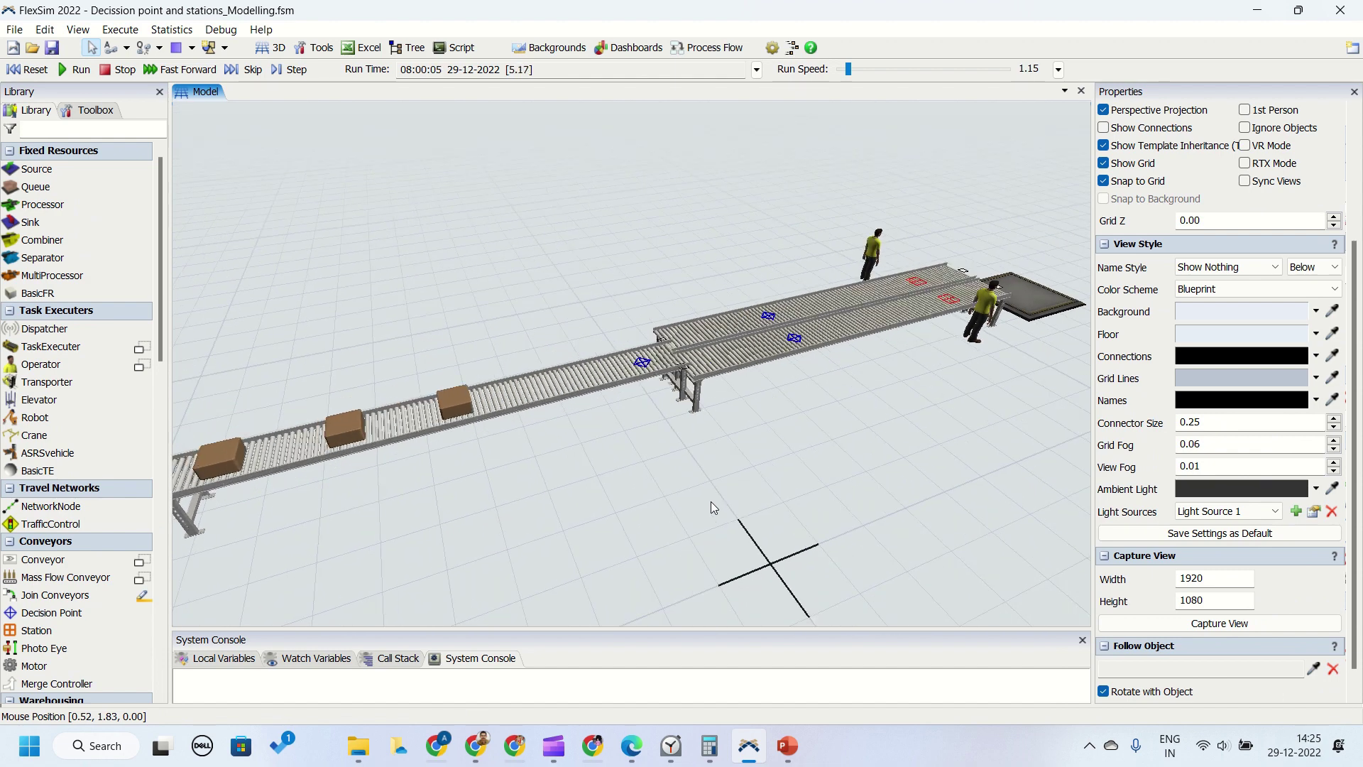
scroll(824, 420, "up", 3)
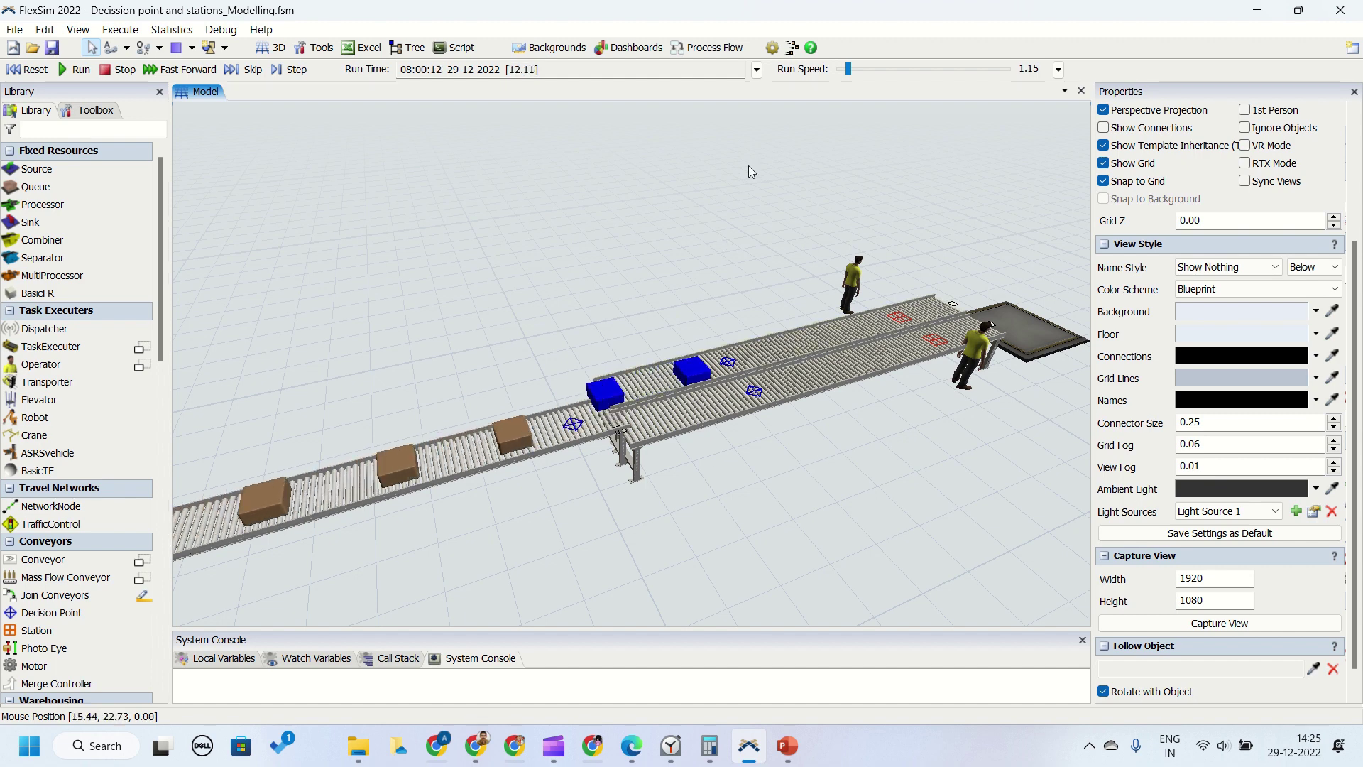
left_click_drag(845, 72, 851, 72)
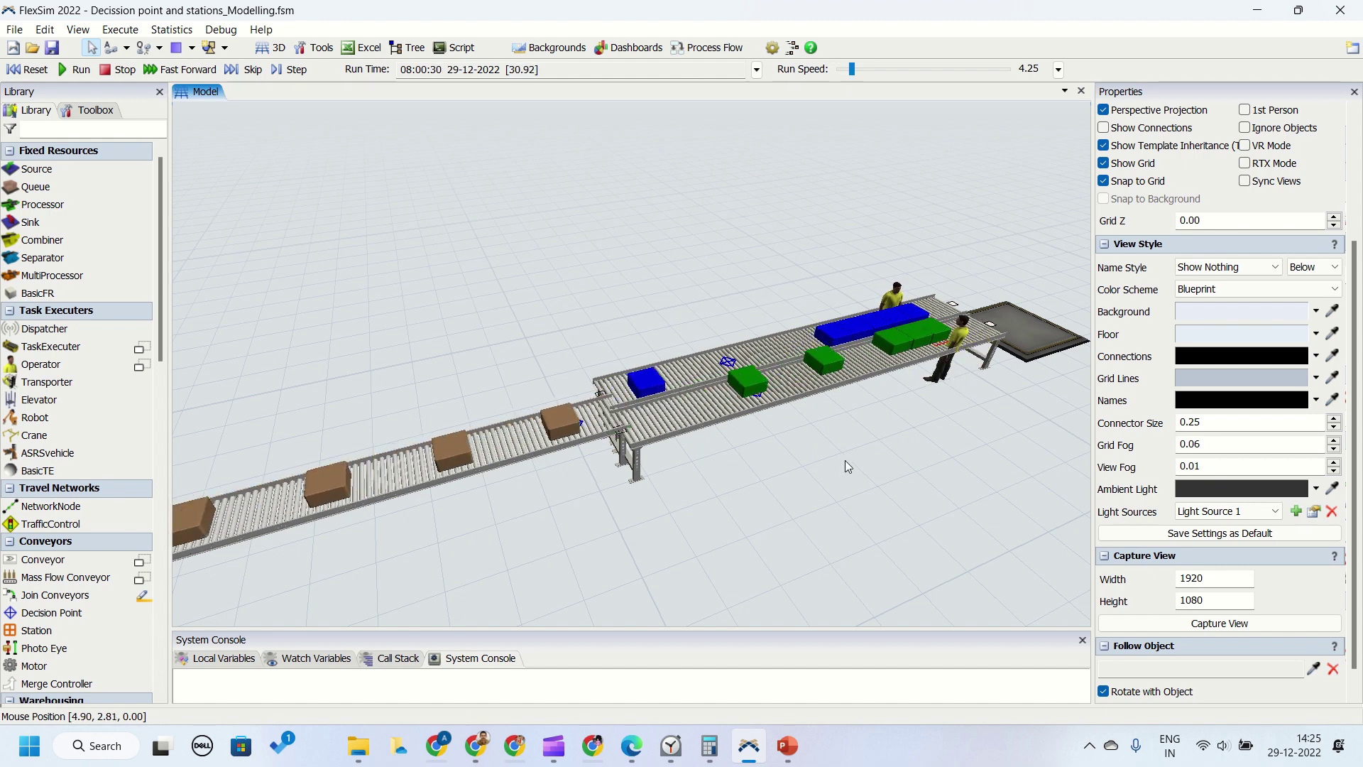
left_click_drag(844, 460, 727, 502)
scroll(728, 503, "down", 3)
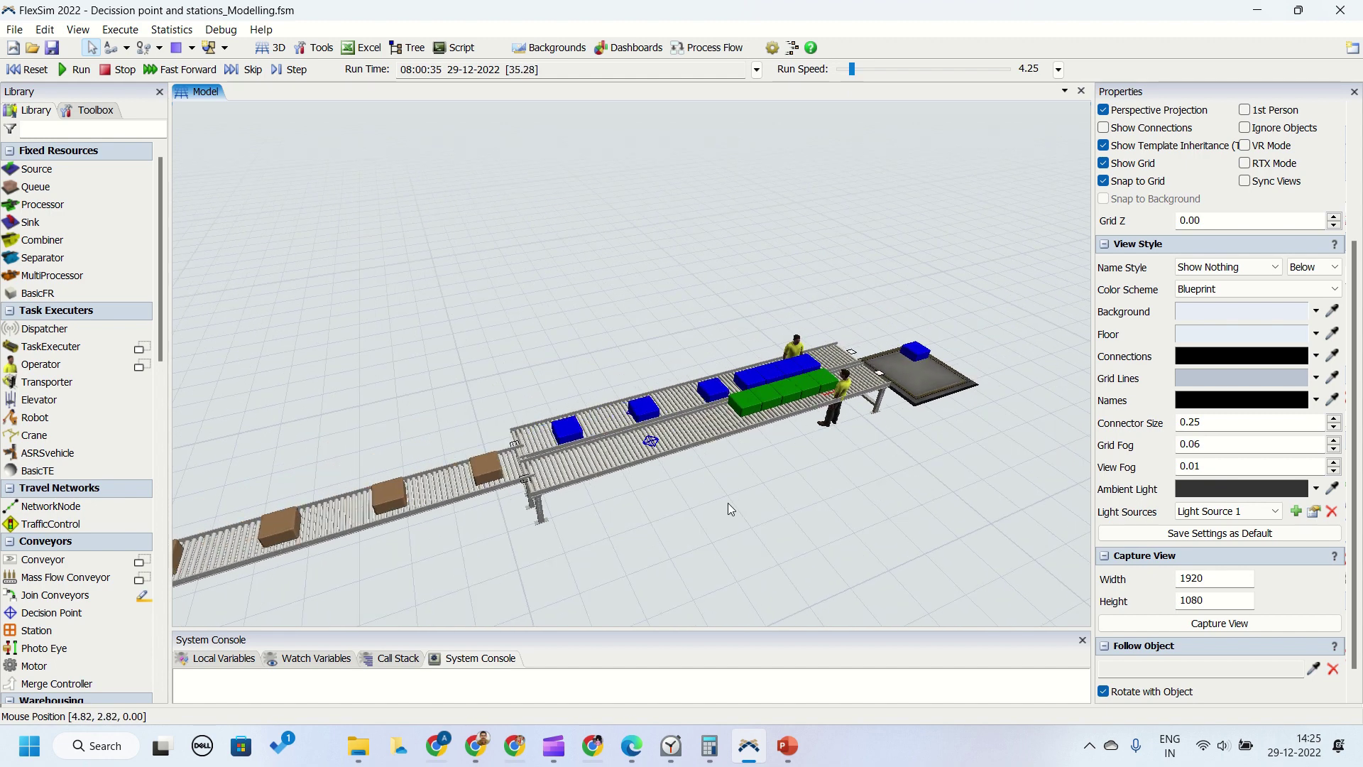
left_click(43, 71)
scroll(757, 556, "up", 4)
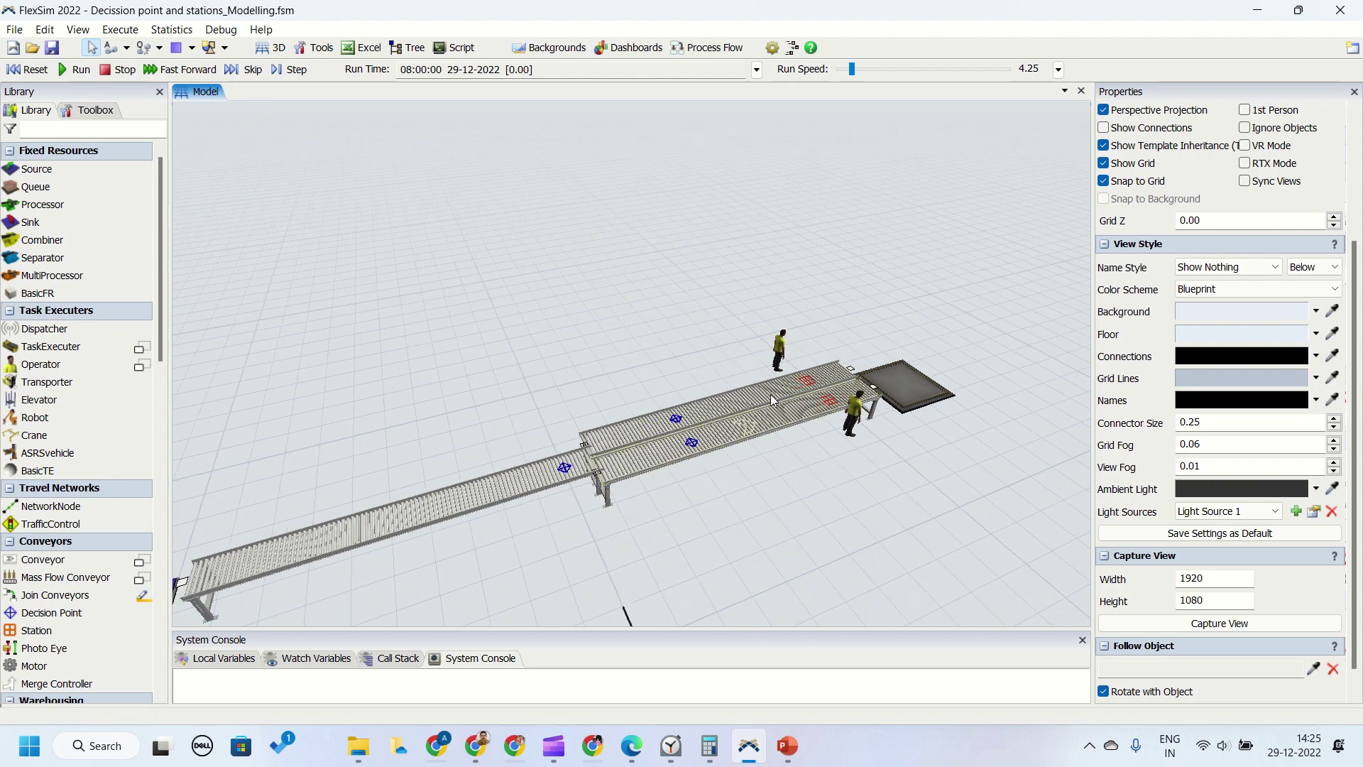
Add an On Arrival Enter Restricted Area trigger to DP2, owner current.outObjects[1], max content 1
scroll(824, 559, "down", 4)
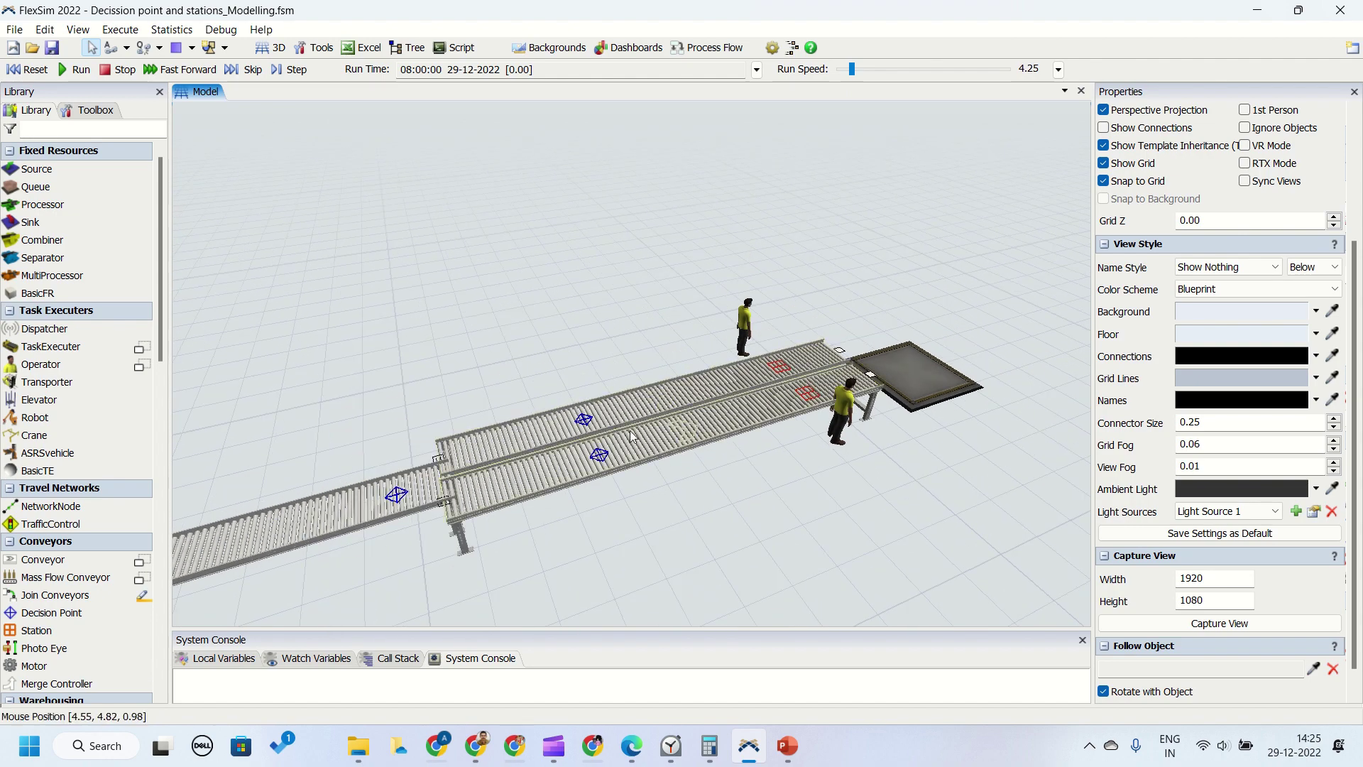
left_click(585, 420)
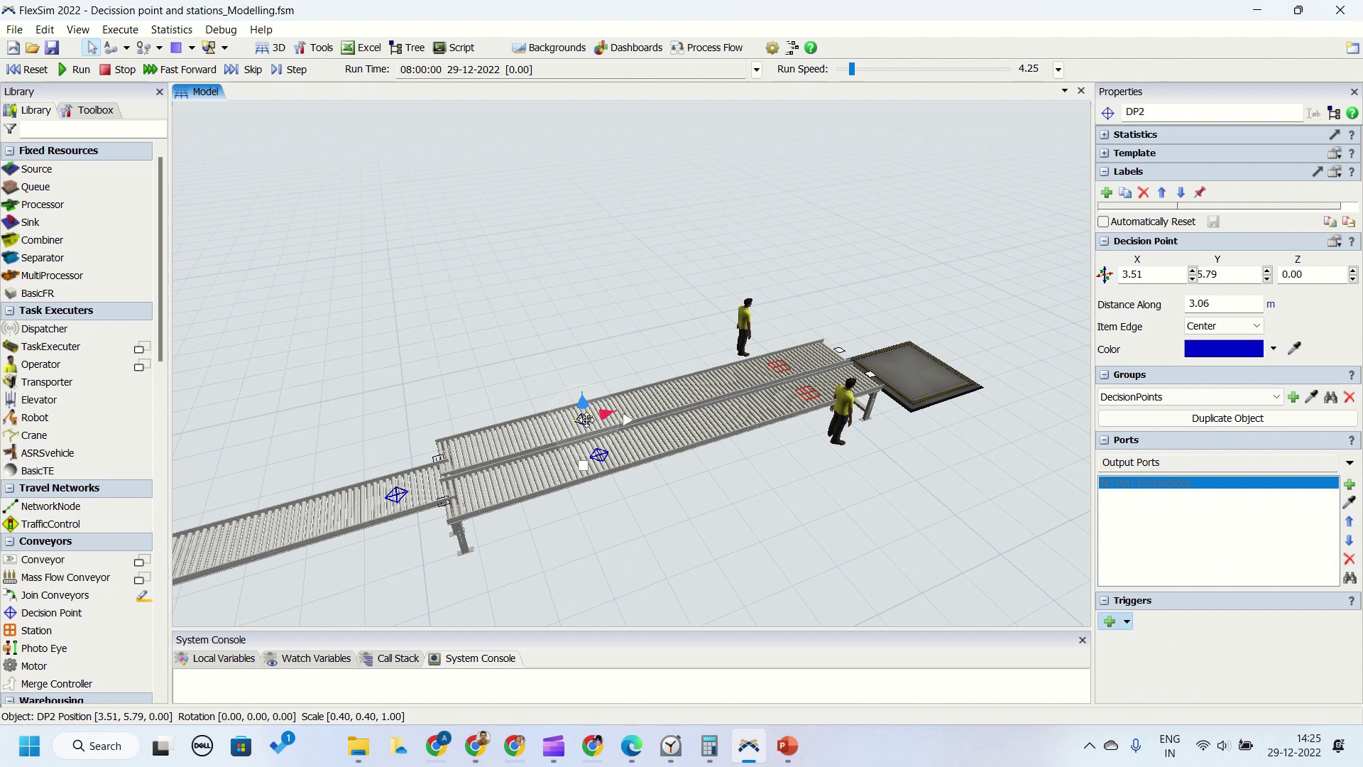
left_click(1128, 623)
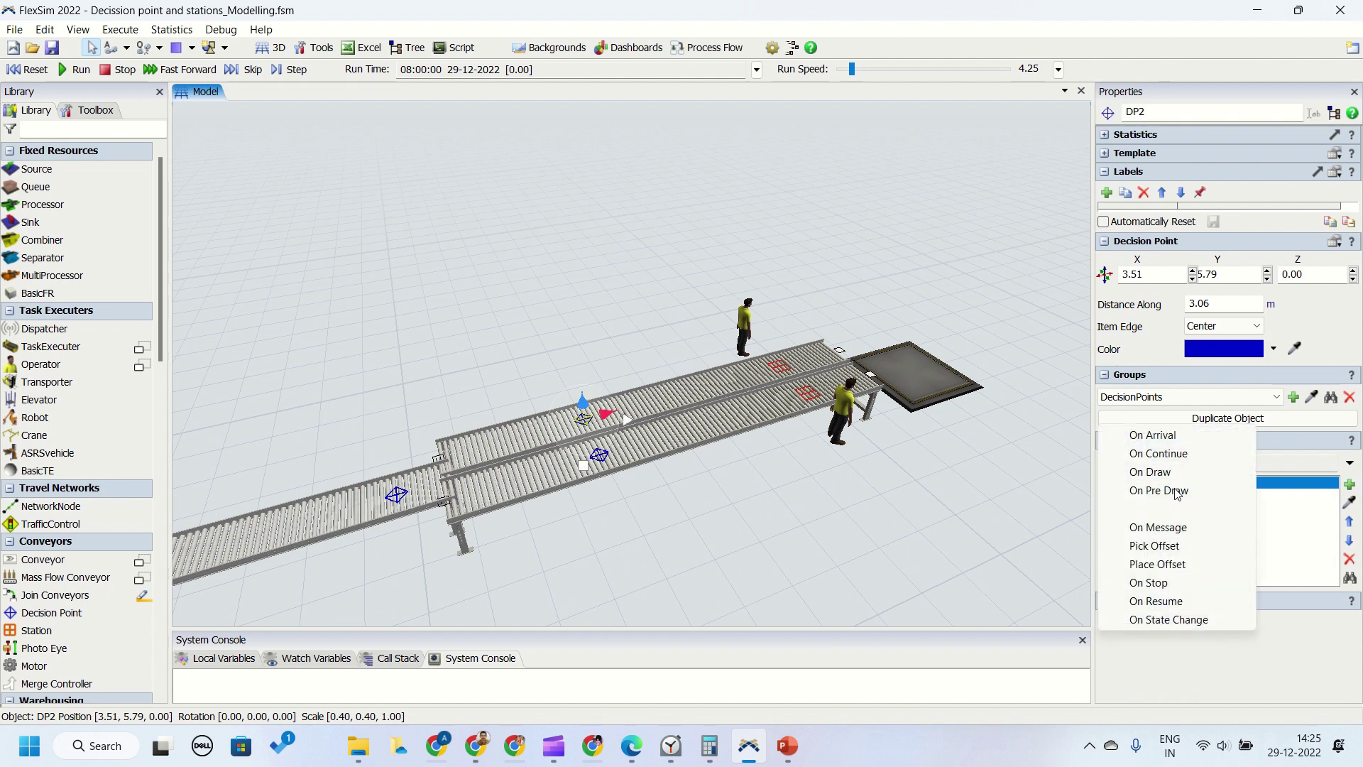
left_click(1153, 435)
left_click(1295, 656)
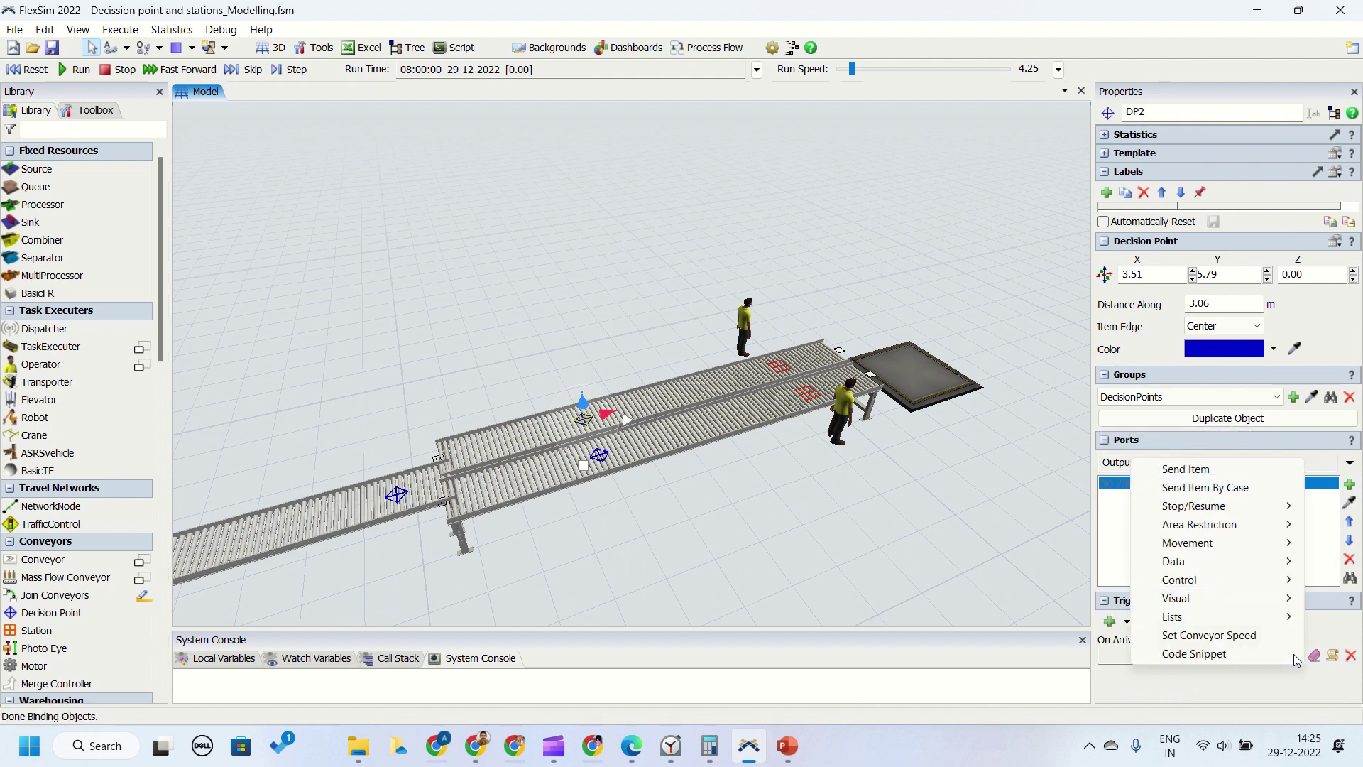
mouse_move(1268, 531)
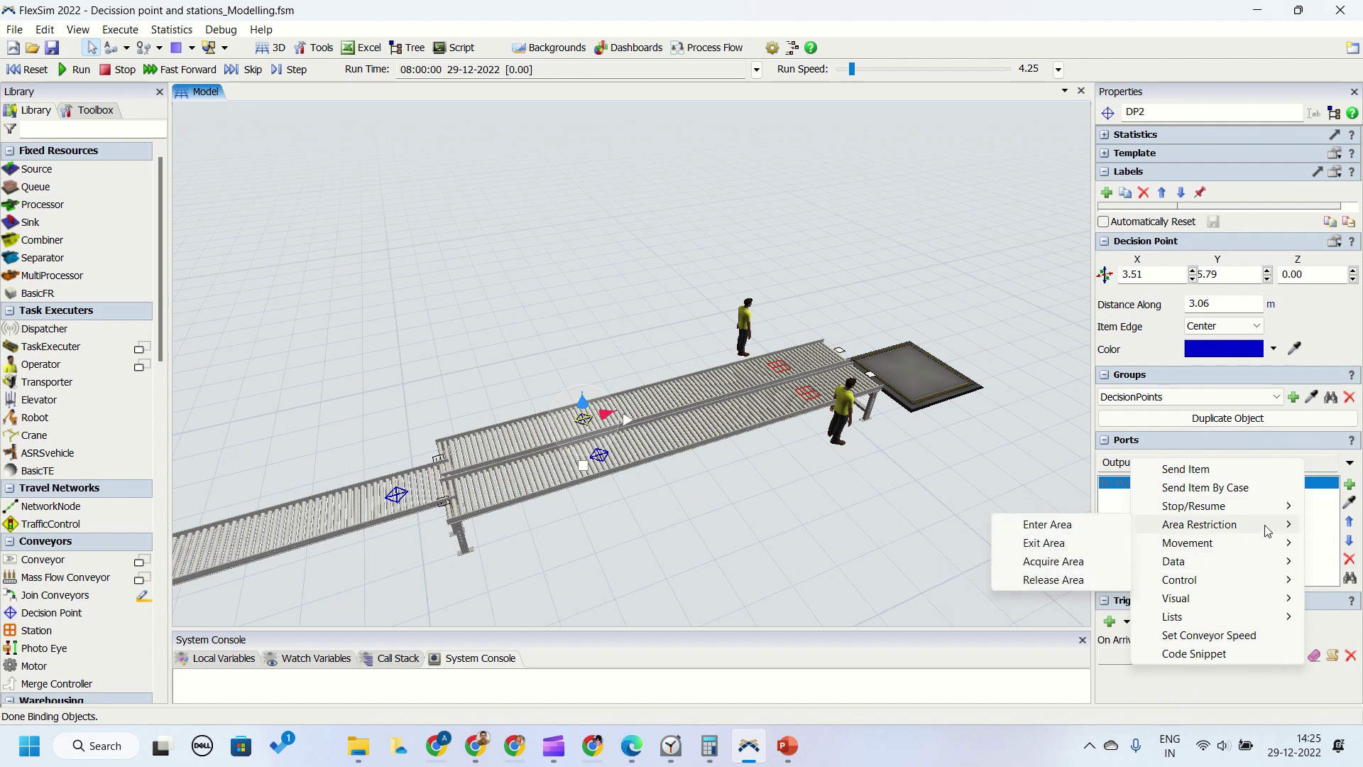
left_click(1048, 524)
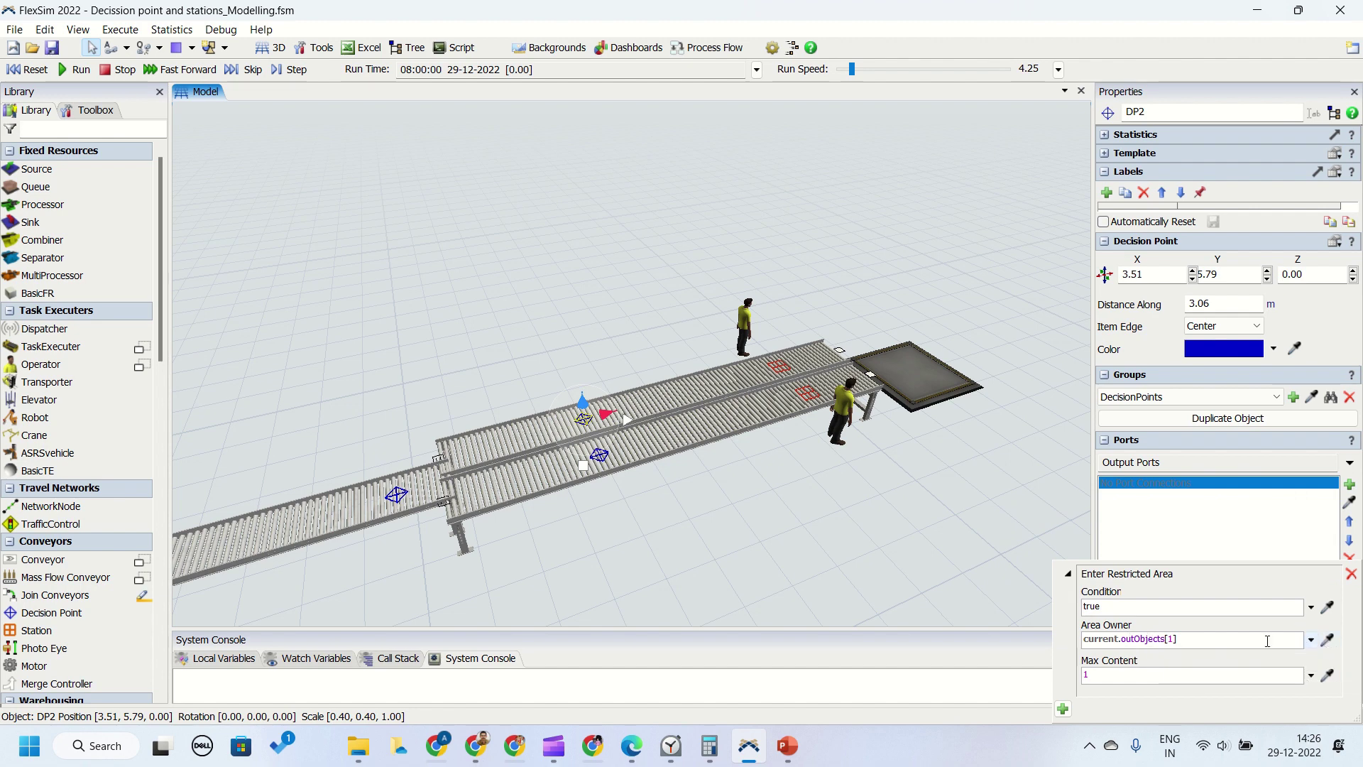
left_click(620, 478)
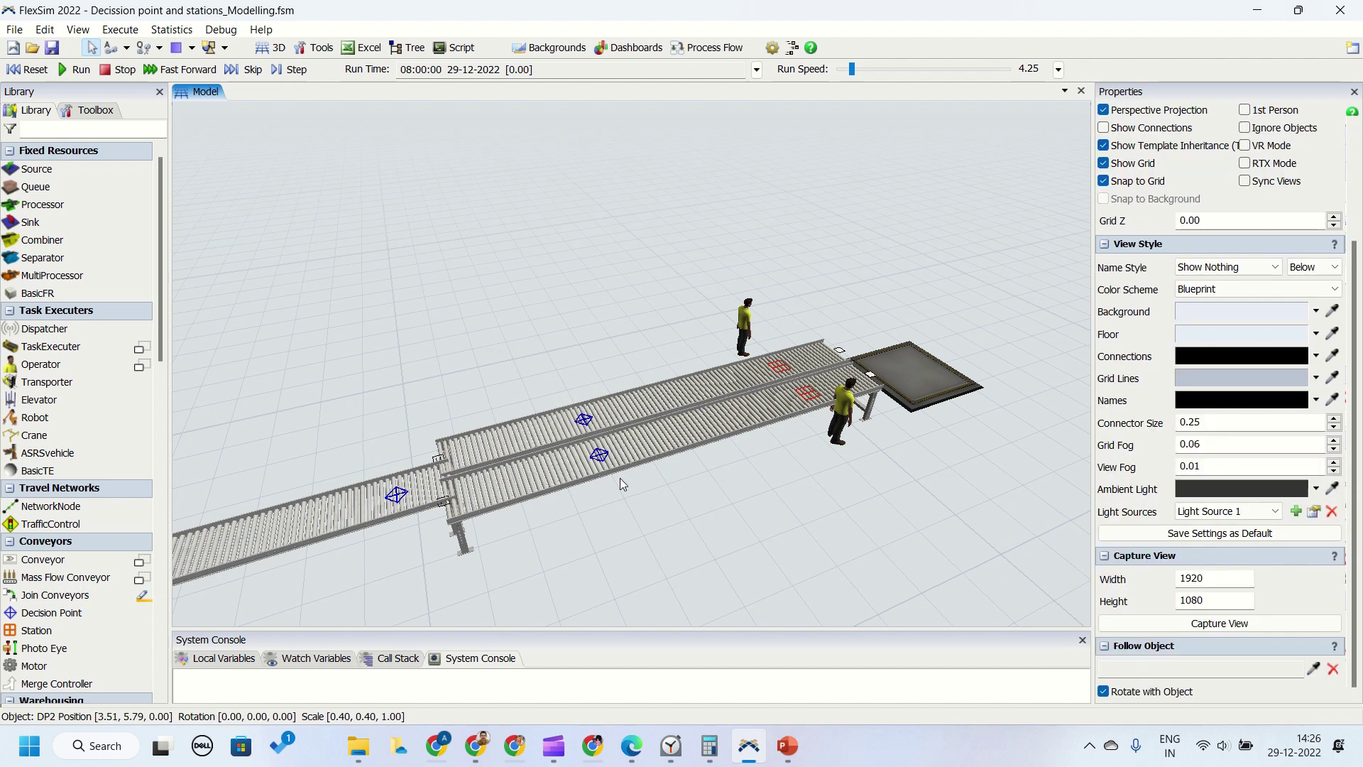
left_click(581, 421)
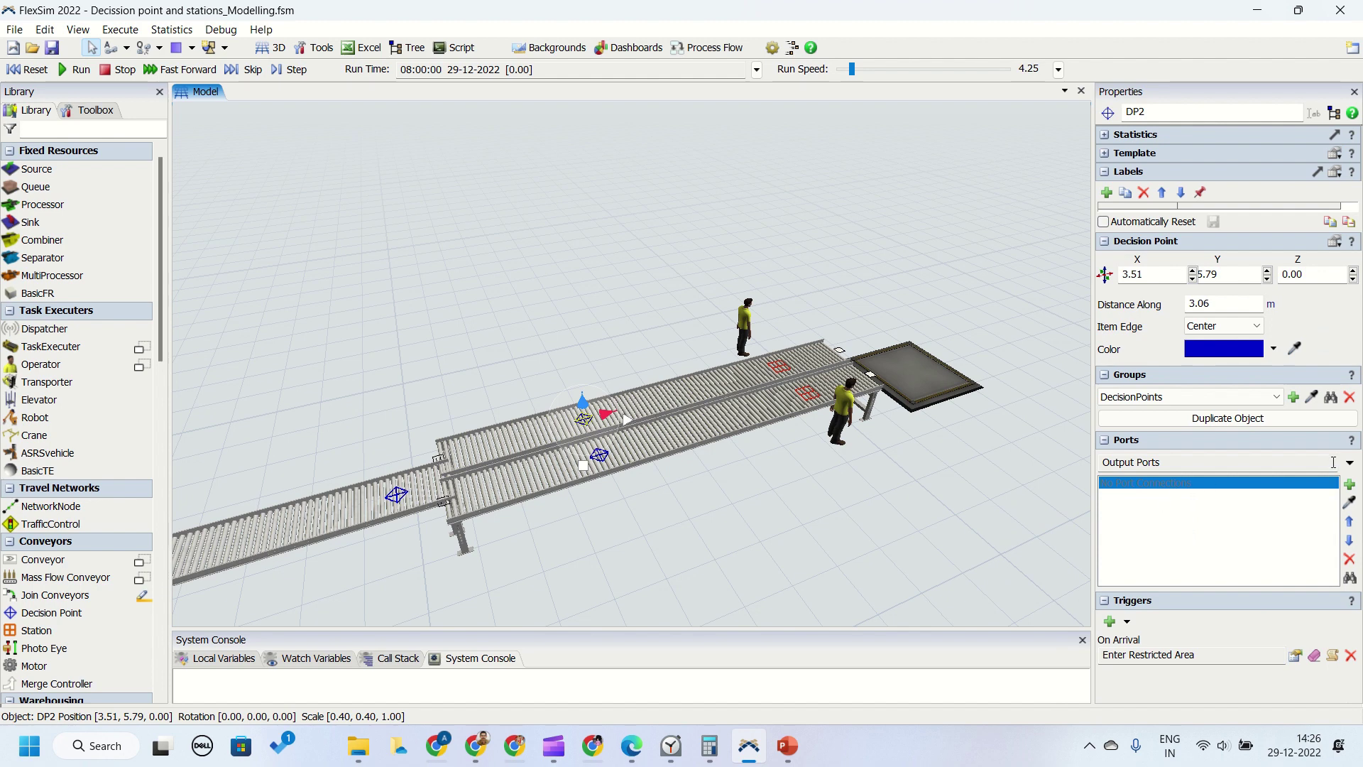
left_click_drag(589, 419, 540, 484)
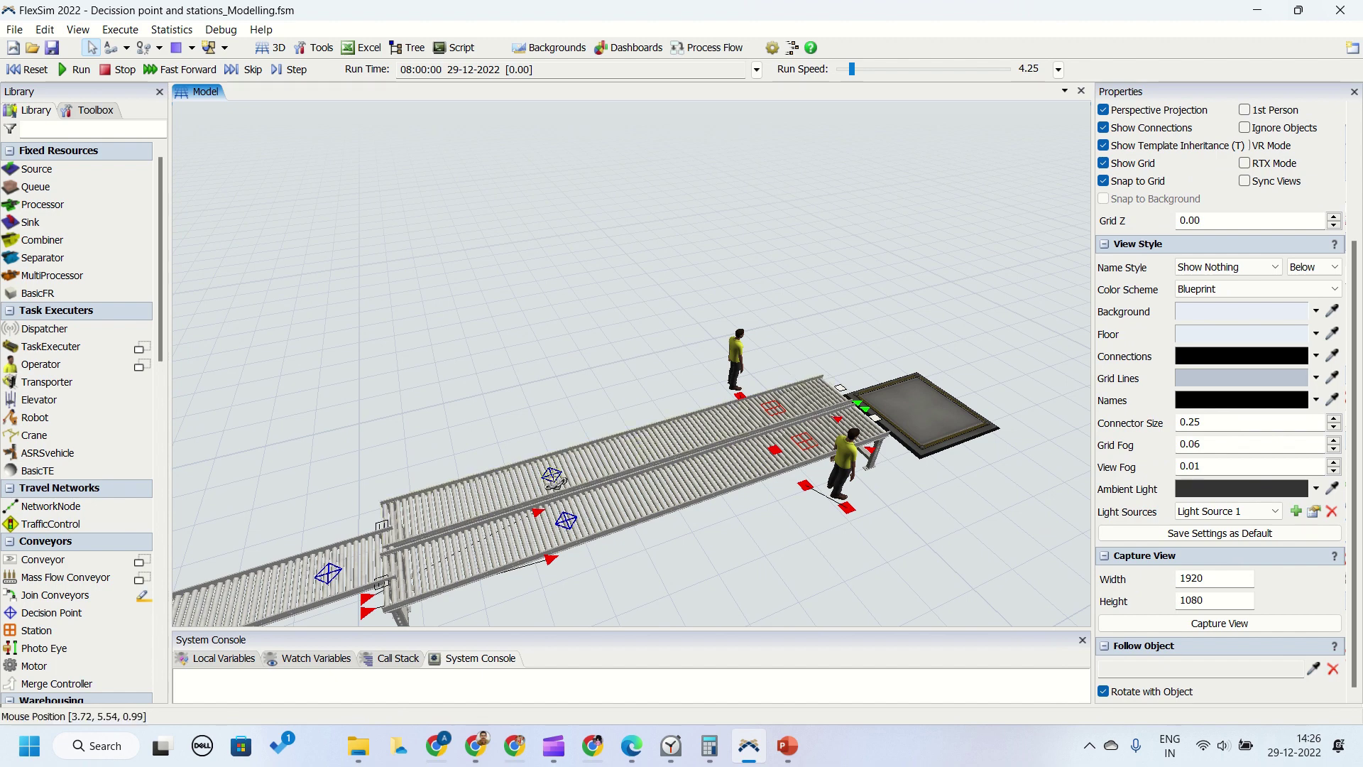
Inspect DP2, Station1, DP3 and Station2 in turn, ending with DP2 selected
left_click(554, 477)
left_click(775, 411)
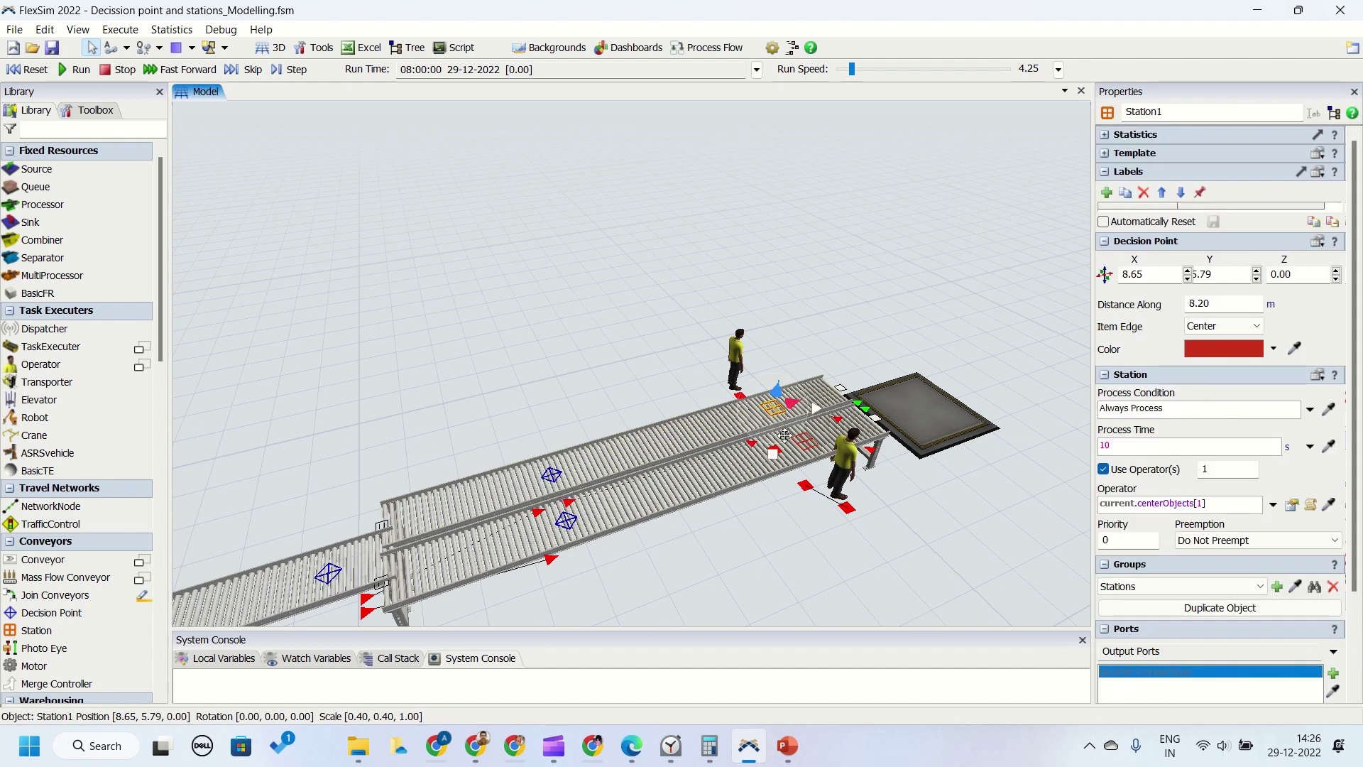
left_click(805, 443)
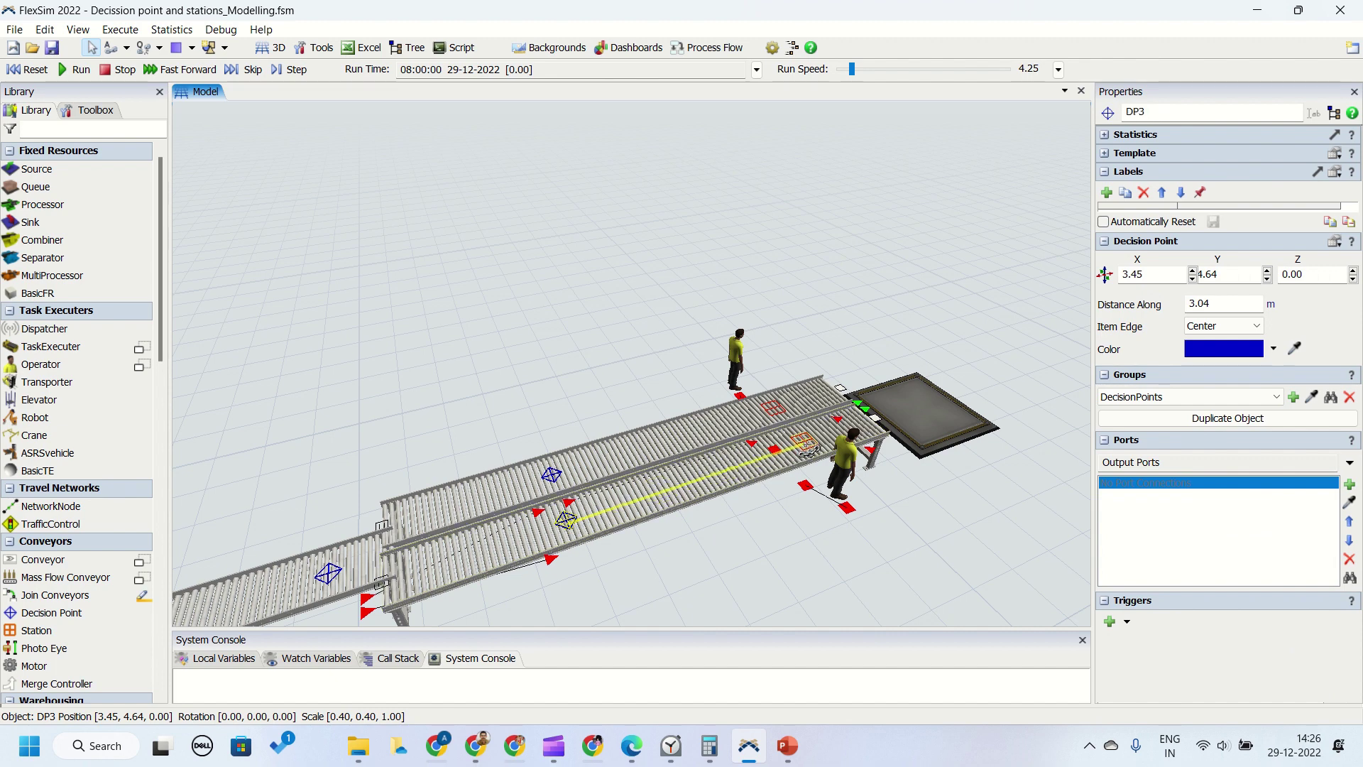
left_click(775, 450)
left_click(802, 441)
left_click(807, 559)
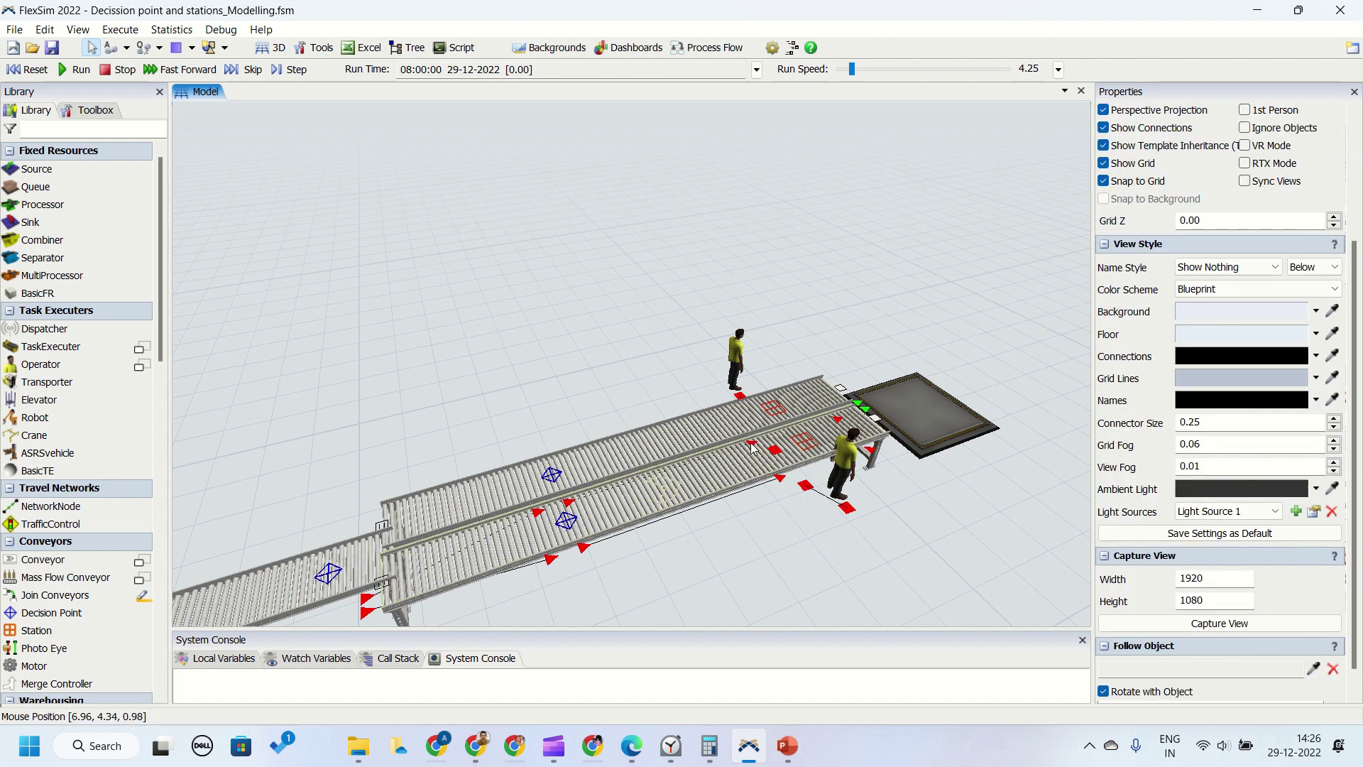
left_click(775, 416)
left_click(781, 415)
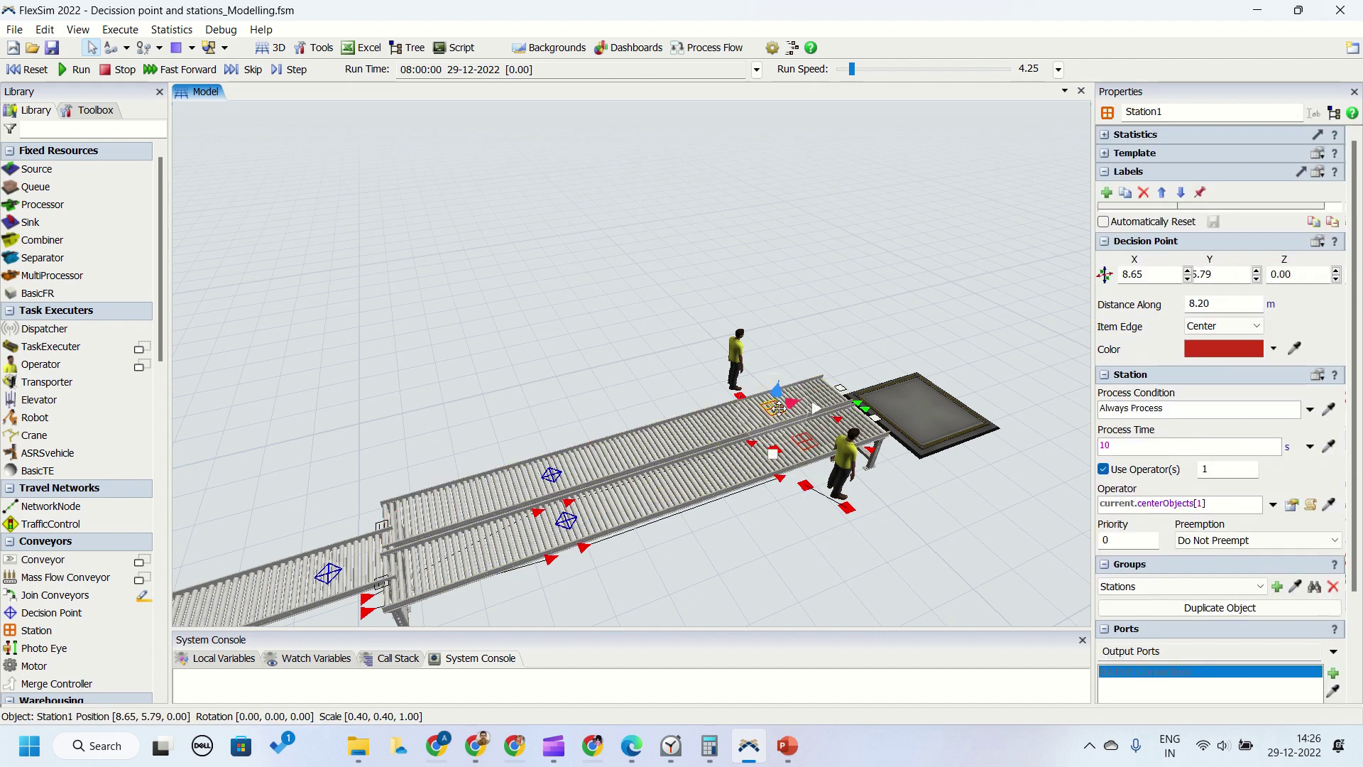
left_click(552, 474)
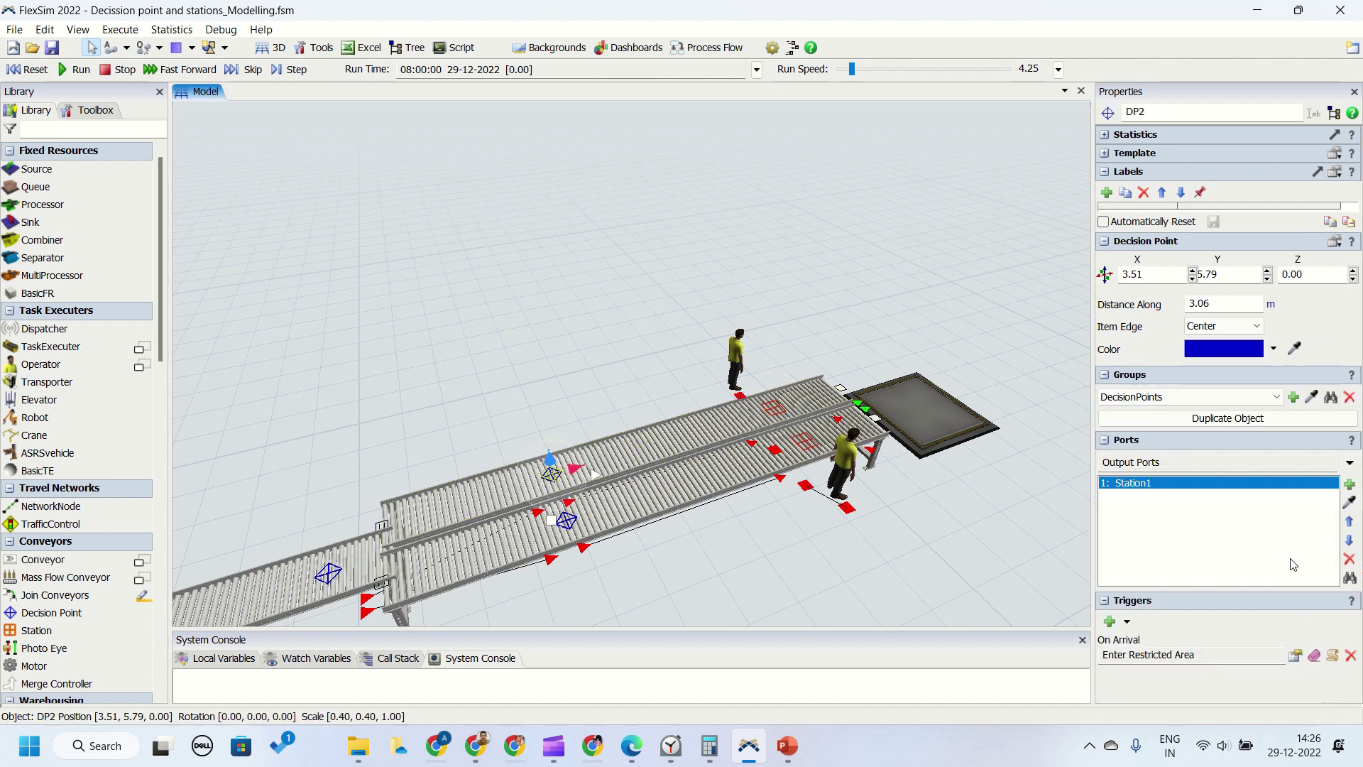
Set DP2's Enter Restricted Area owner to current.outObjects[1], keeping Max Content 1
left_click(1304, 650)
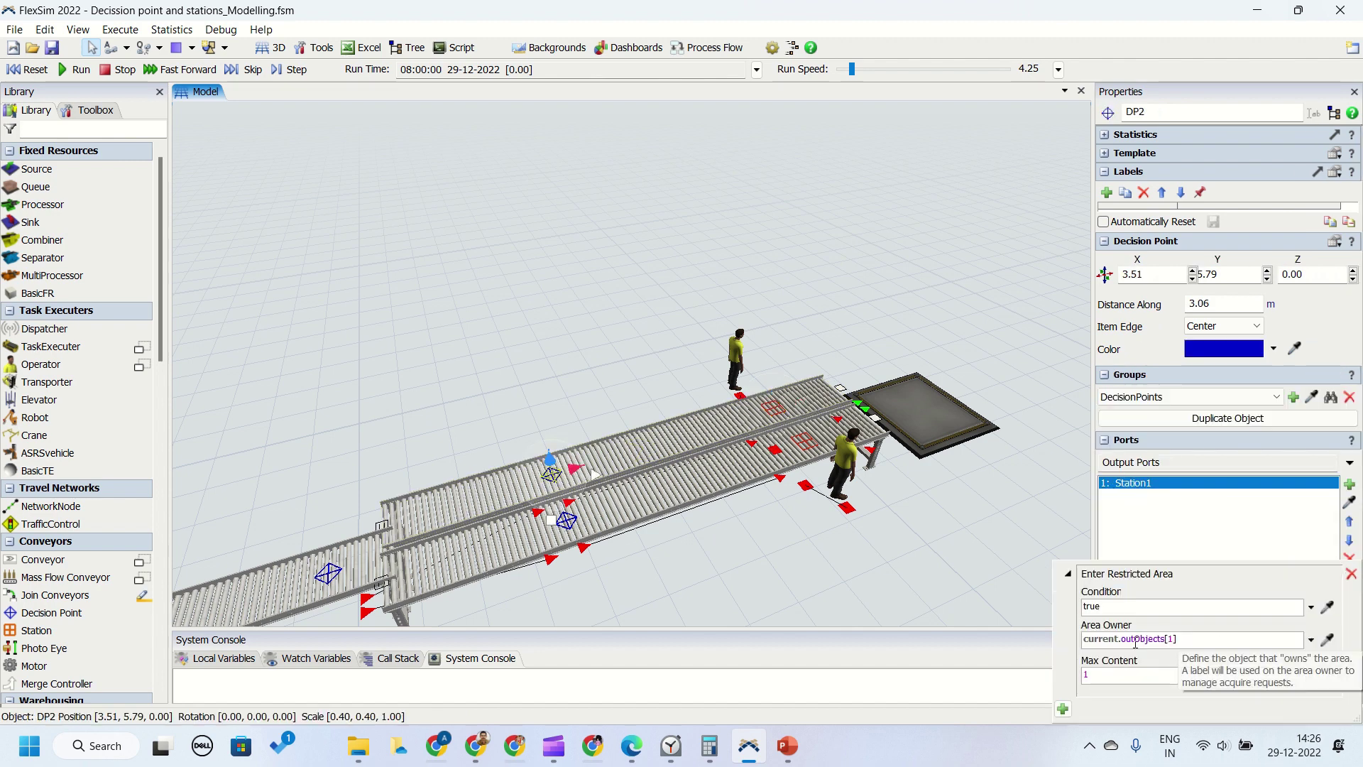
left_click(1327, 641)
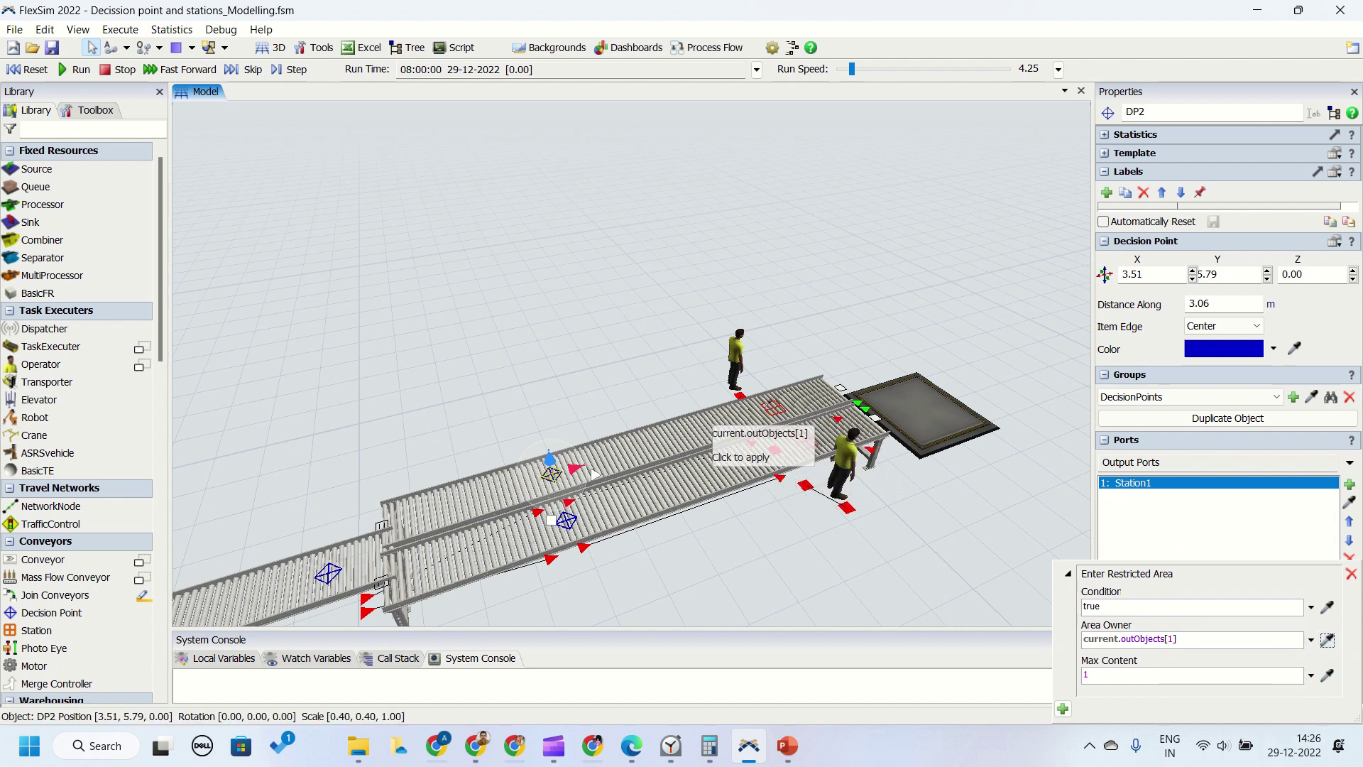
left_click(775, 412)
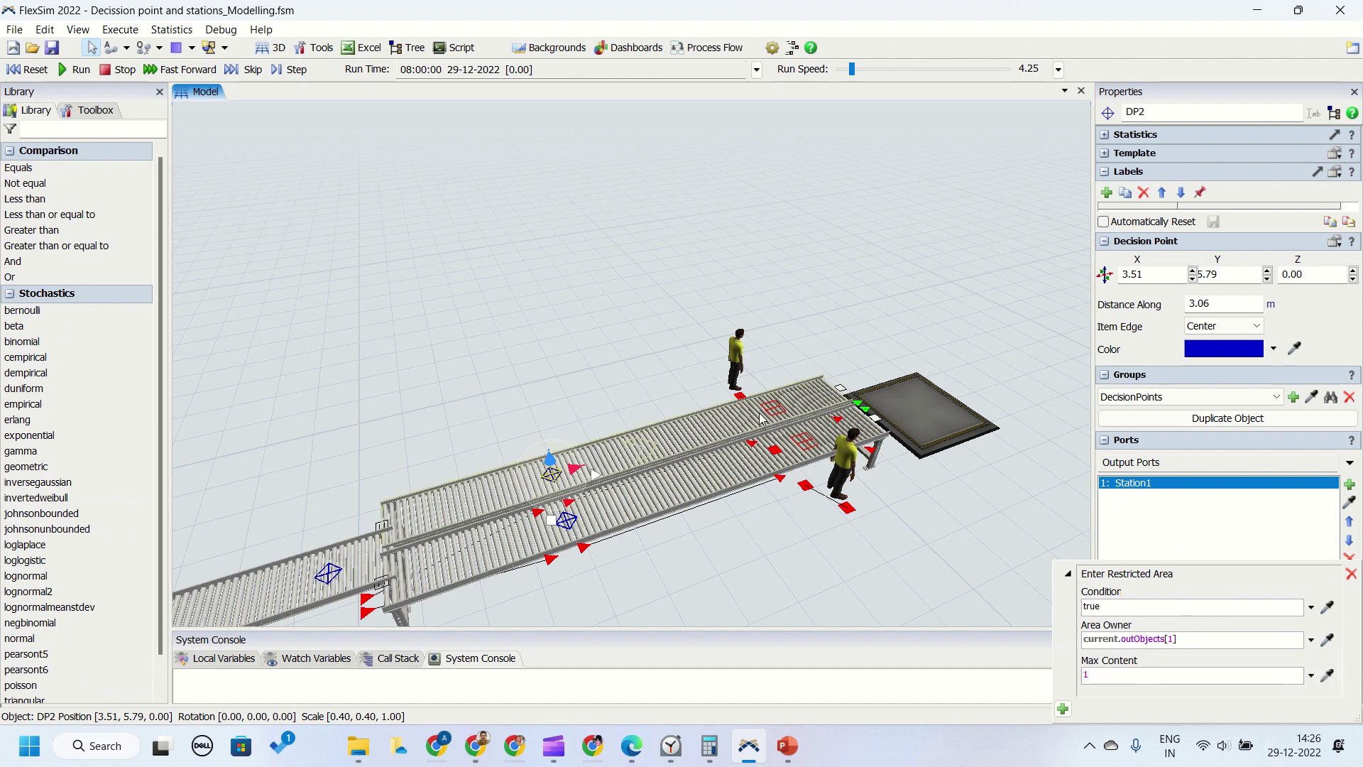
left_click(710, 655)
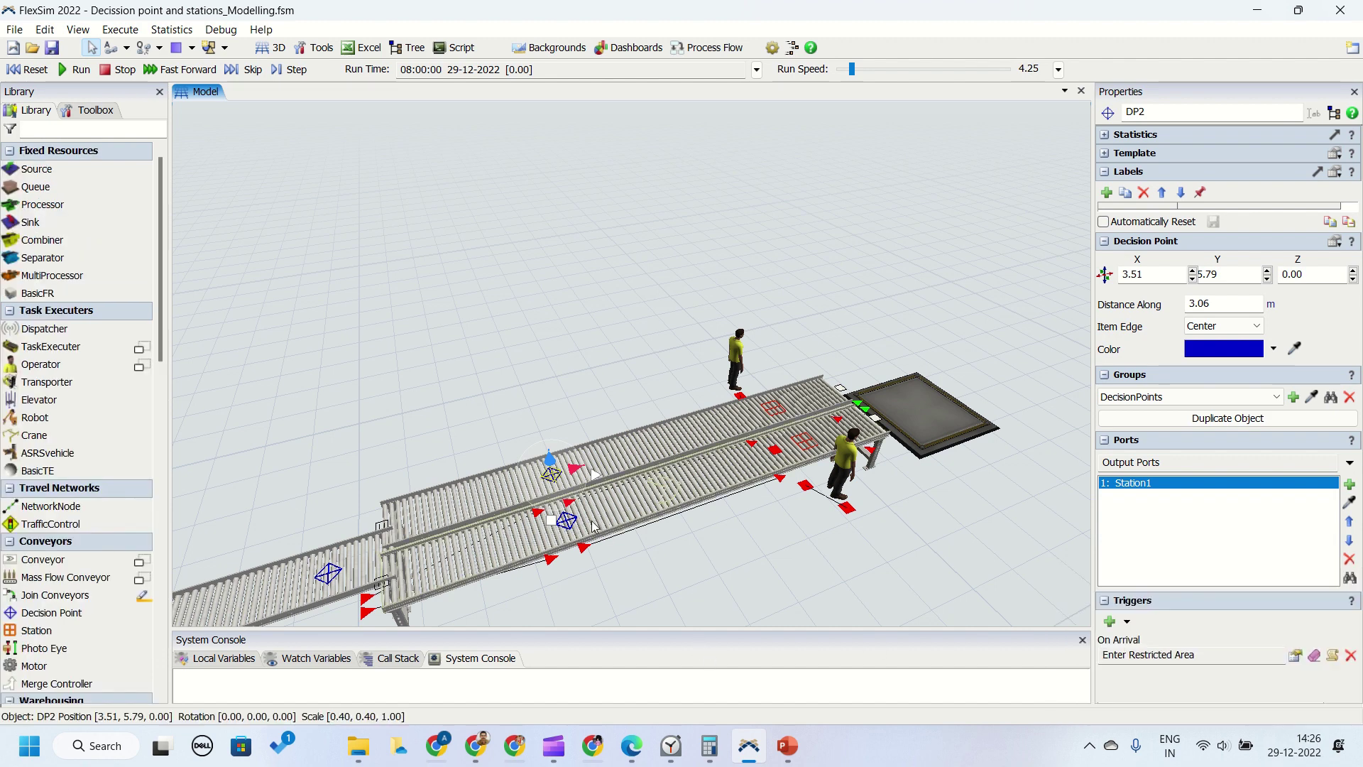
left_click(566, 519)
Give DP3 an On Arrival Enter Area trigger owned by current.outObjects[1]
left_click(1109, 623)
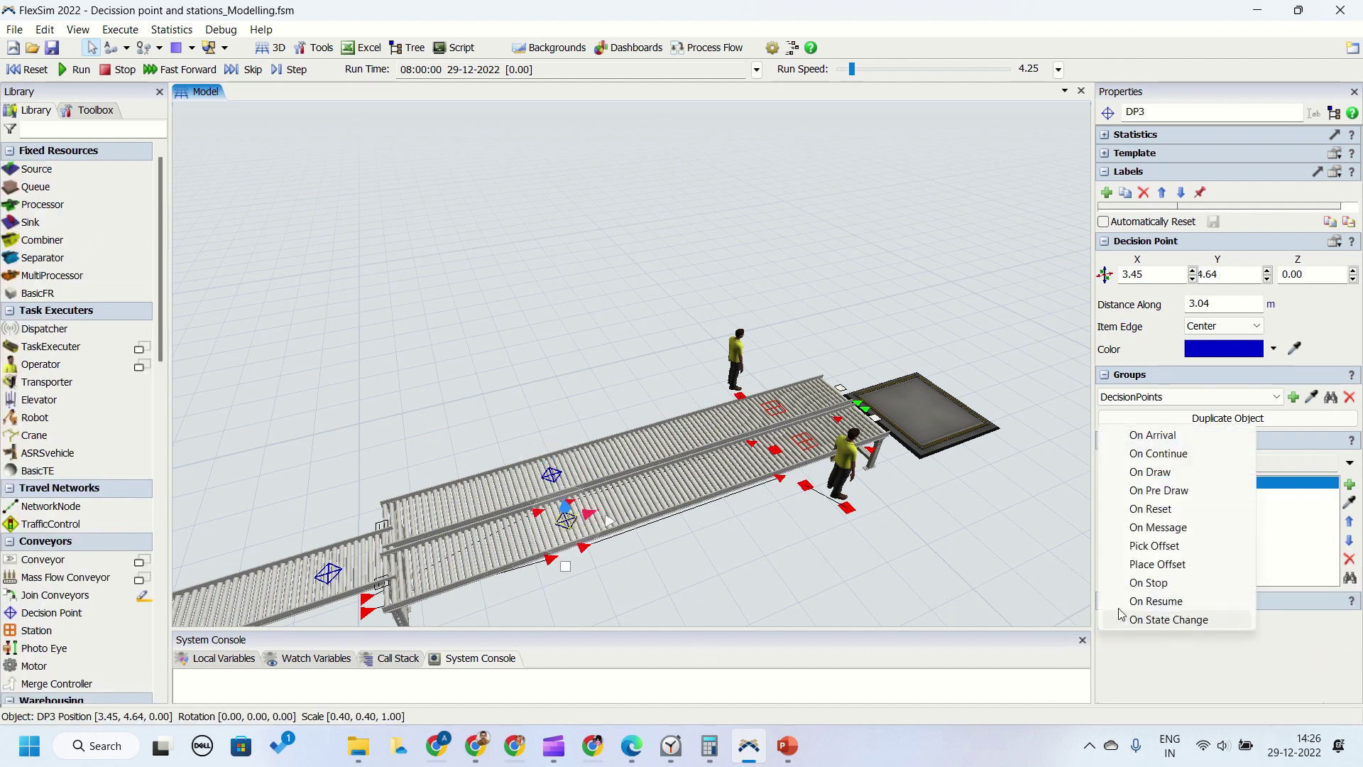
left_click(1166, 438)
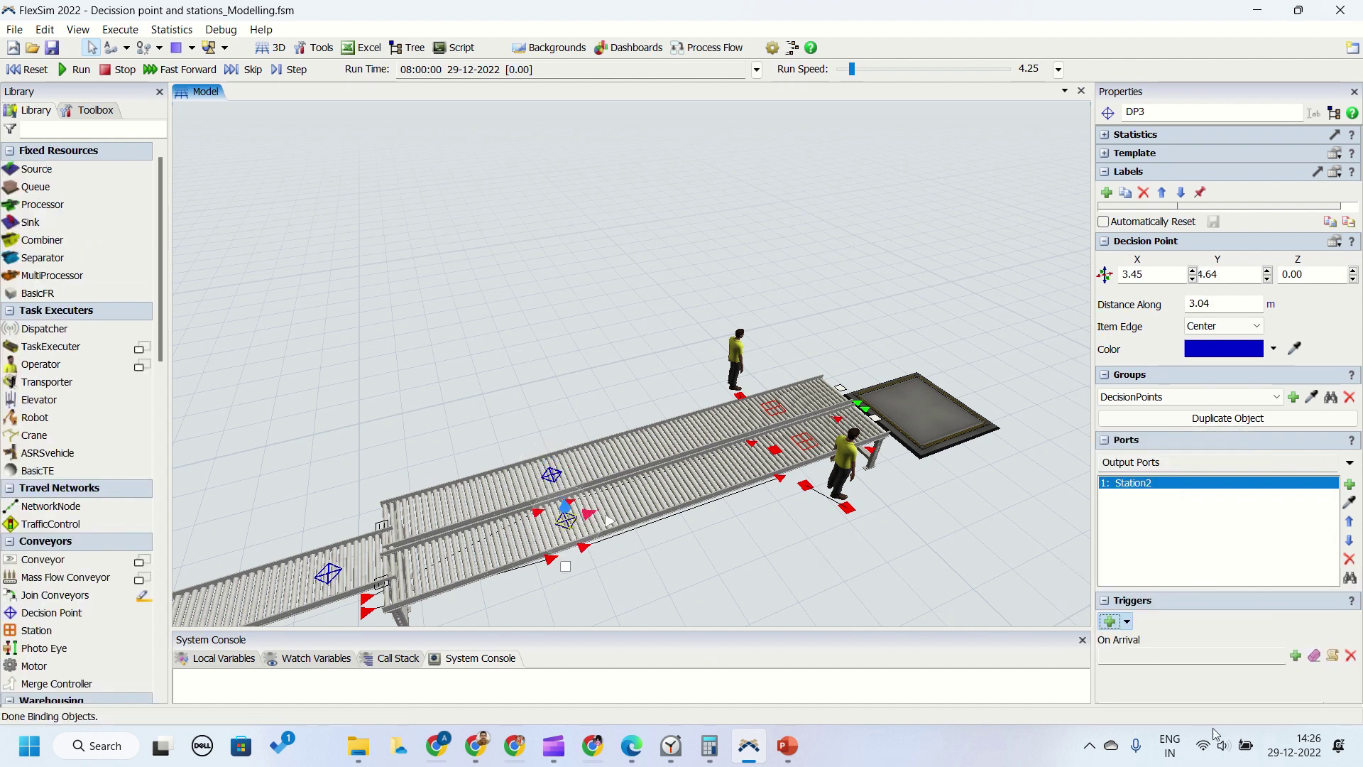
left_click(1293, 656)
mouse_move(1207, 524)
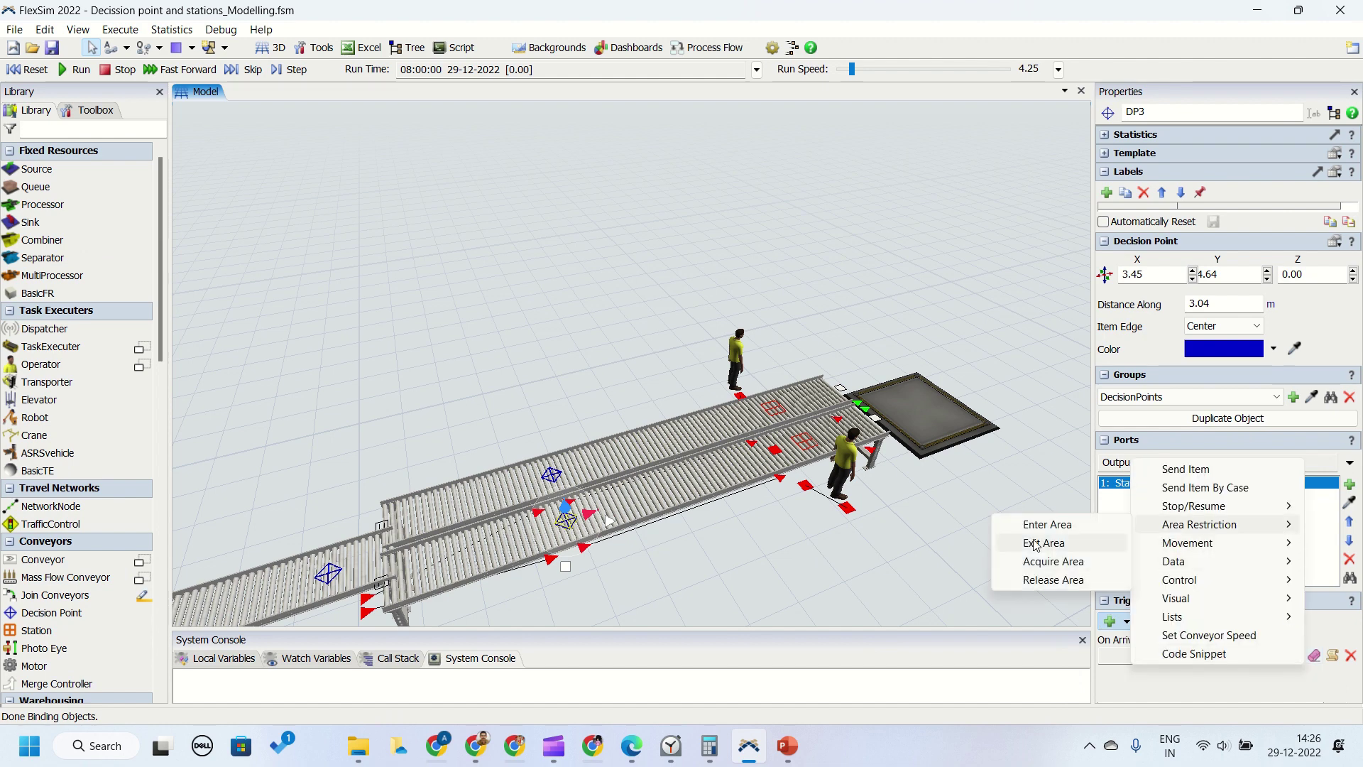
left_click(1045, 525)
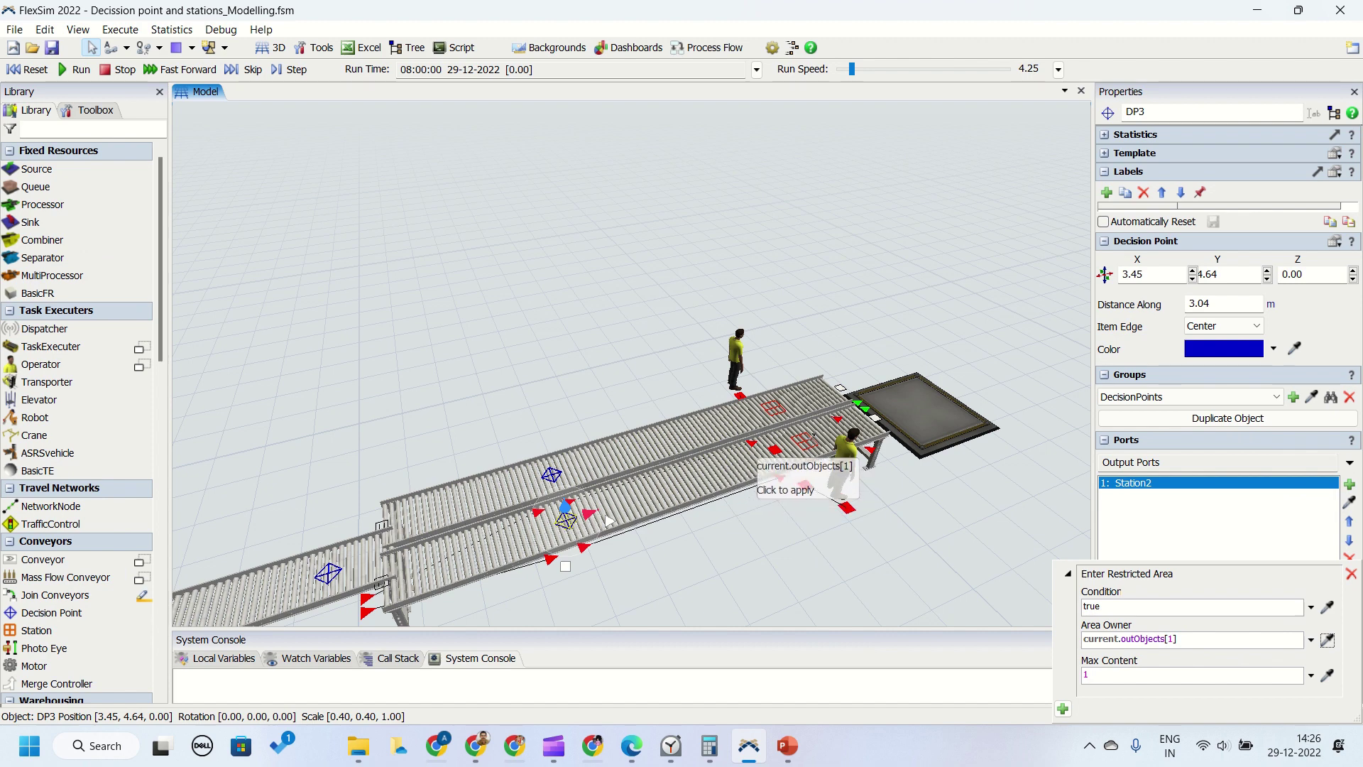
left_click(829, 470)
left_click(891, 579)
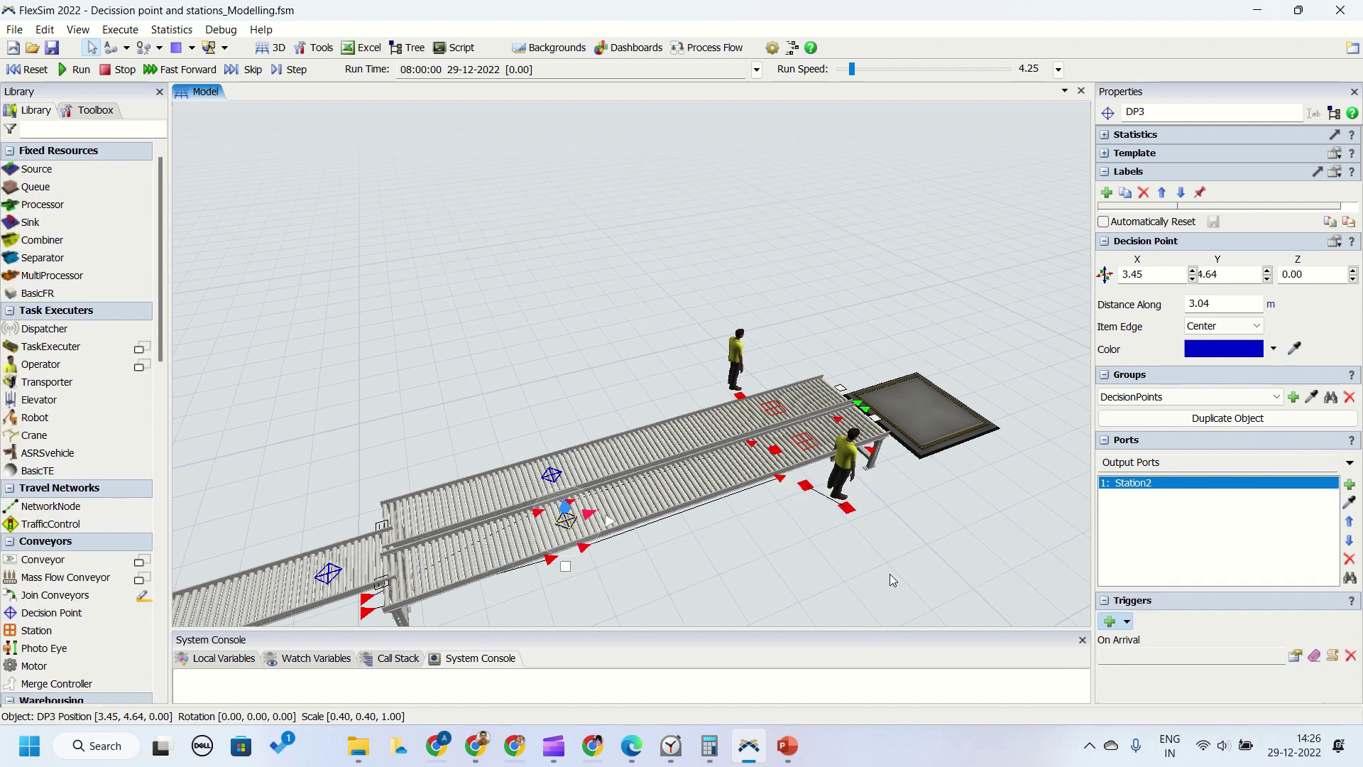
Add an On Process Finish Exit Area trigger to Station1
left_click(774, 409)
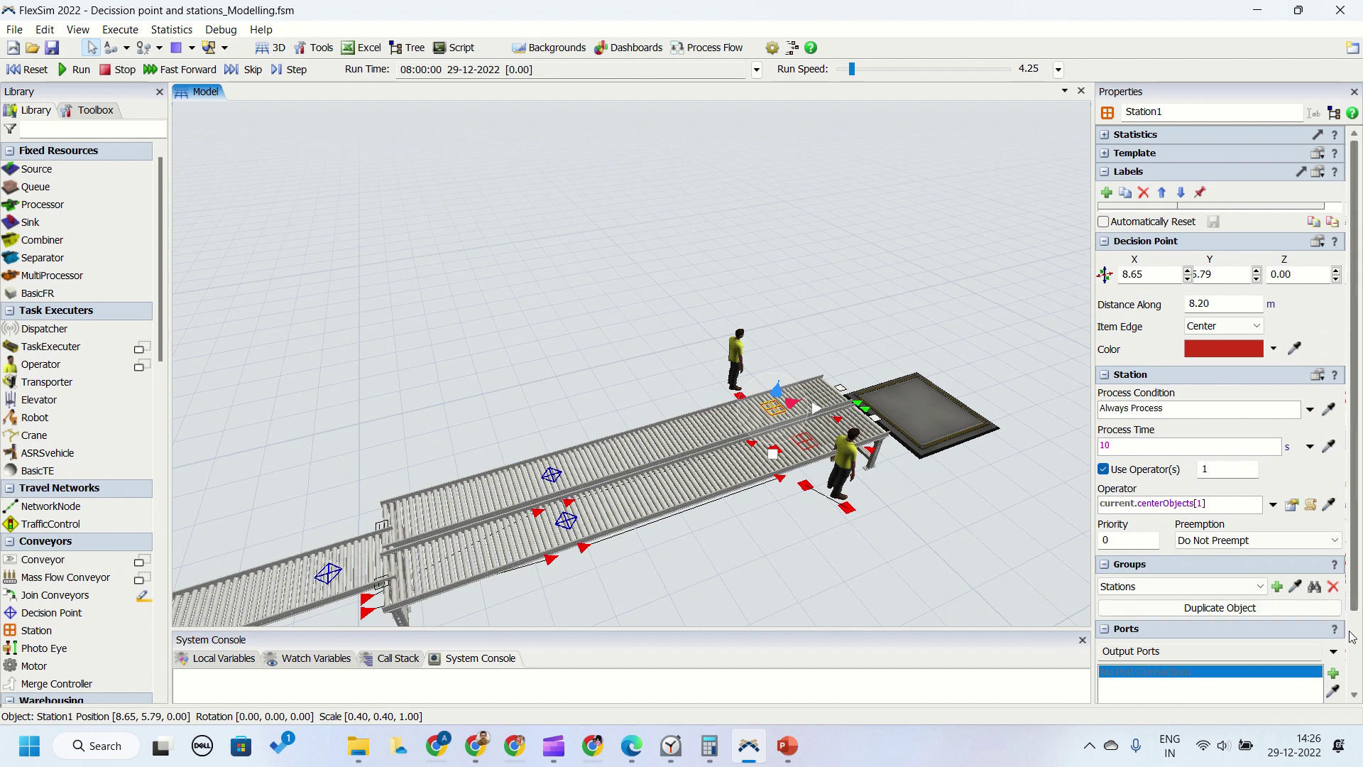
scroll(1352, 637, "down", 3)
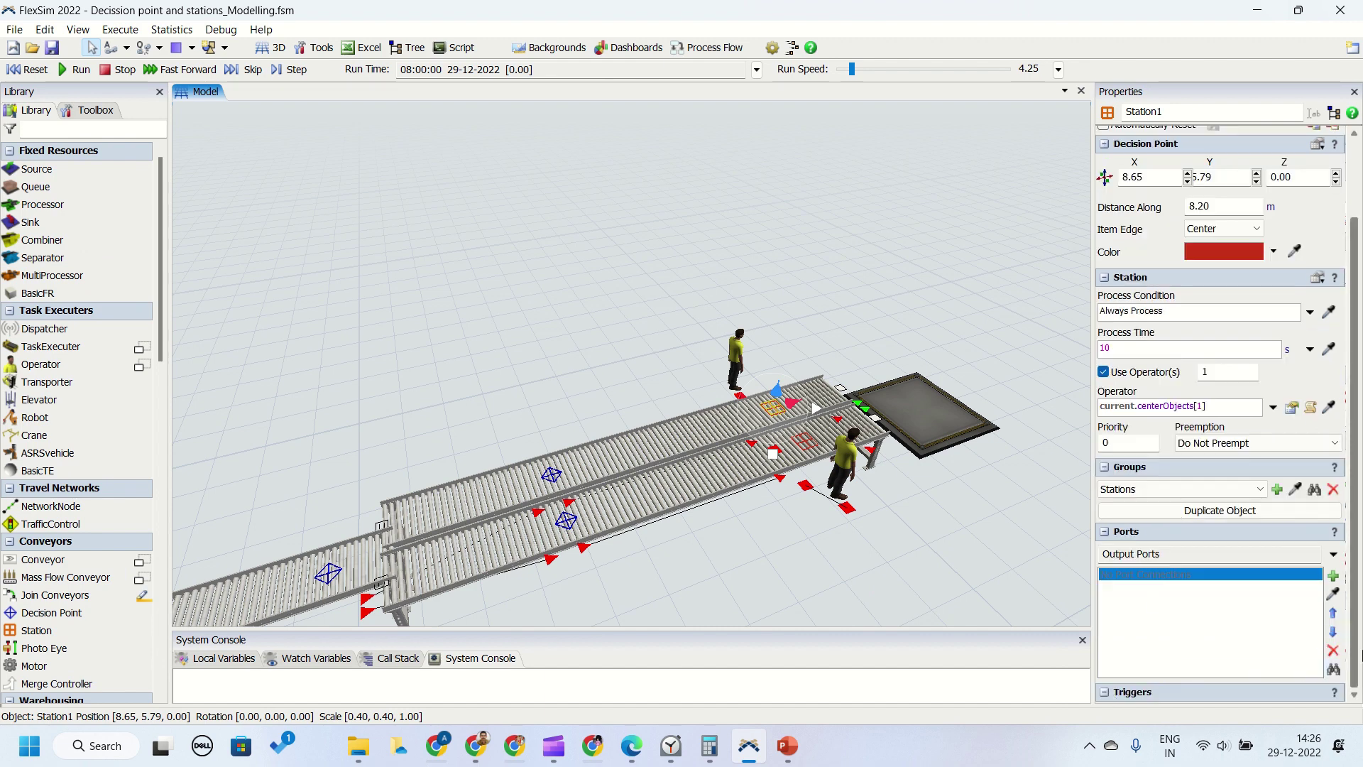
left_click(773, 406)
left_click(841, 611)
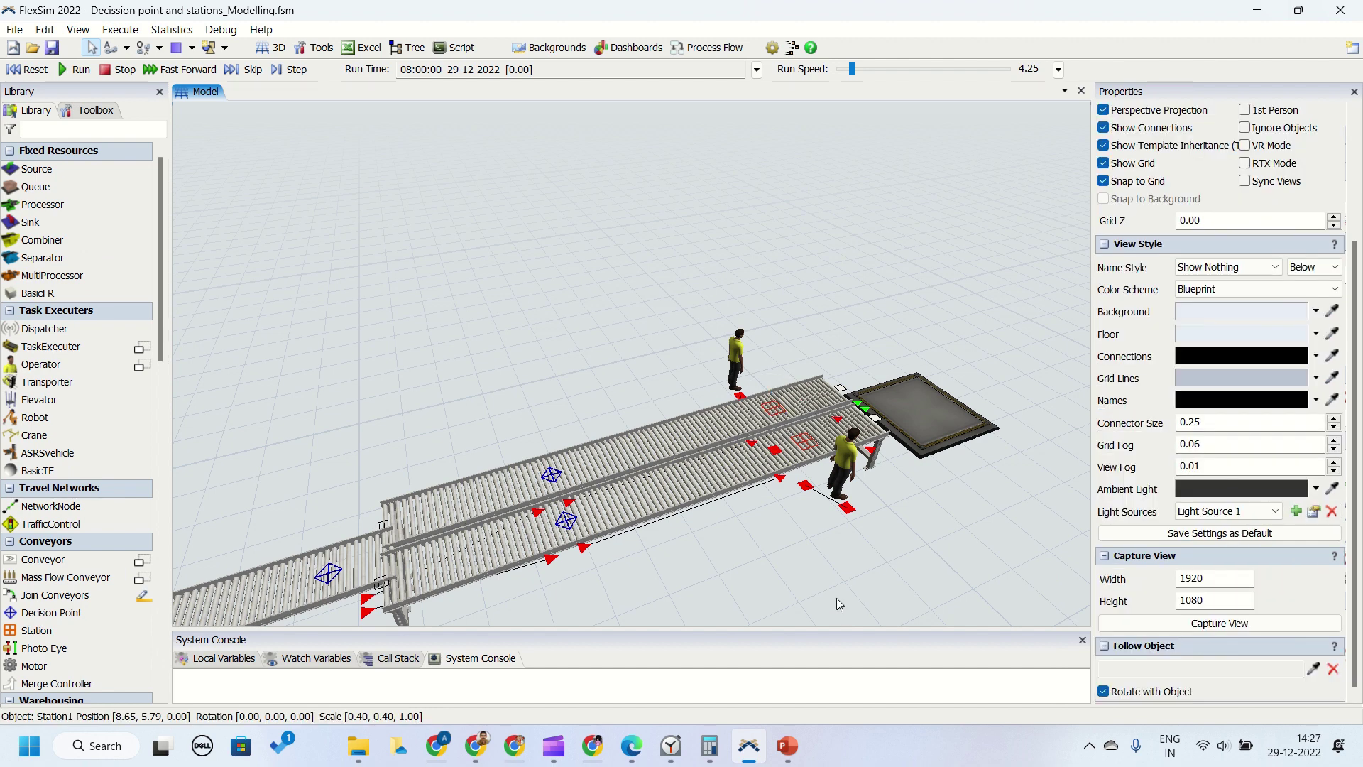
left_click(772, 409)
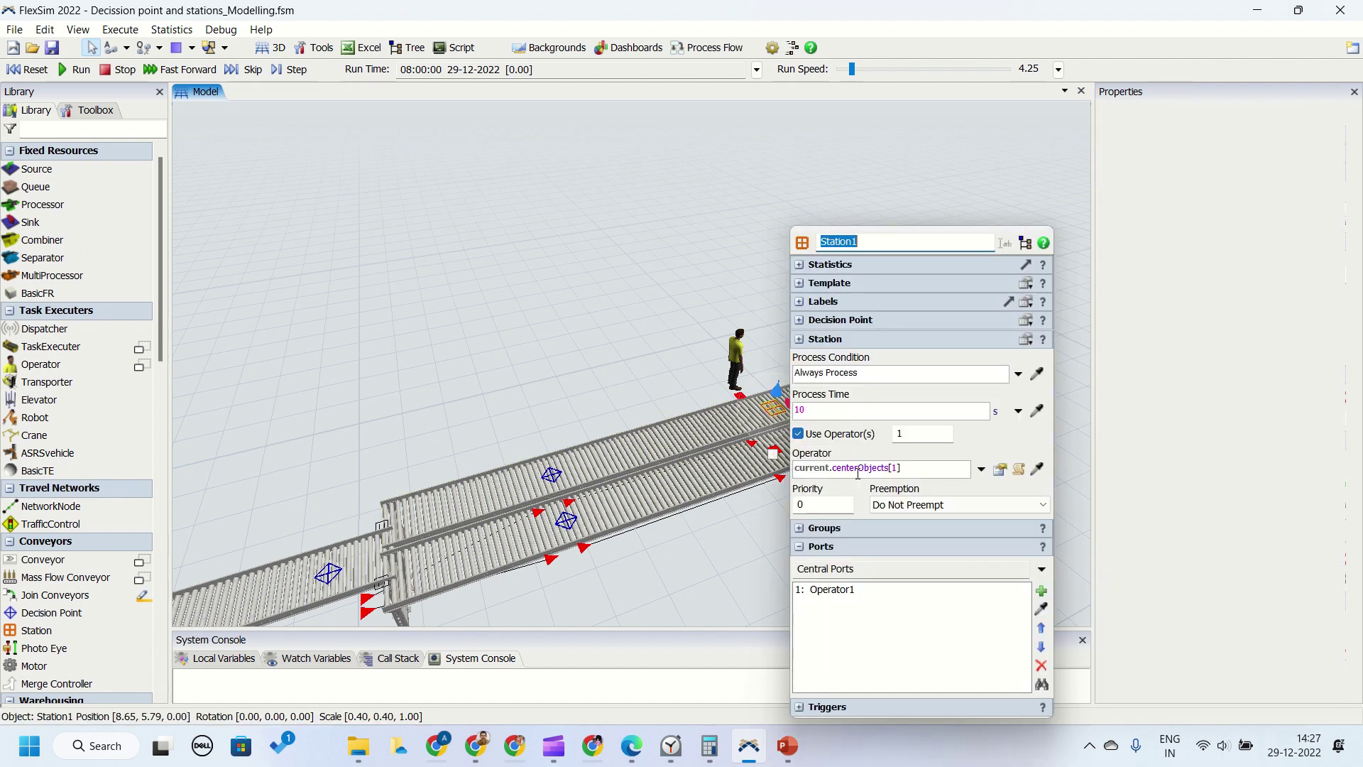
left_click(821, 710)
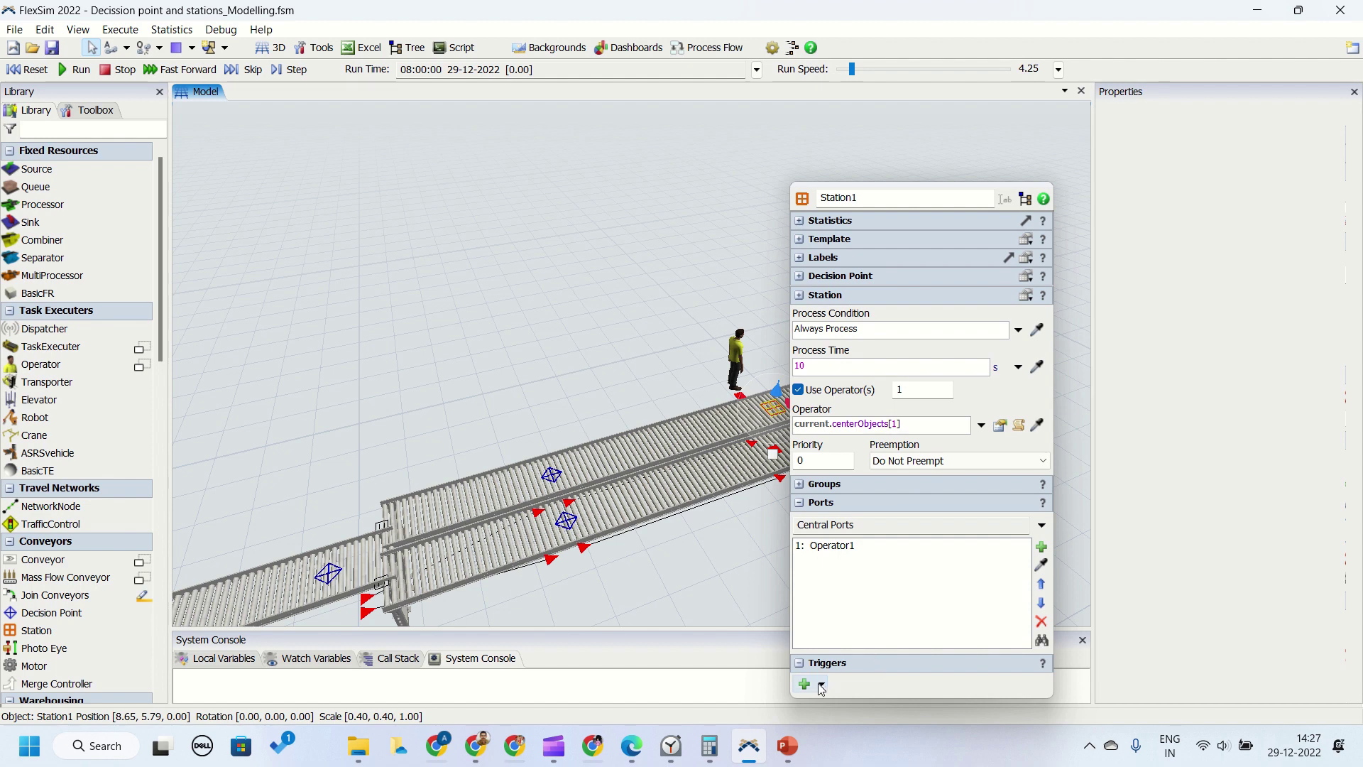
left_click(803, 683)
left_click(877, 681)
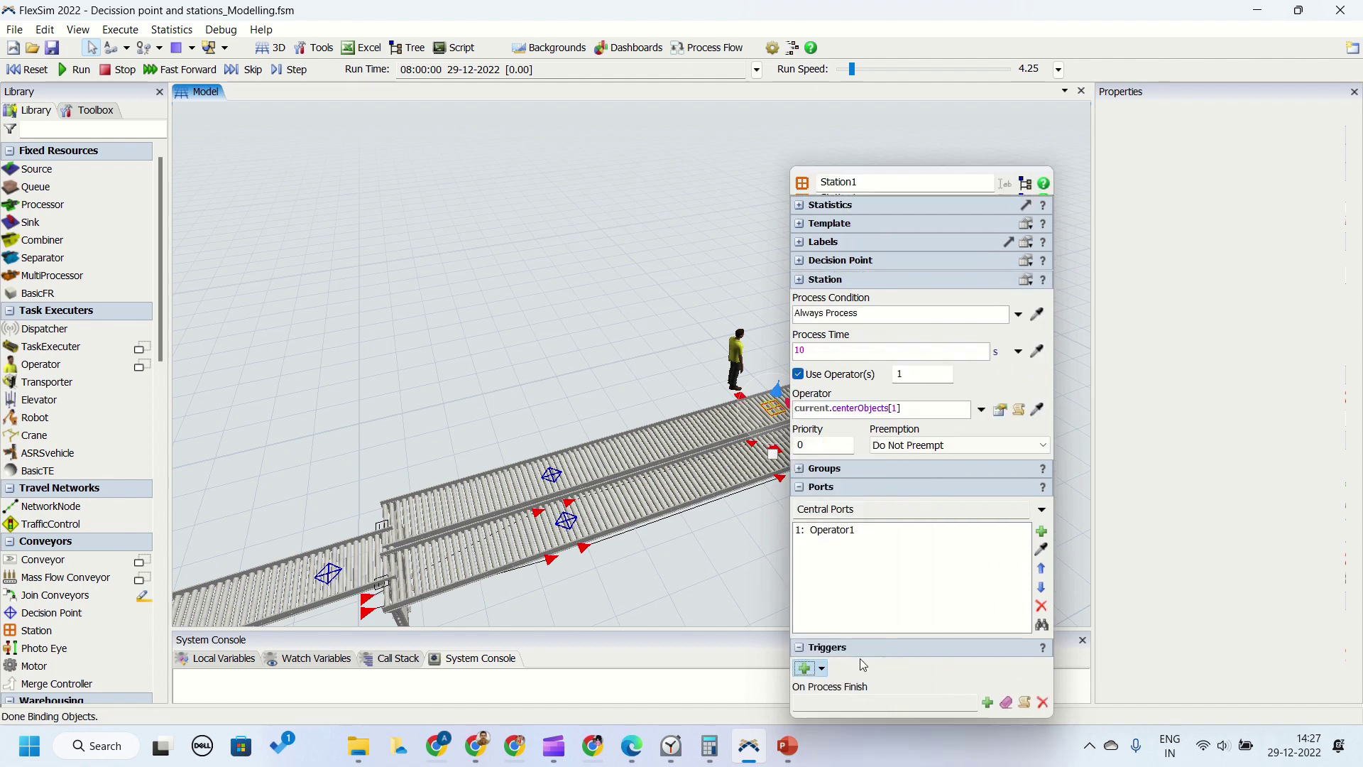
left_click(988, 702)
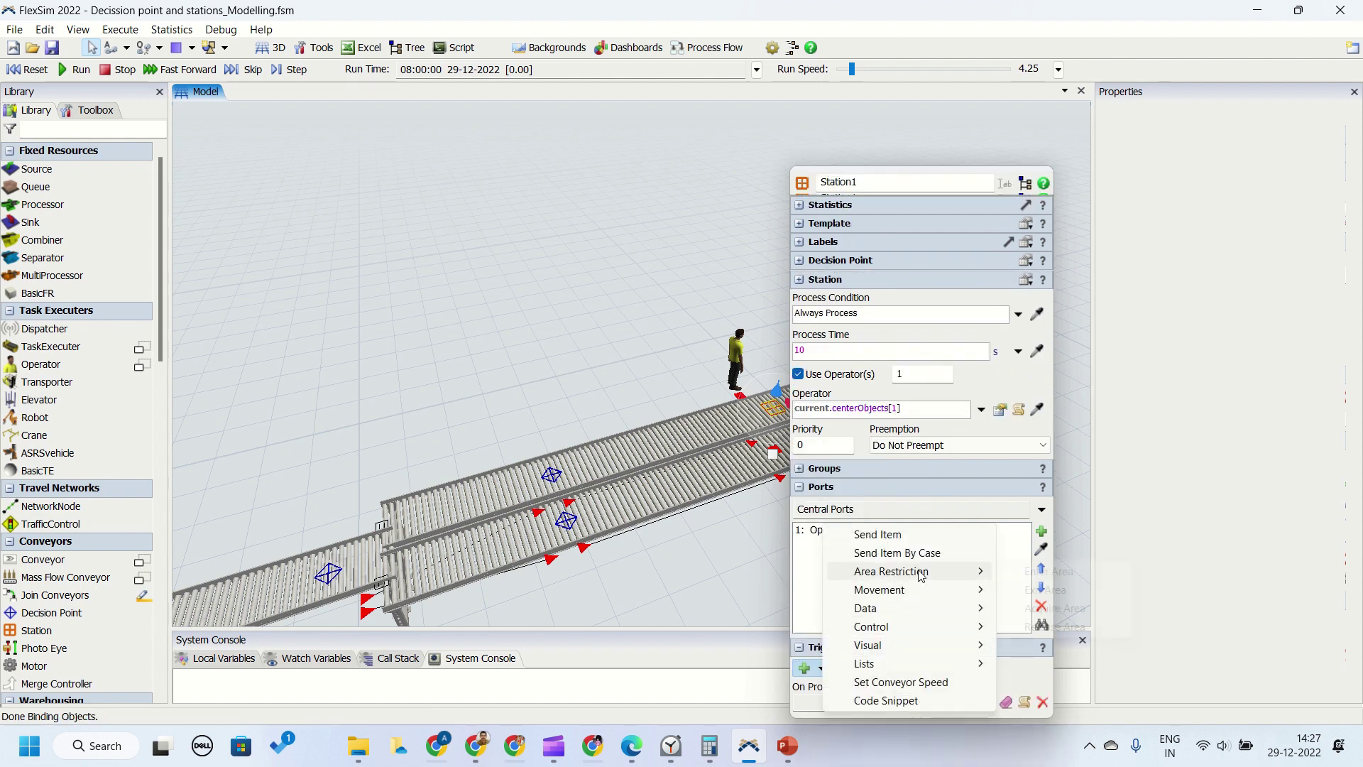
mouse_move(923, 572)
left_click(1060, 576)
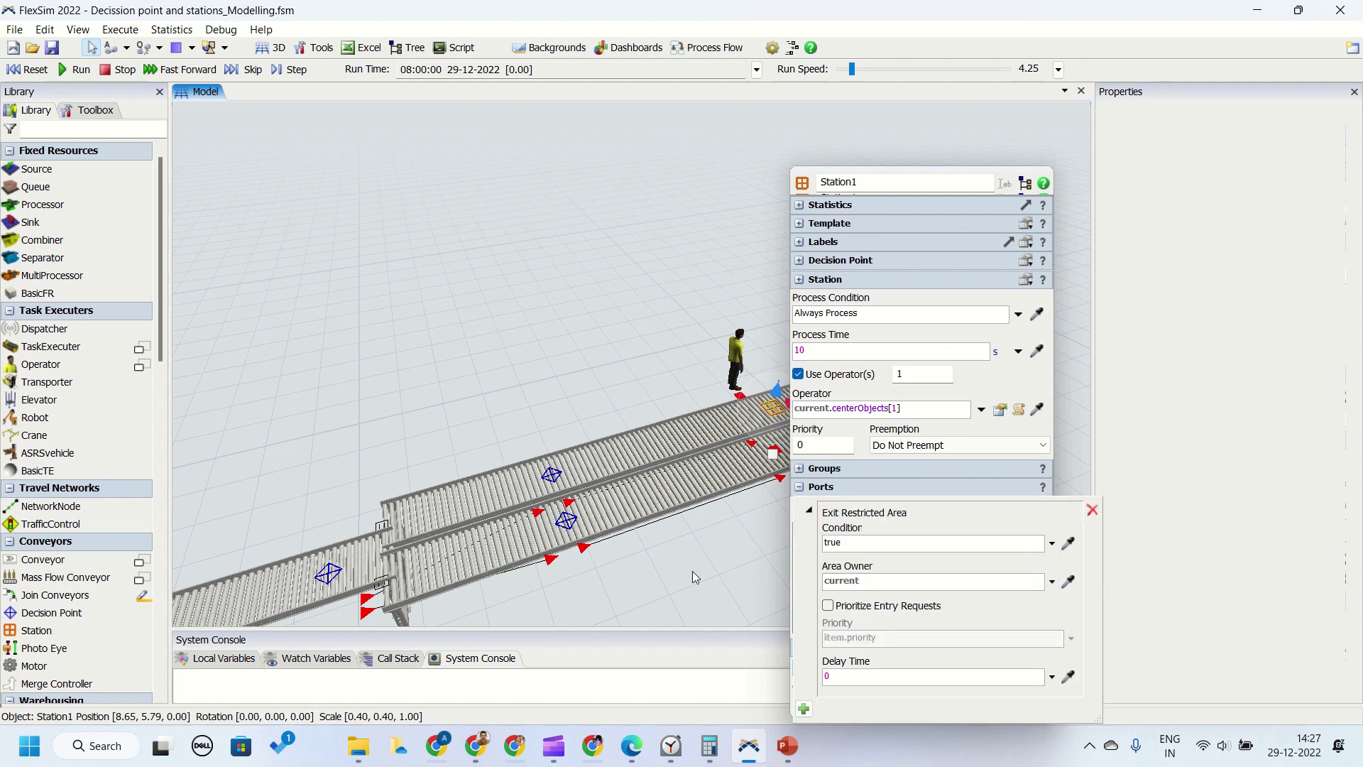
left_click(718, 575)
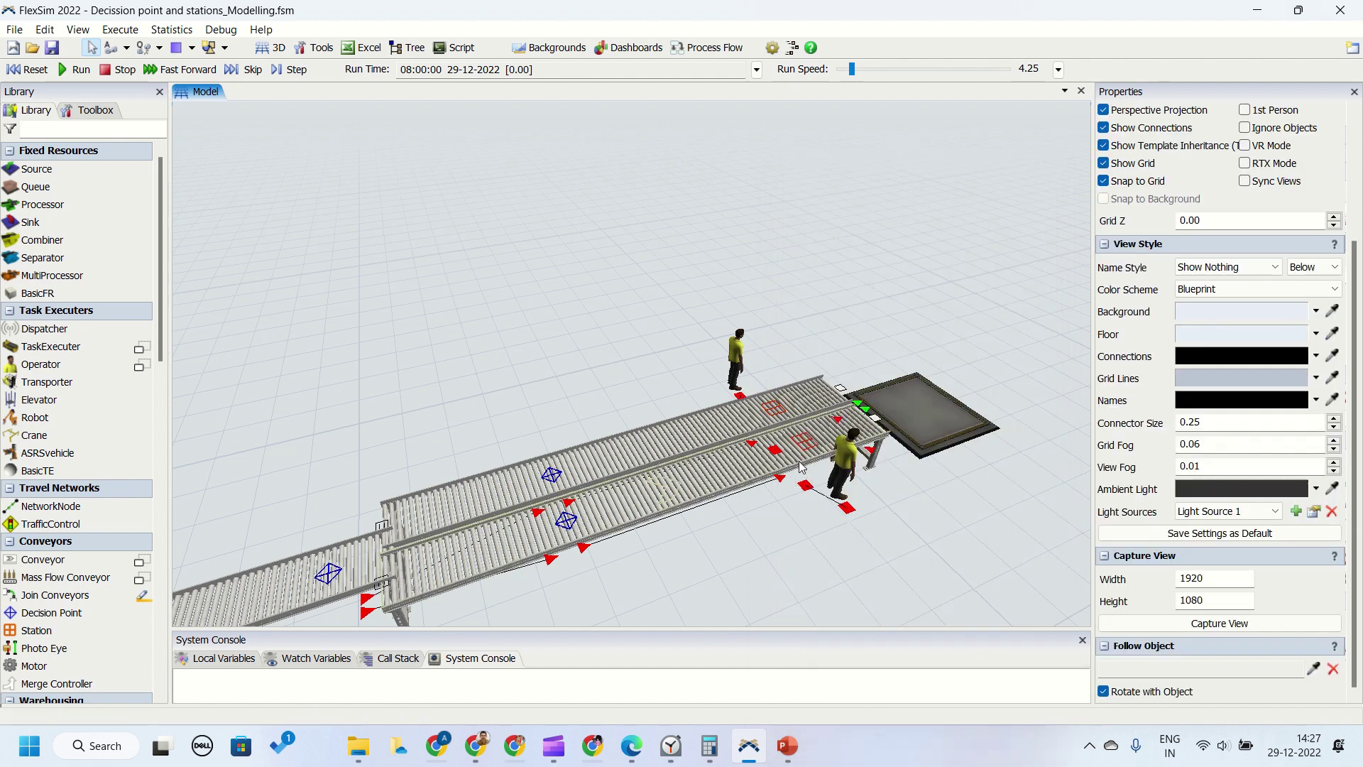
left_click(802, 438)
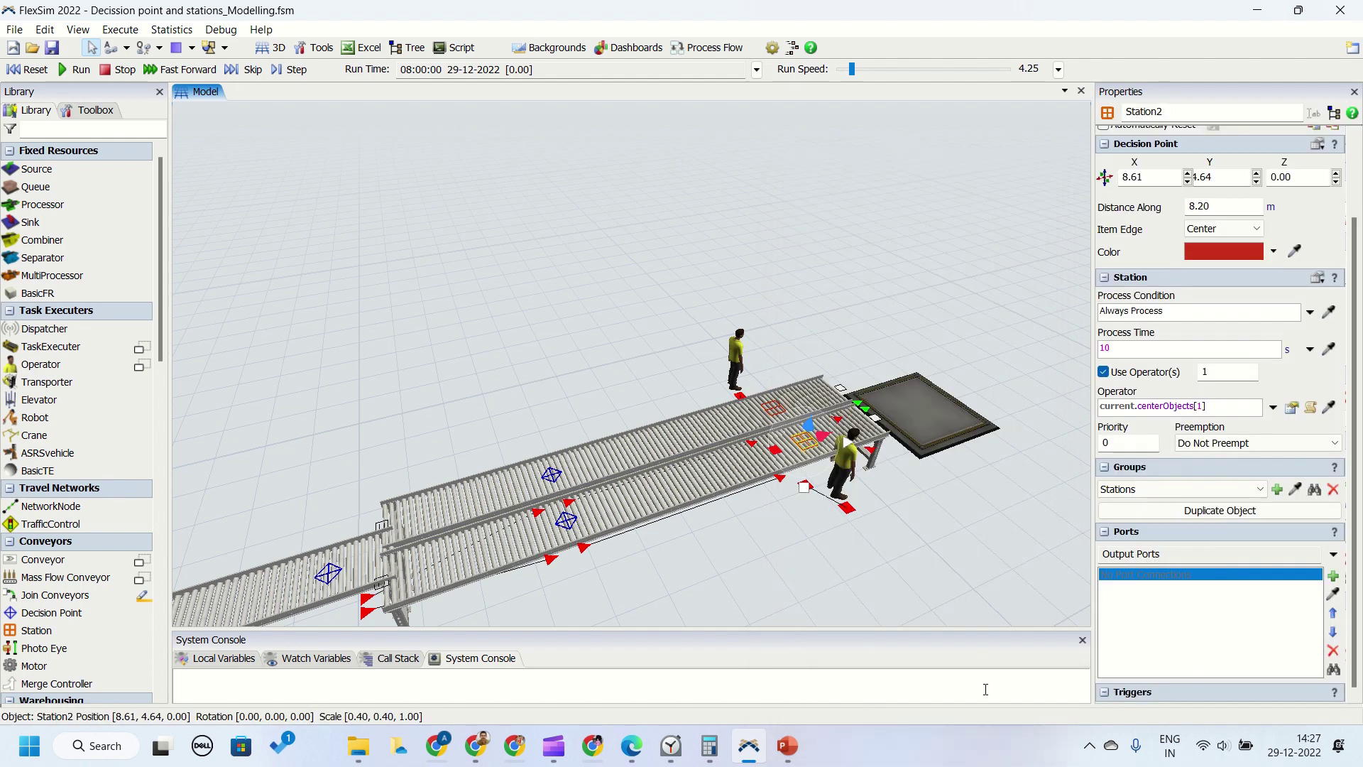
Add an On Process Finish Exit Restricted Area trigger to Station2, with owner current and 0 delay
left_click(1031, 602)
double_click(805, 441)
left_click(840, 703)
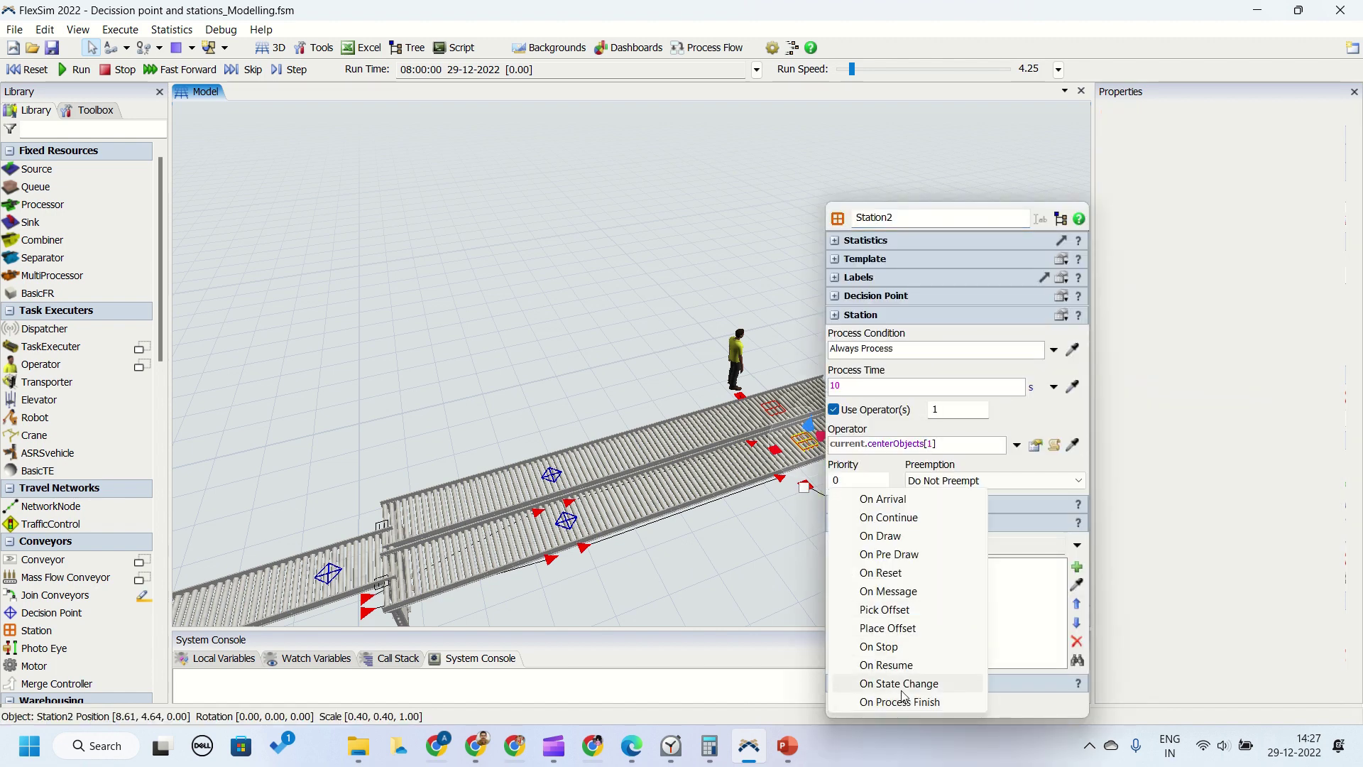
left_click(868, 704)
left_click(1023, 702)
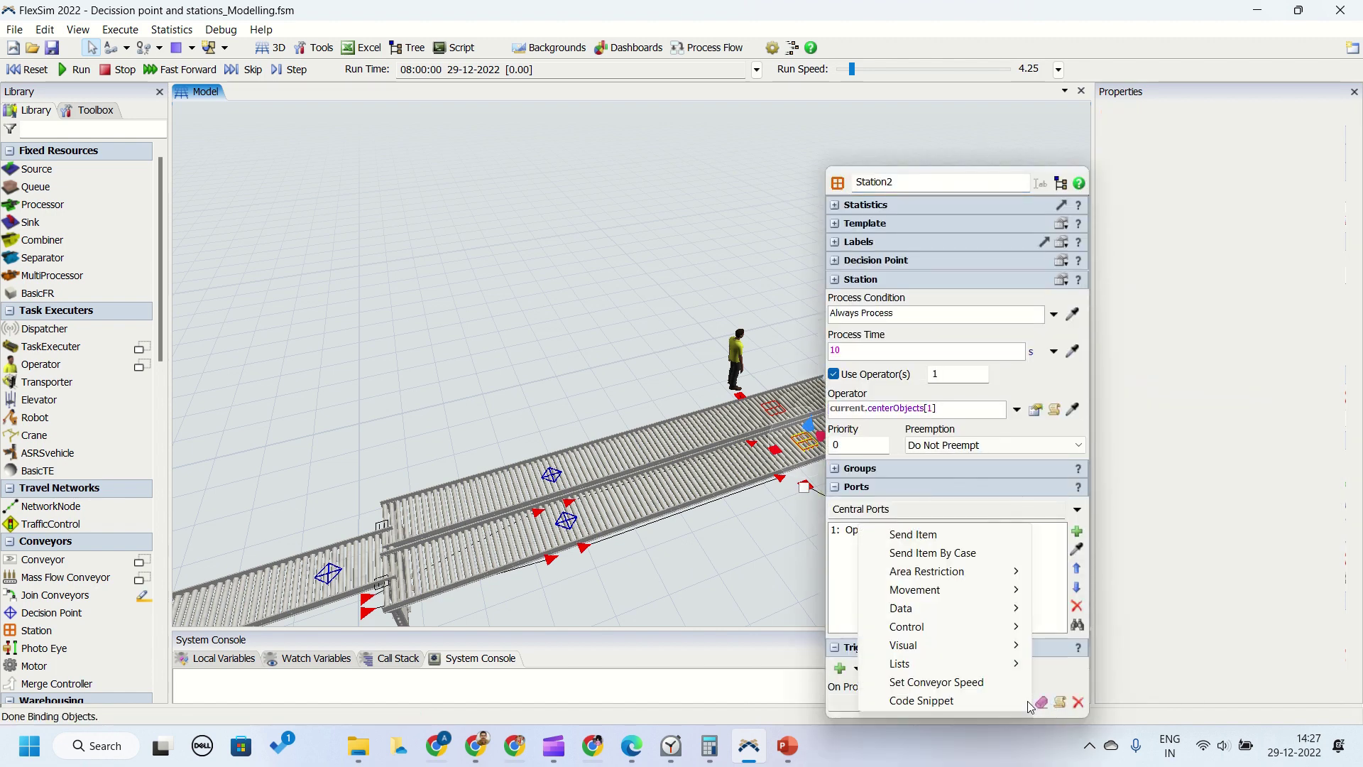
mouse_move(951, 572)
left_click(1080, 591)
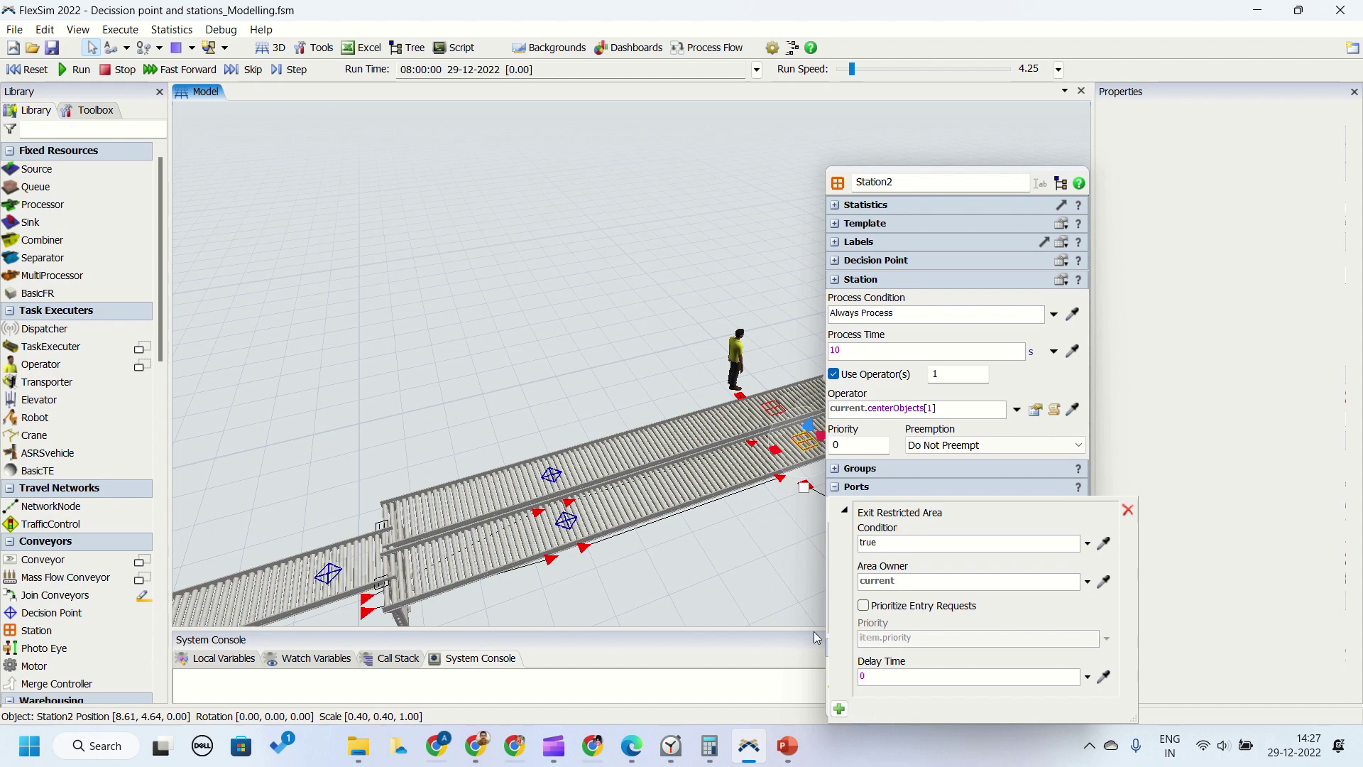
left_click(743, 554)
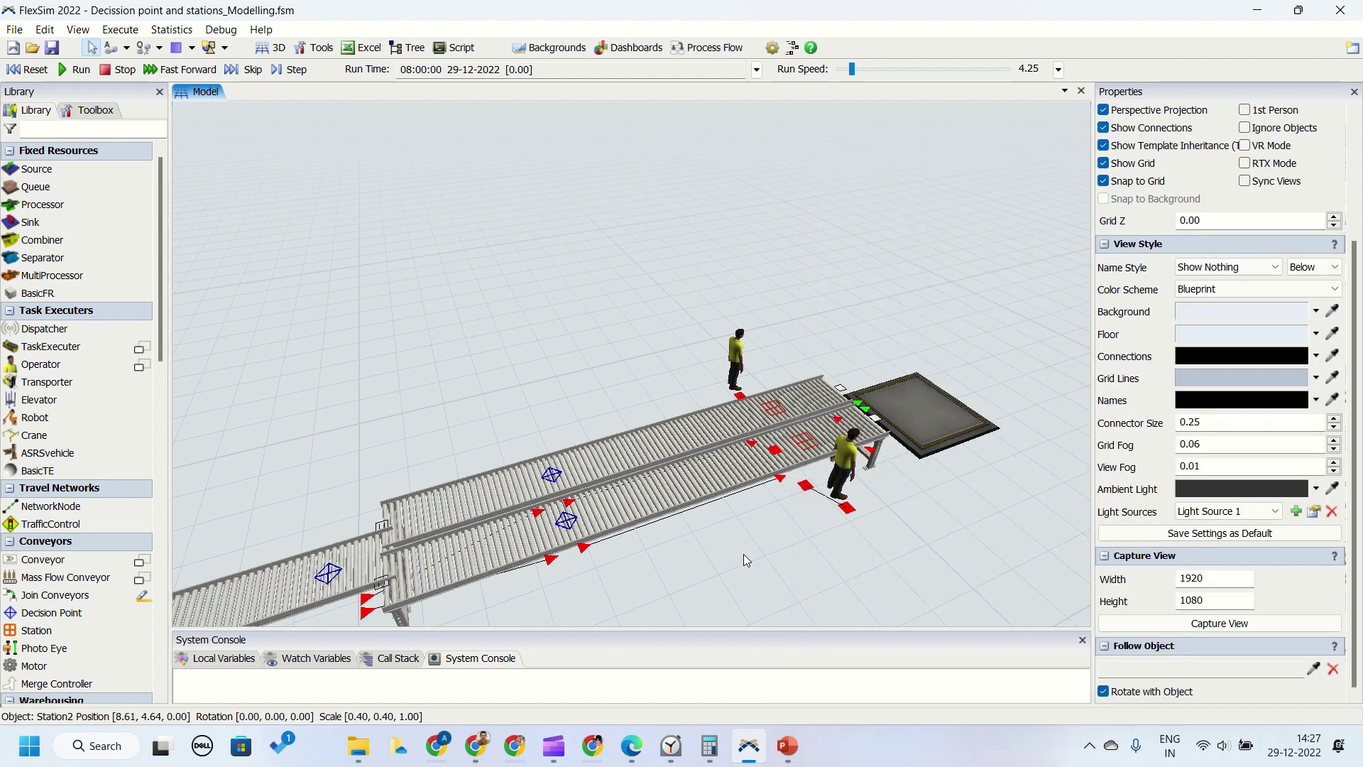
Bring Station1 into view and open its full properties window
left_click_drag(760, 533, 818, 538)
right_click_drag(882, 557, 738, 554)
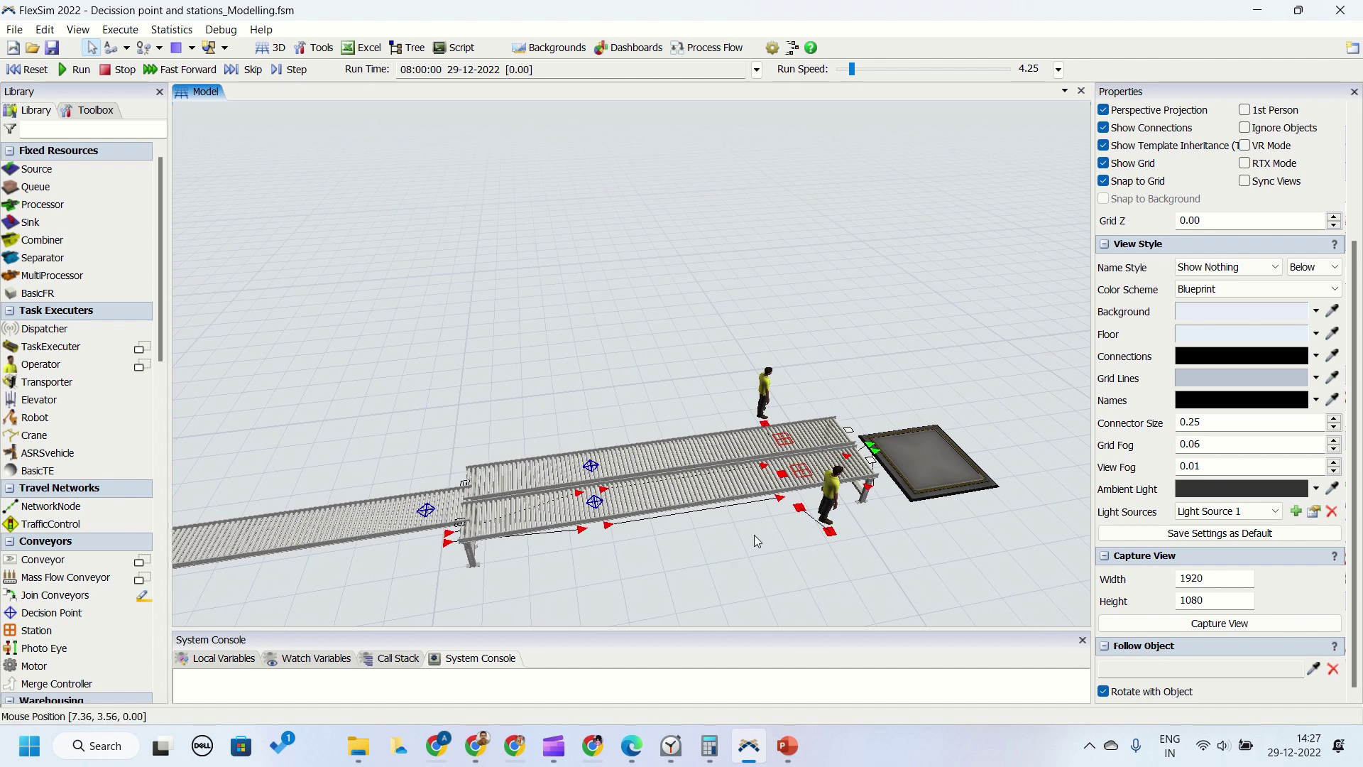
left_click(784, 438)
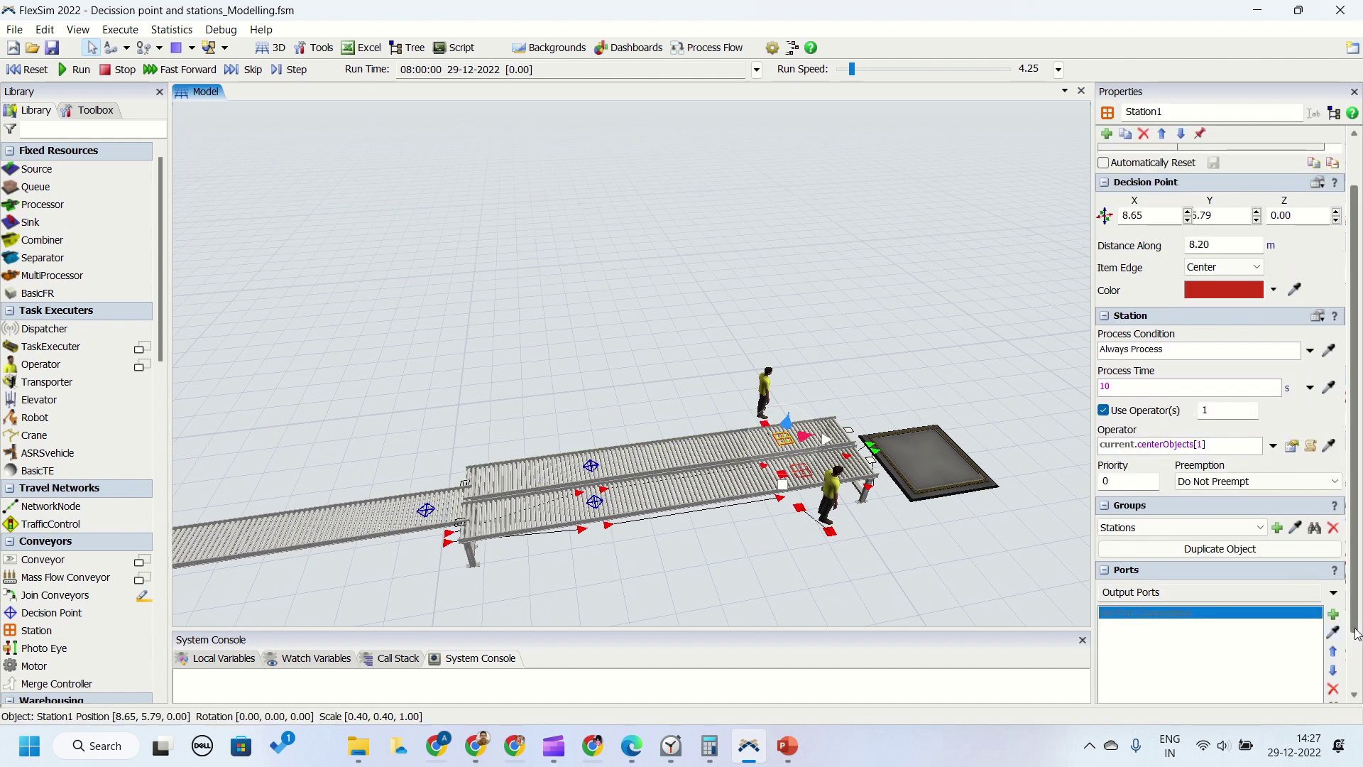
scroll(1353, 678, "down", 2)
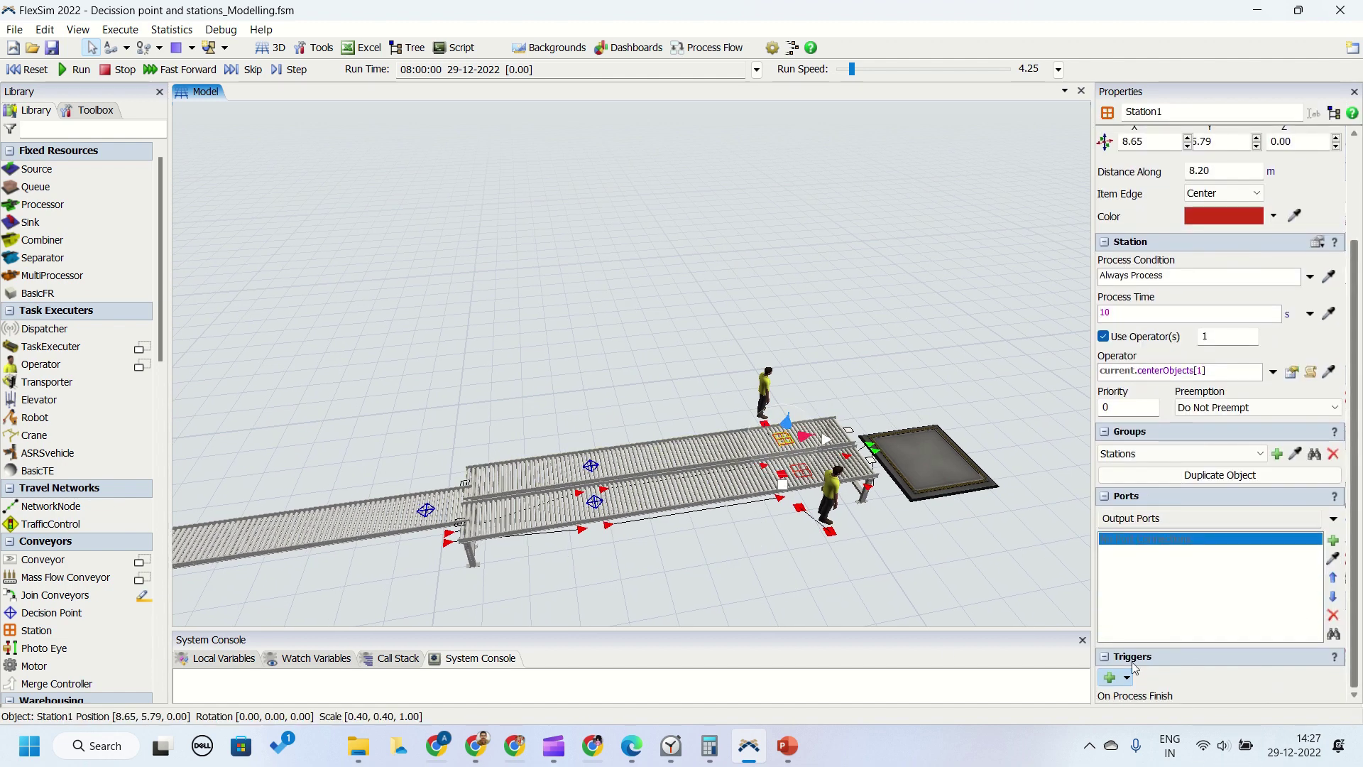
left_click(784, 438)
double_click(784, 438)
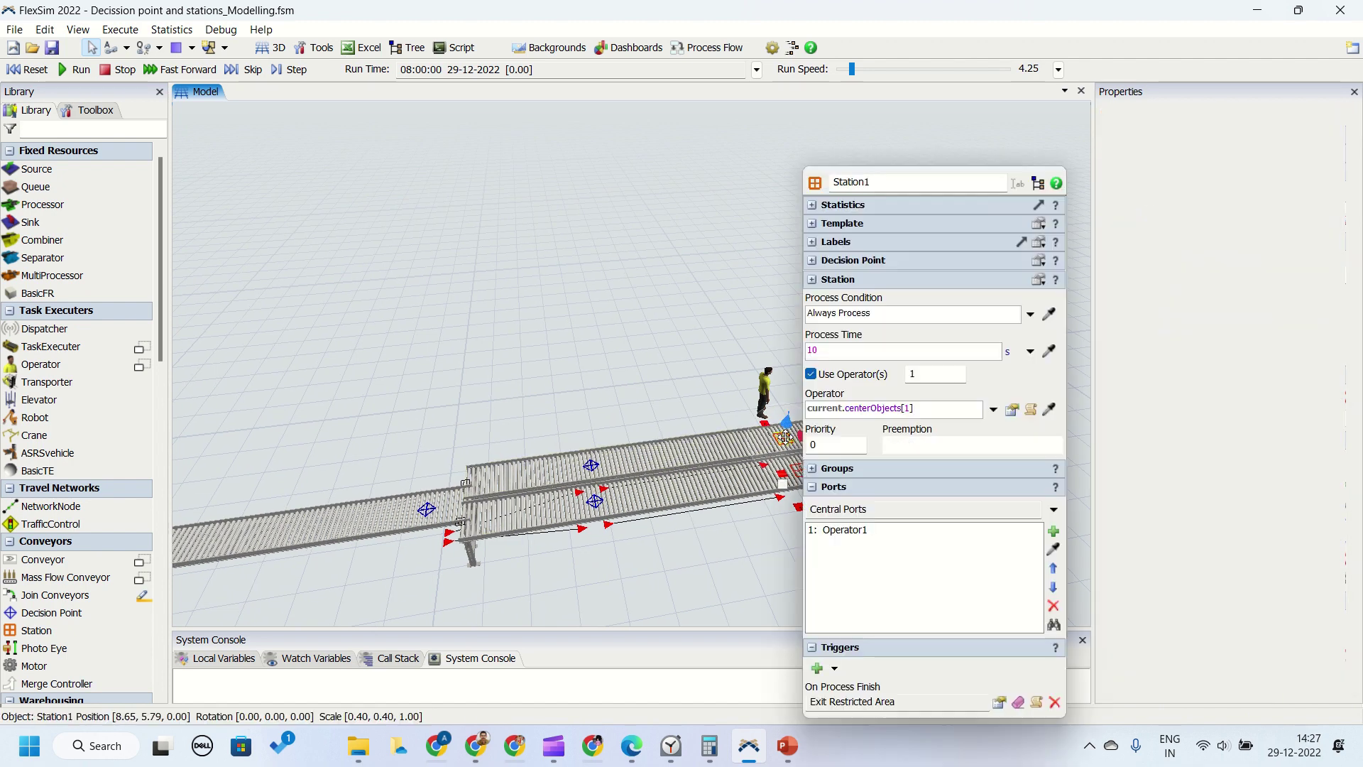
Review Station1's Exit Restricted Area trigger: condition true, owner current, zero delay
left_click(817, 668)
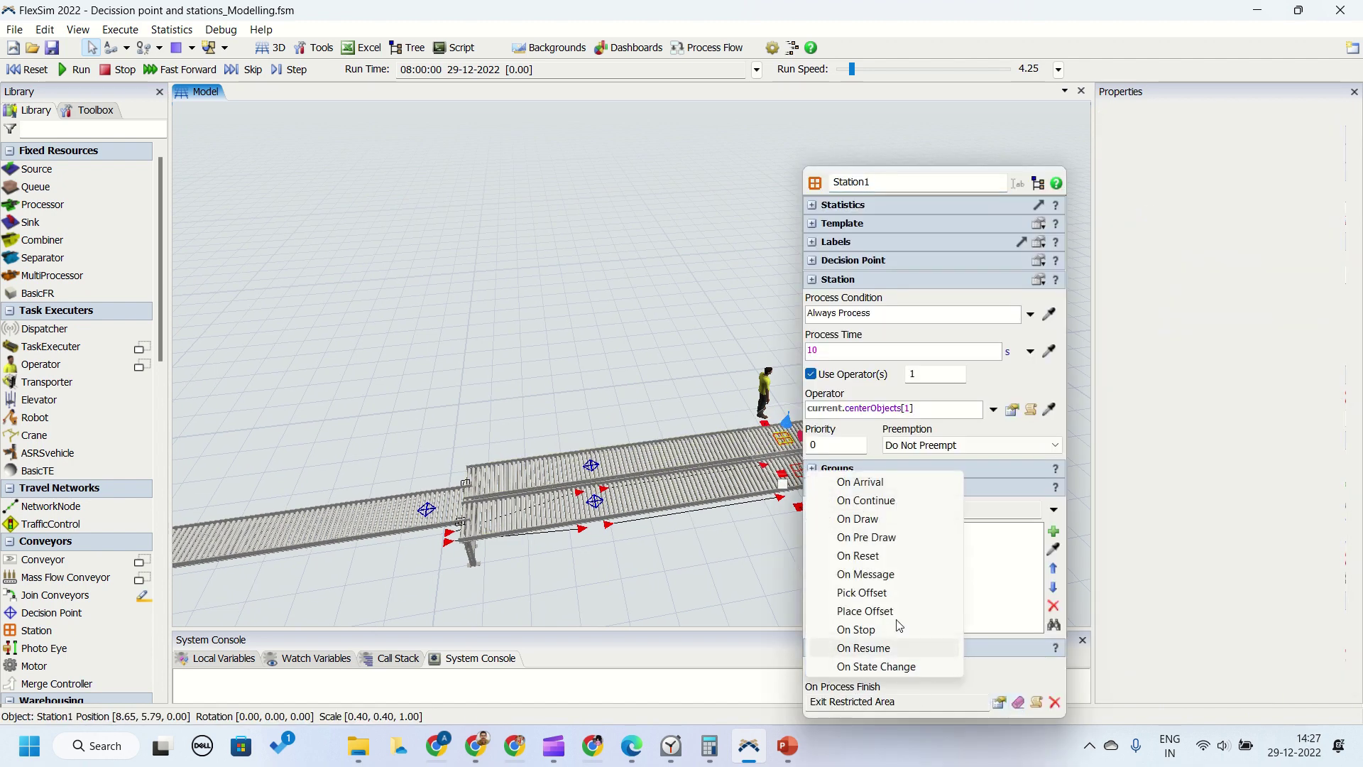
left_click(998, 707)
left_click(998, 703)
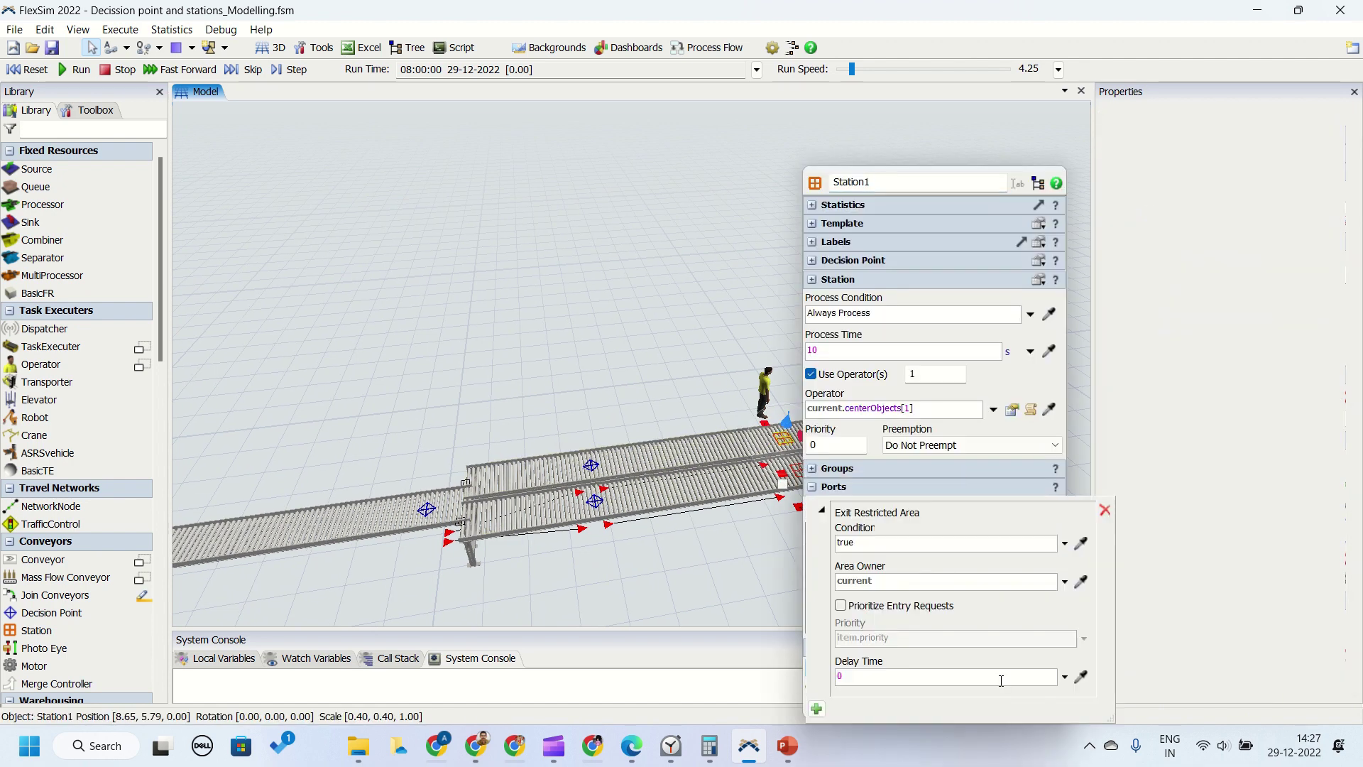
left_click(818, 709)
mouse_move(879, 605)
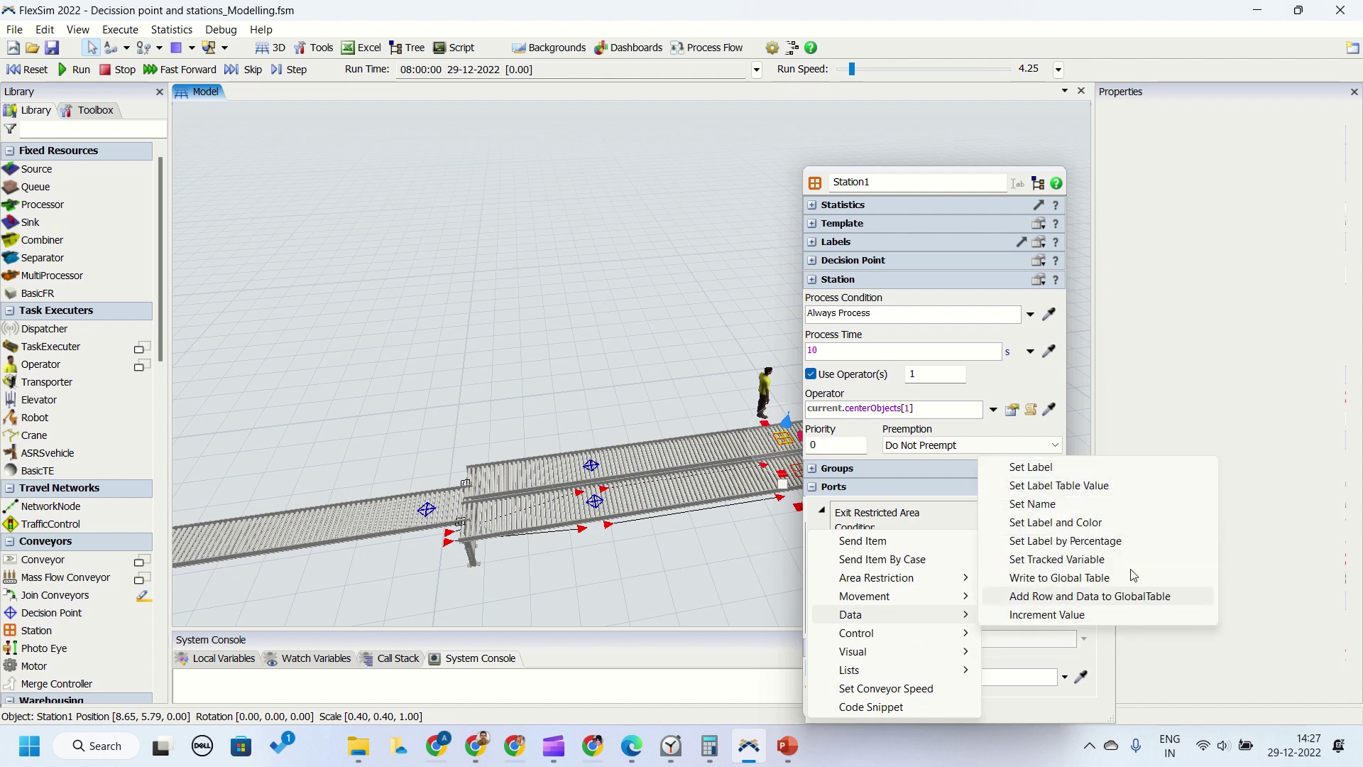
mouse_move(952, 658)
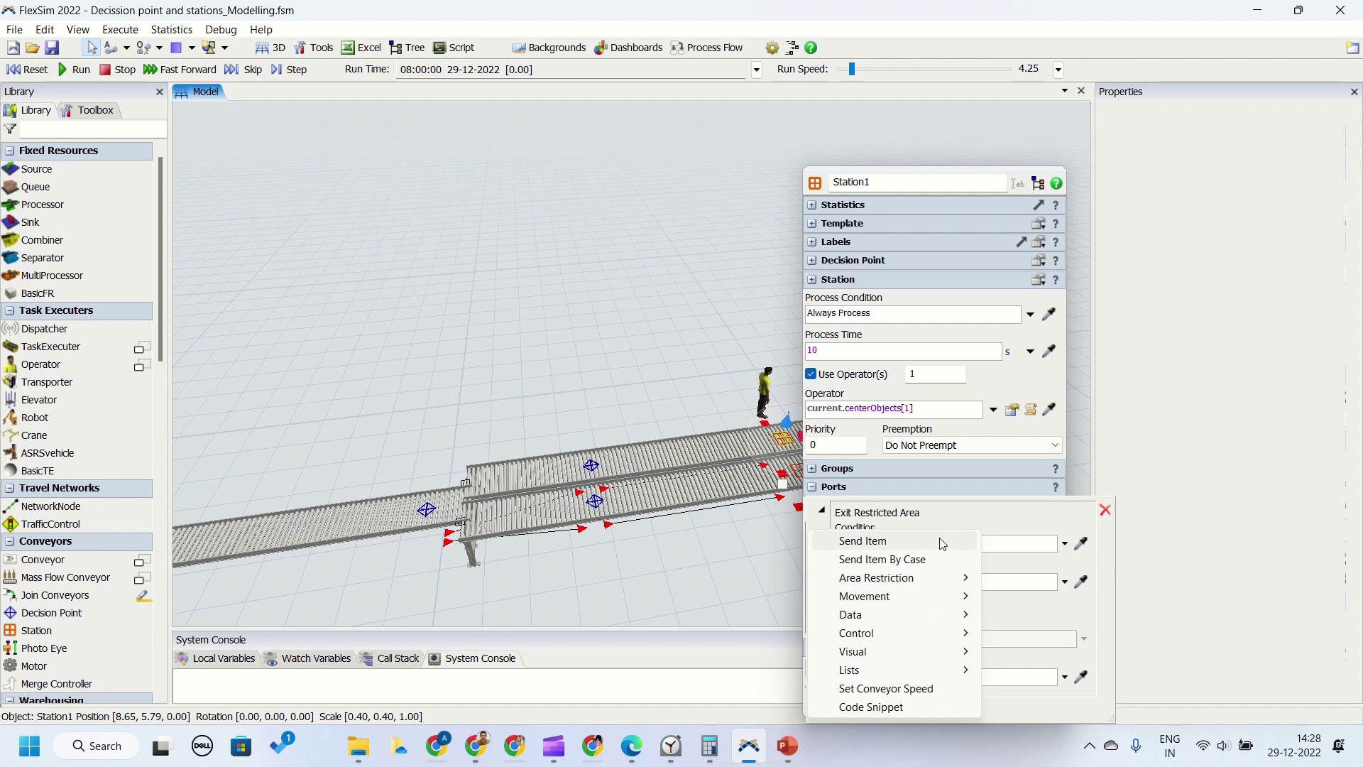
left_click(557, 551)
left_click(602, 502)
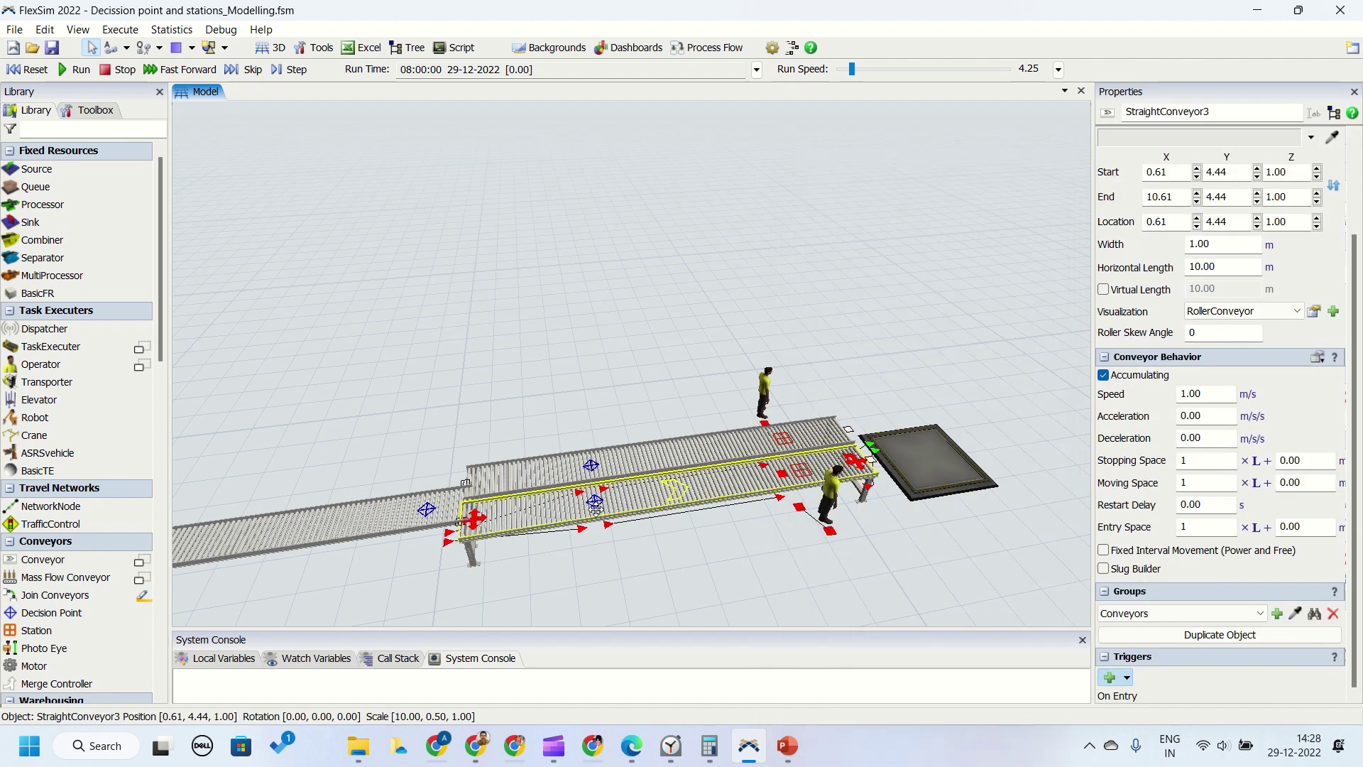
Inspect DP3's On Arrival Enter Restricted Area trigger and browse its available actions
left_click(595, 501)
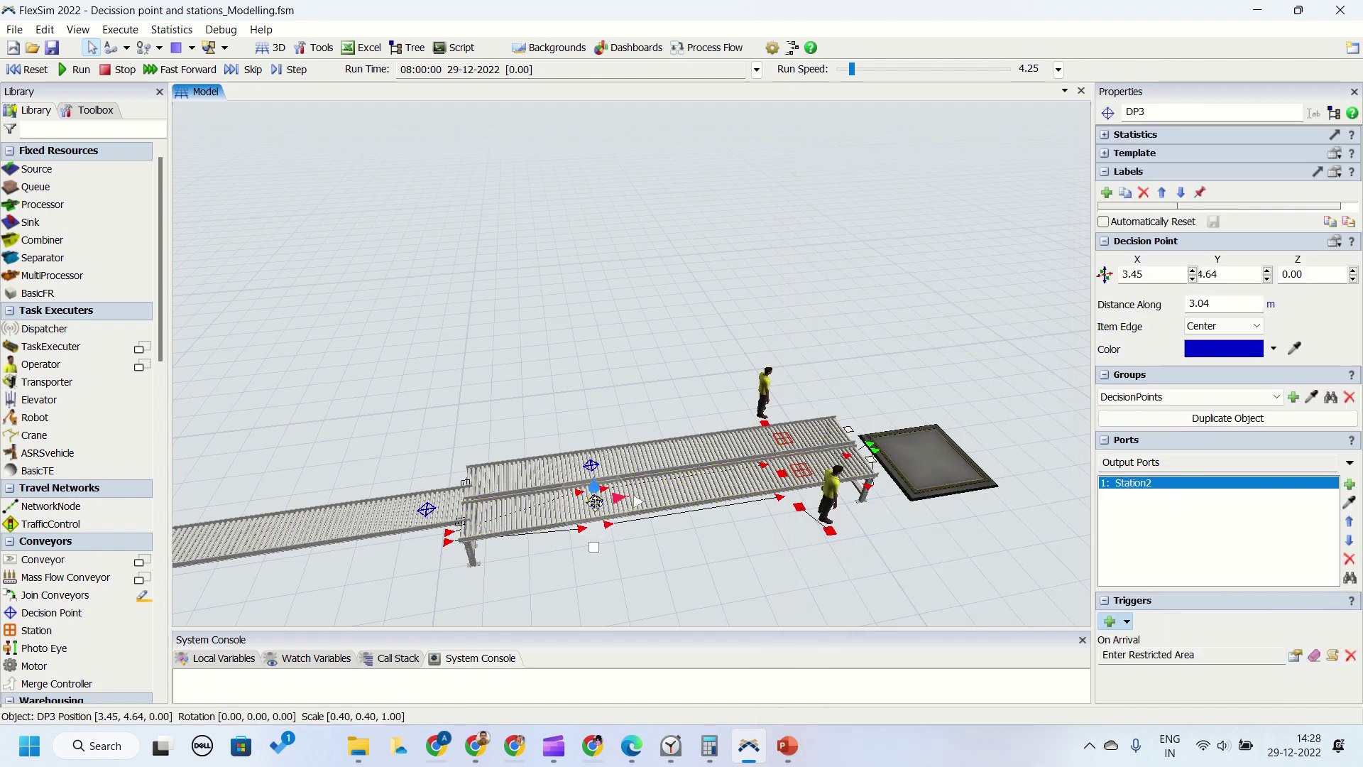
left_click(1296, 654)
left_click(1063, 709)
mouse_move(1106, 565)
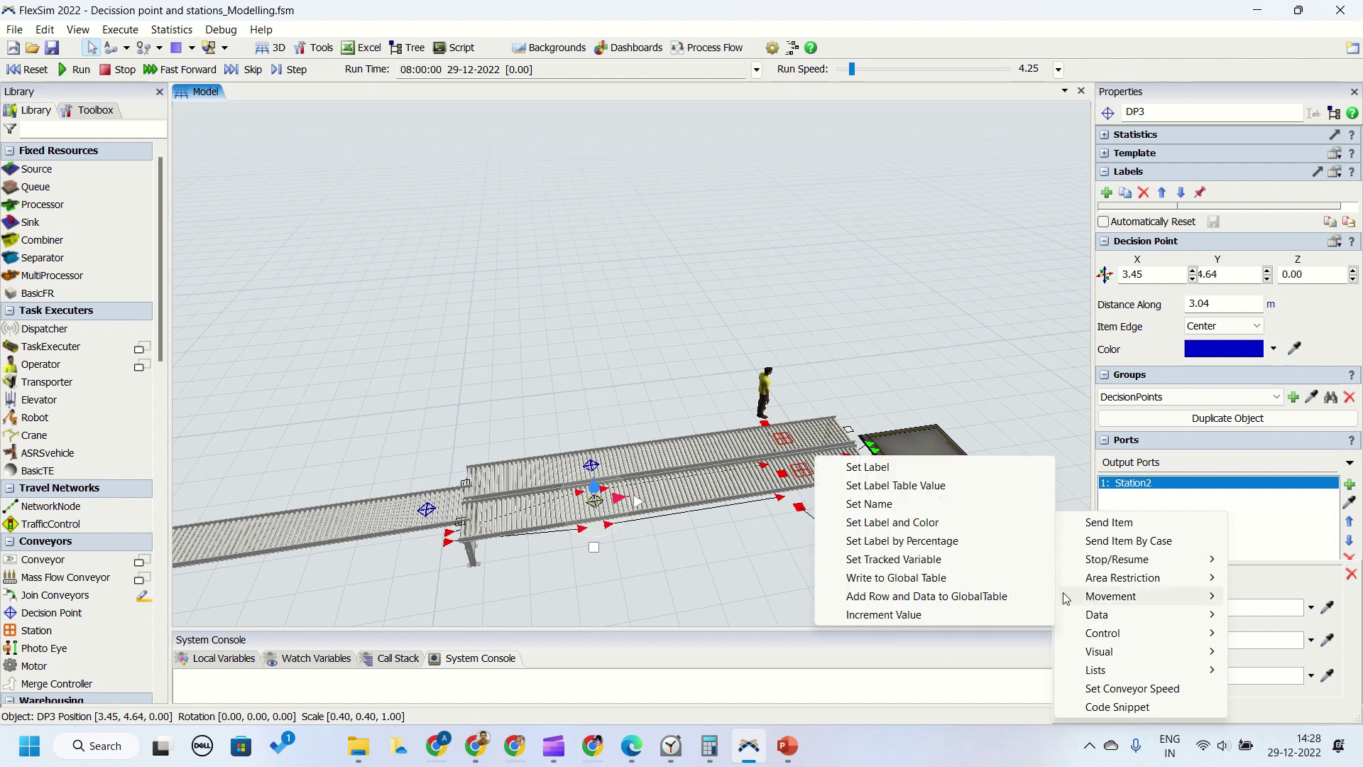
mouse_move(1180, 580)
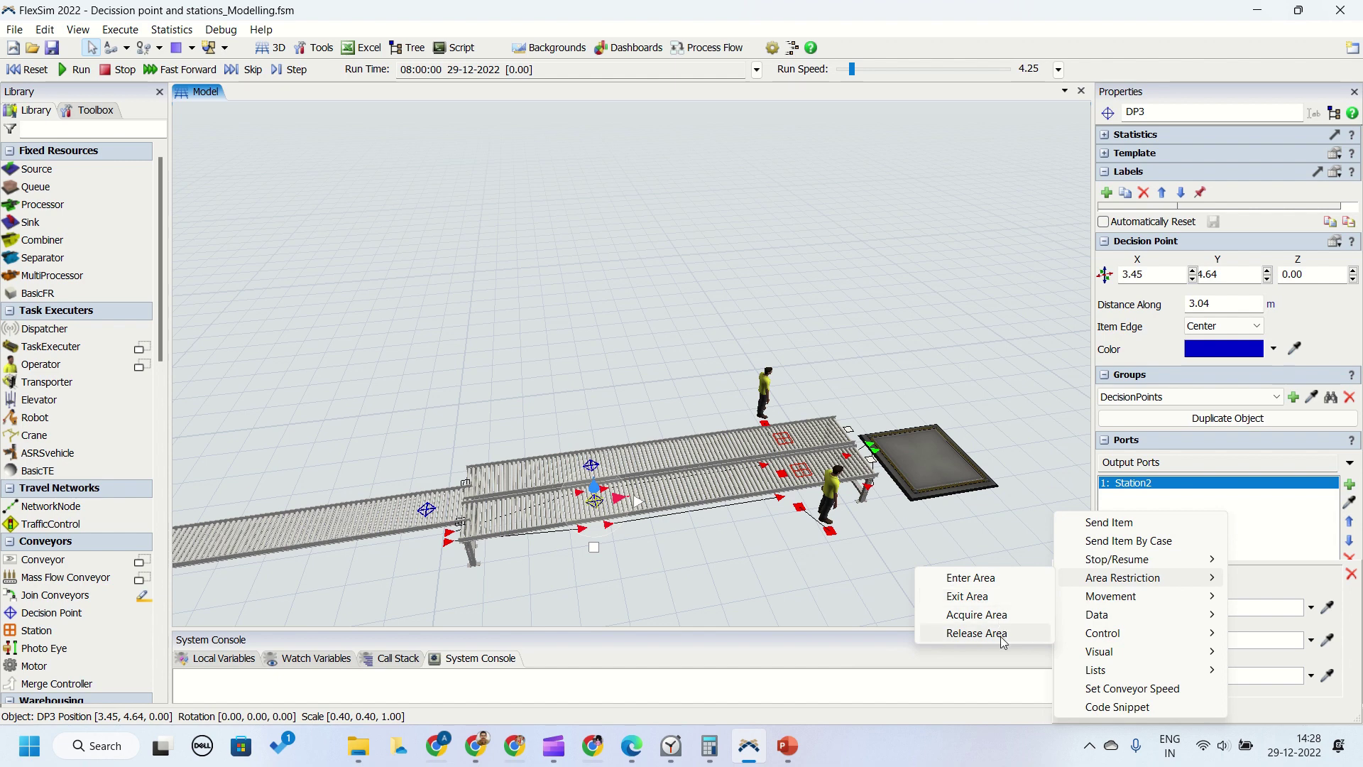
mouse_move(1121, 598)
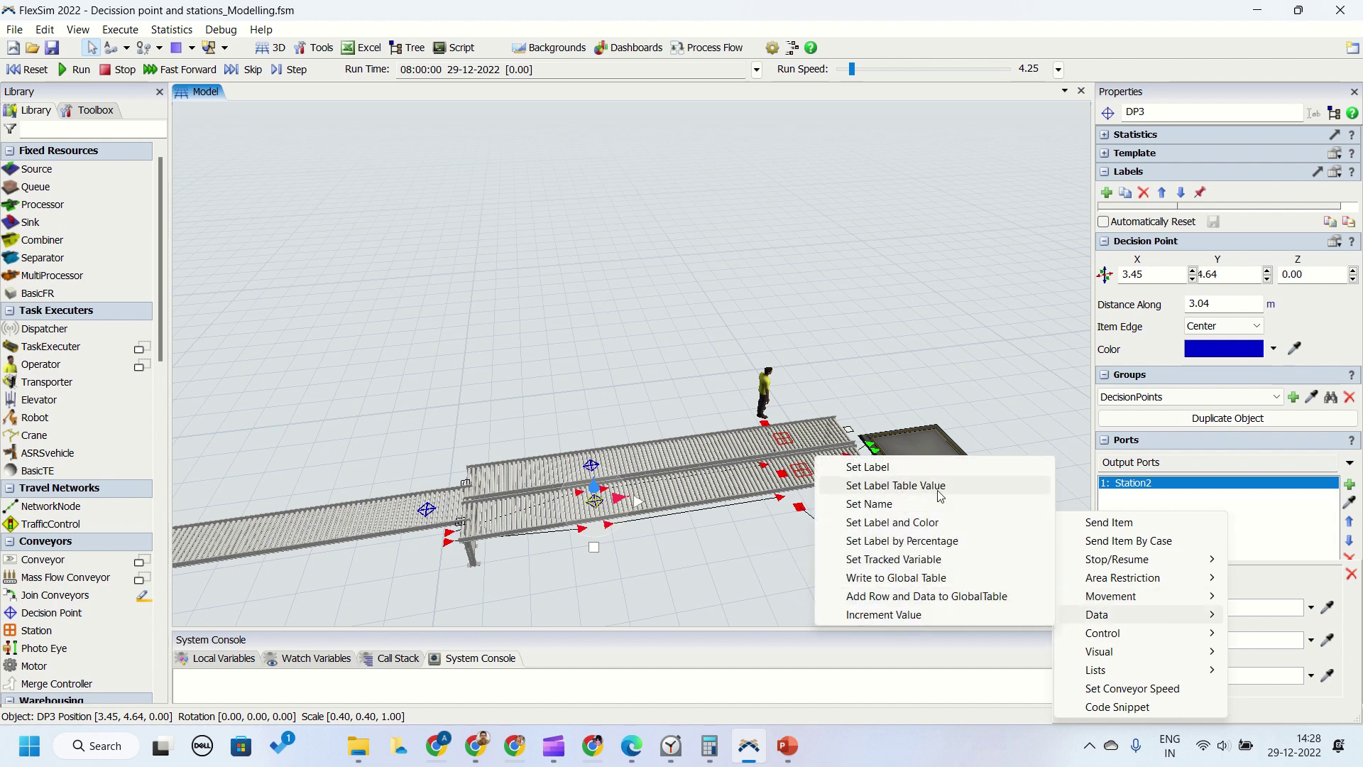
mouse_move(1144, 651)
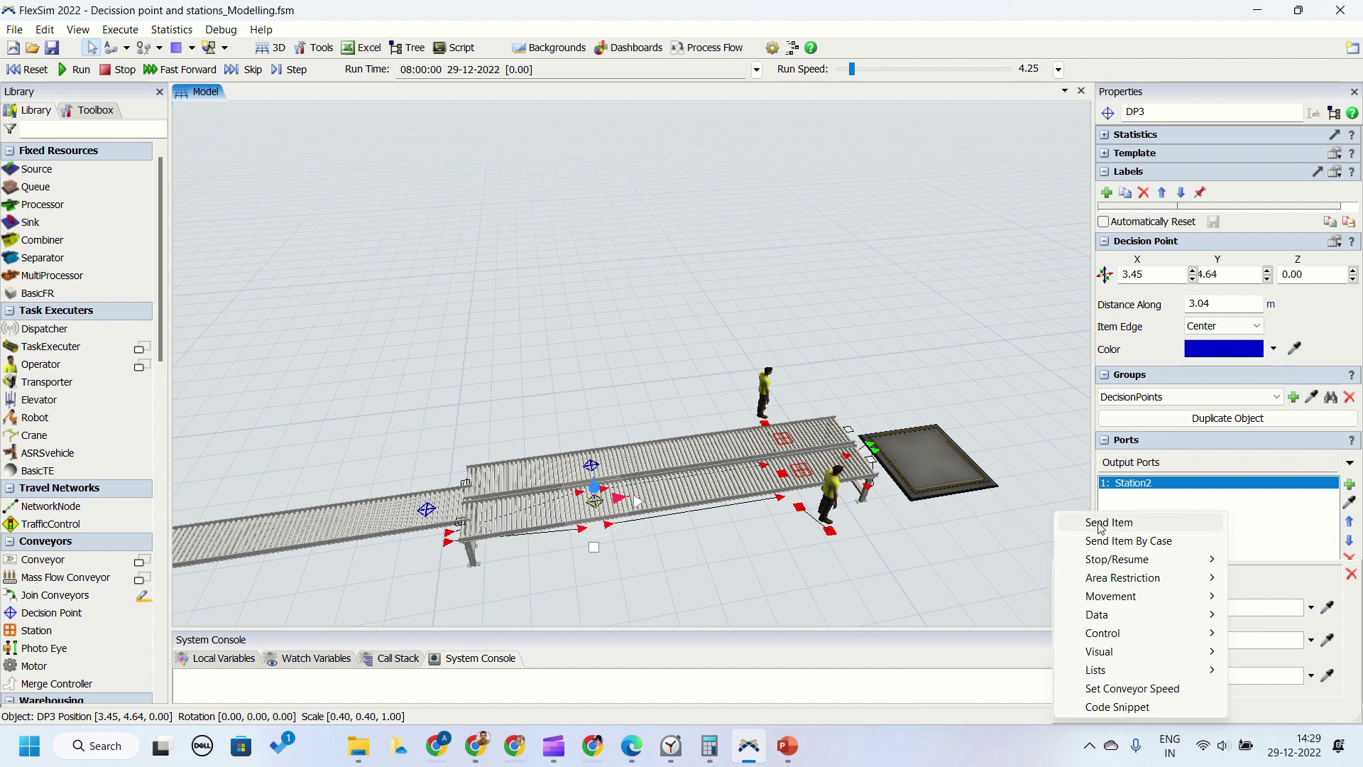
left_click(1104, 706)
left_click(853, 563)
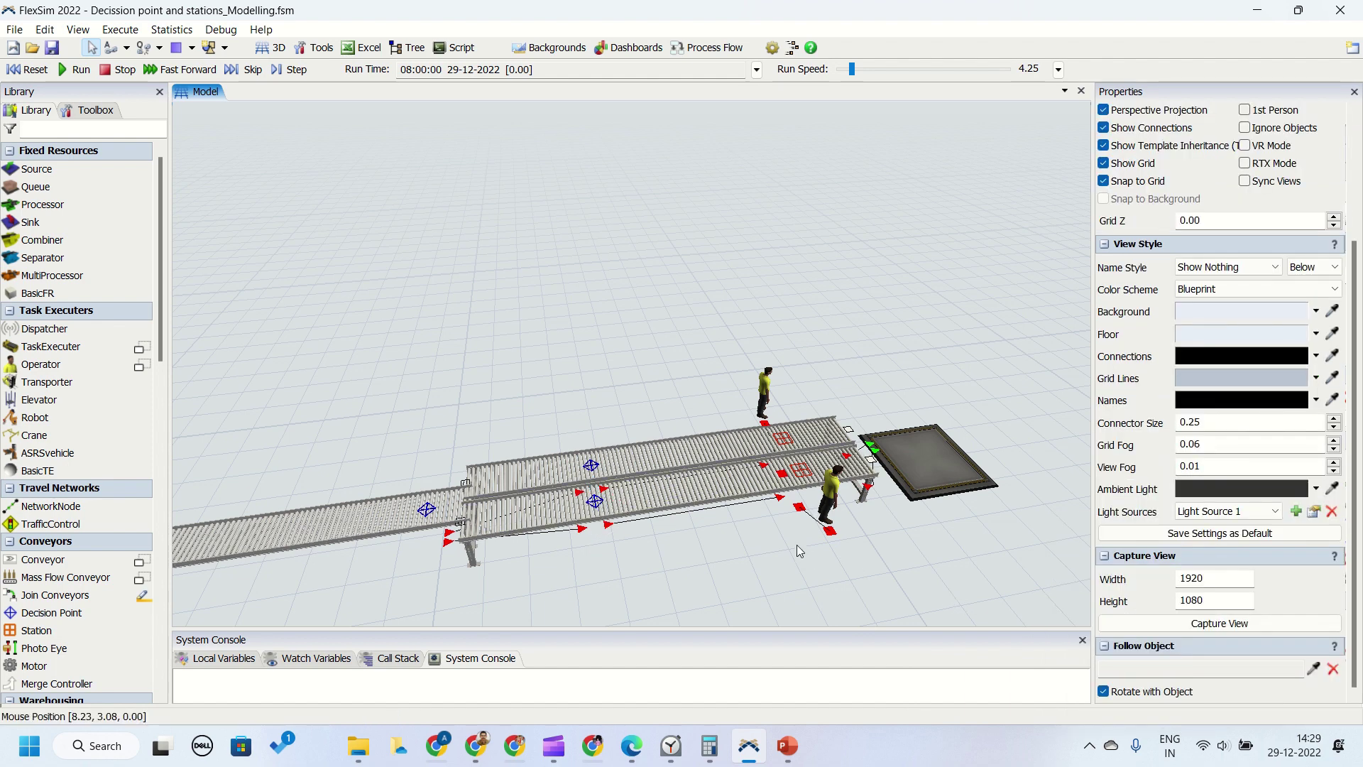
left_click(590, 465)
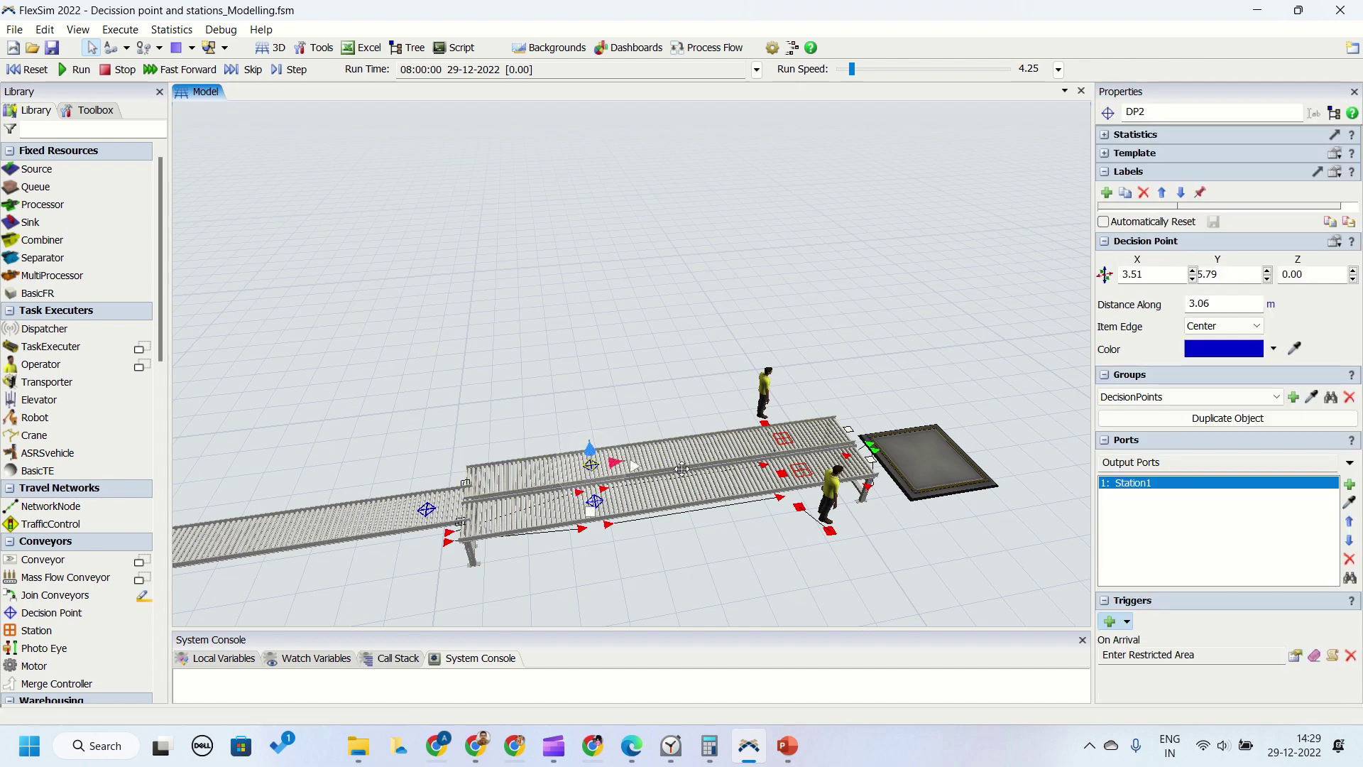
Check DP2's trigger and Station2's 10 s process with one operator
left_click(1296, 654)
left_click(669, 557)
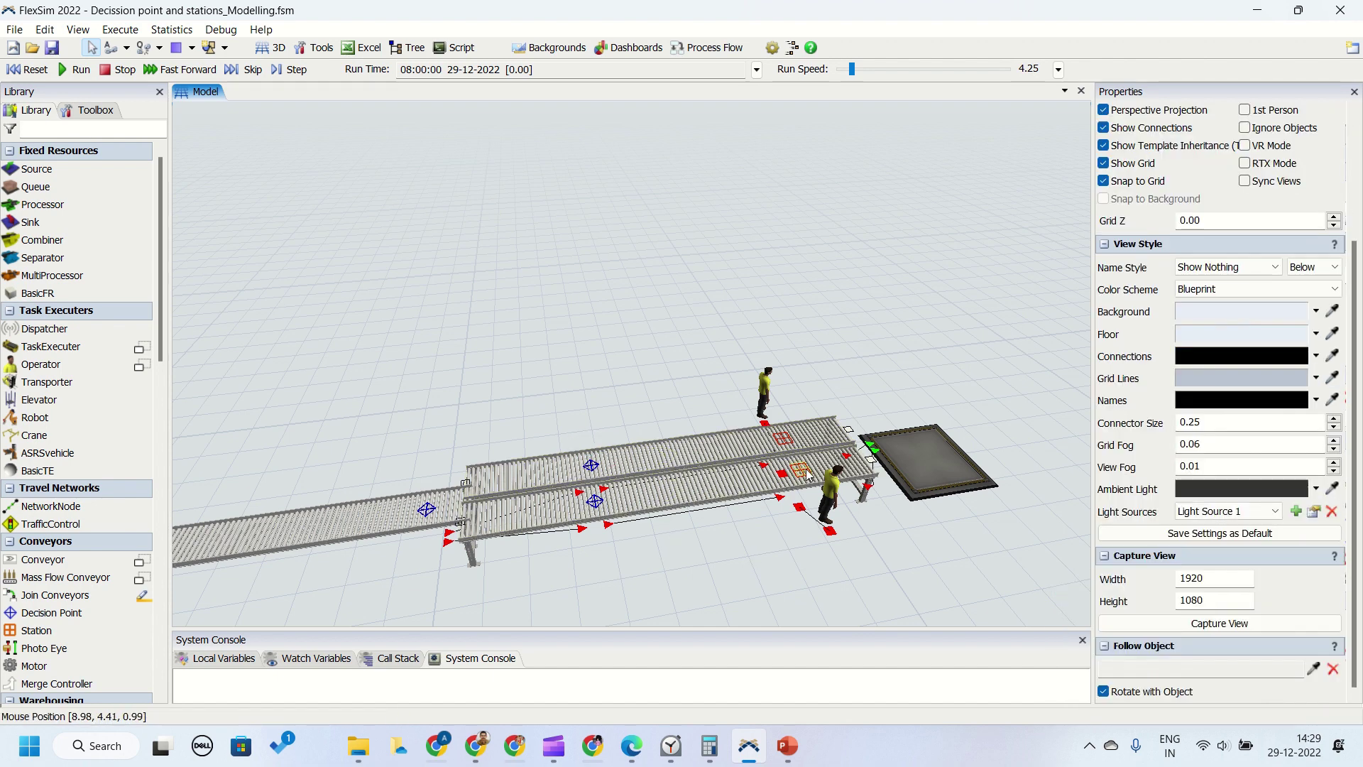
left_click(801, 470)
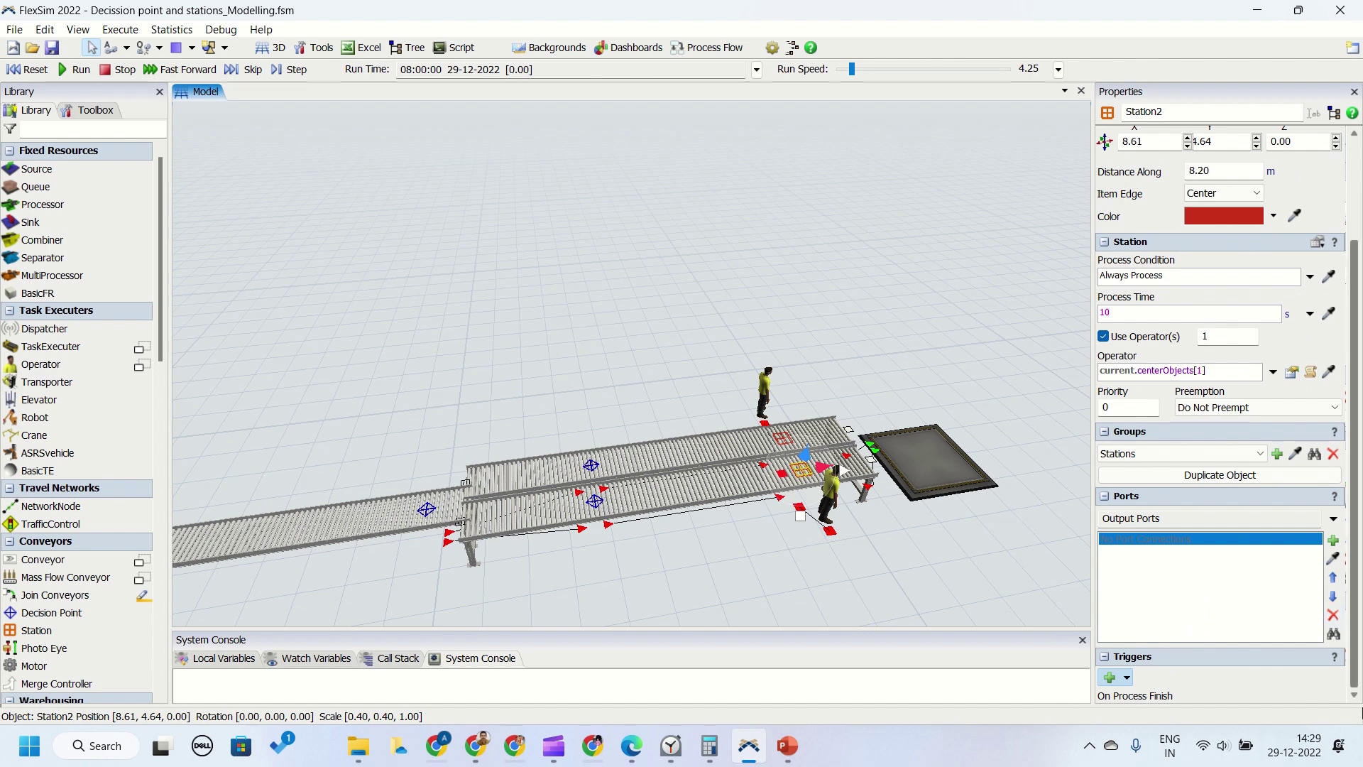
left_click(594, 448)
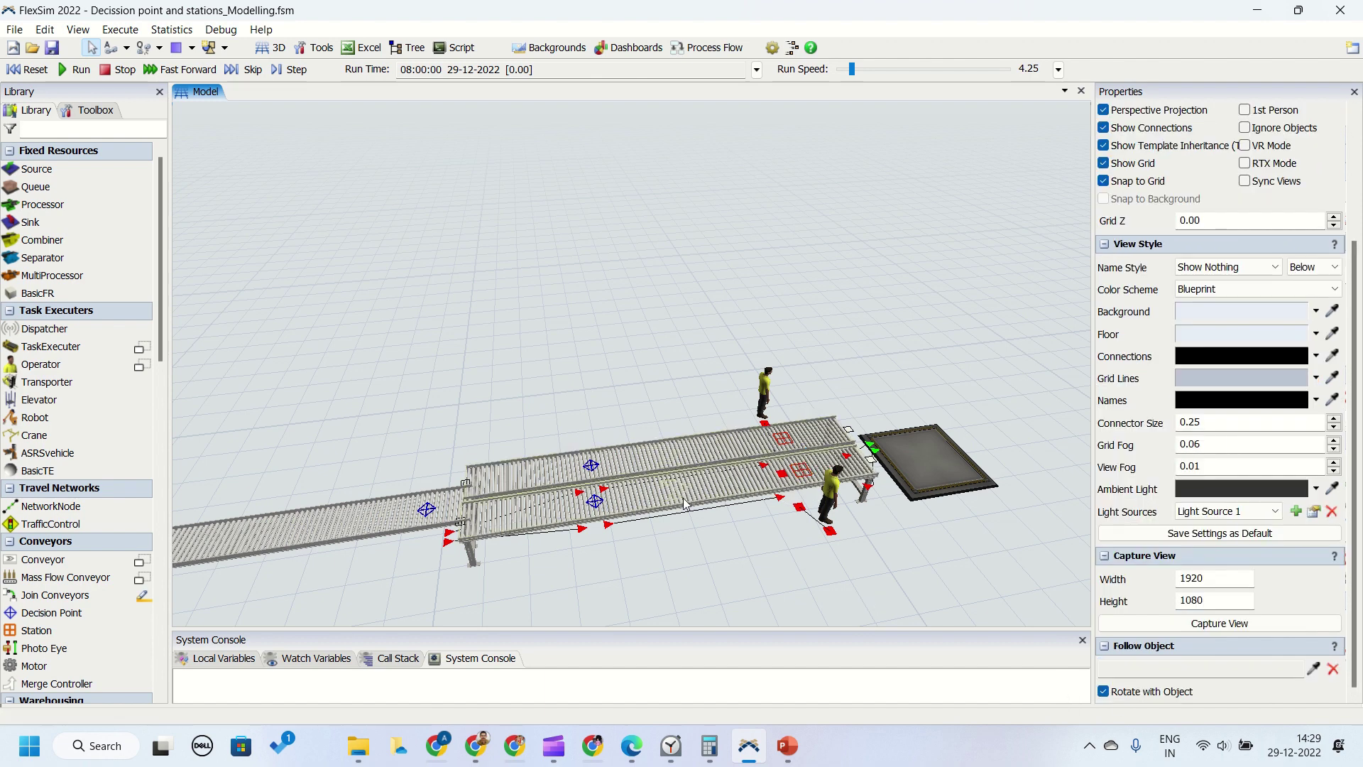
Orbit and zoom out to show the whole line, then start the simulation run
right_click_drag(724, 556, 738, 505)
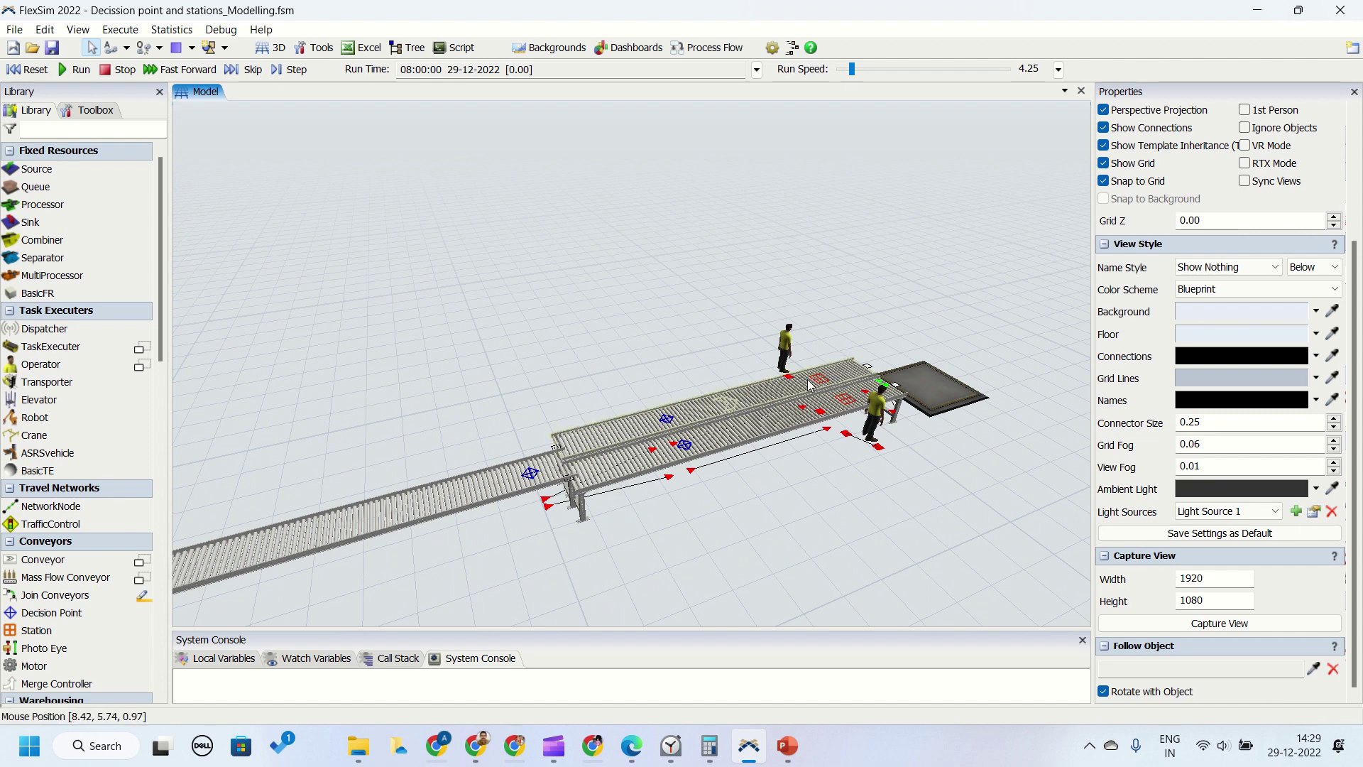
scroll(426, 225, "down", 4)
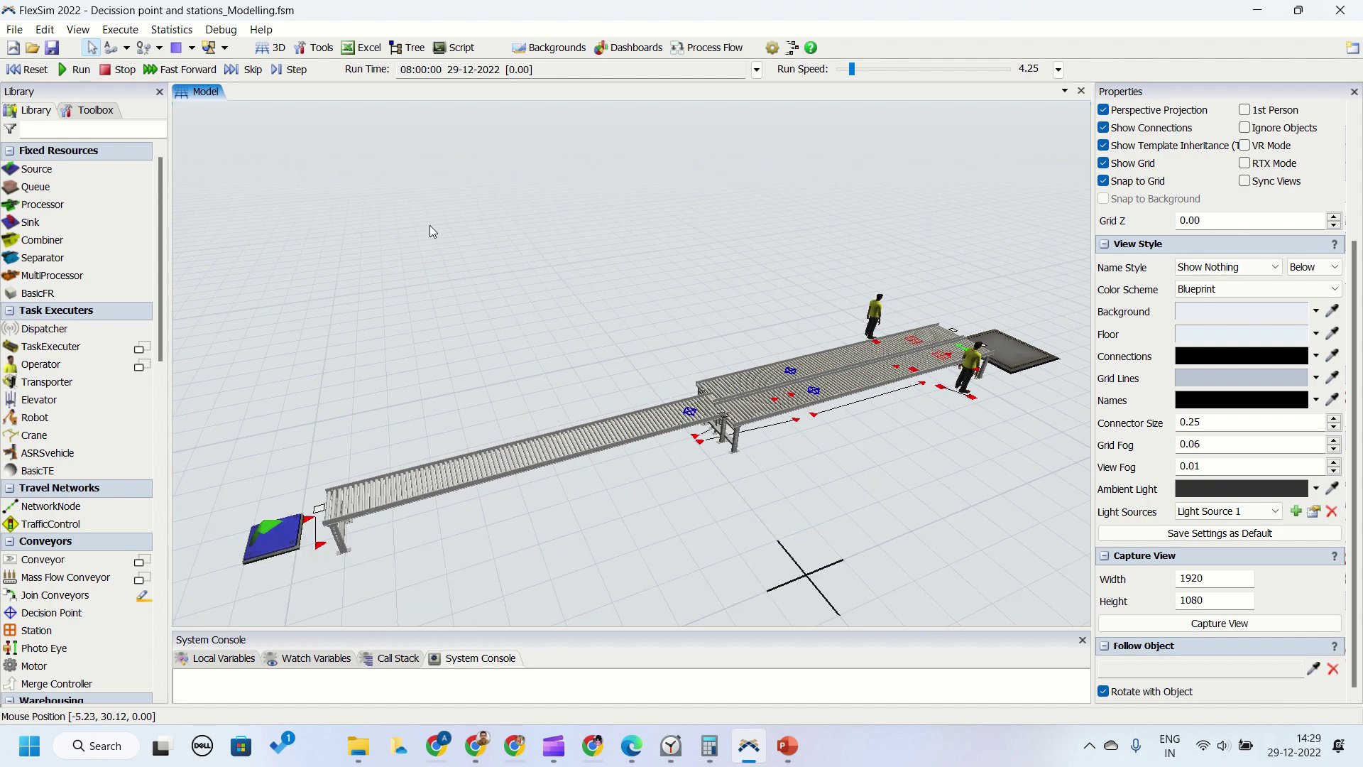
key("ctrl+space")
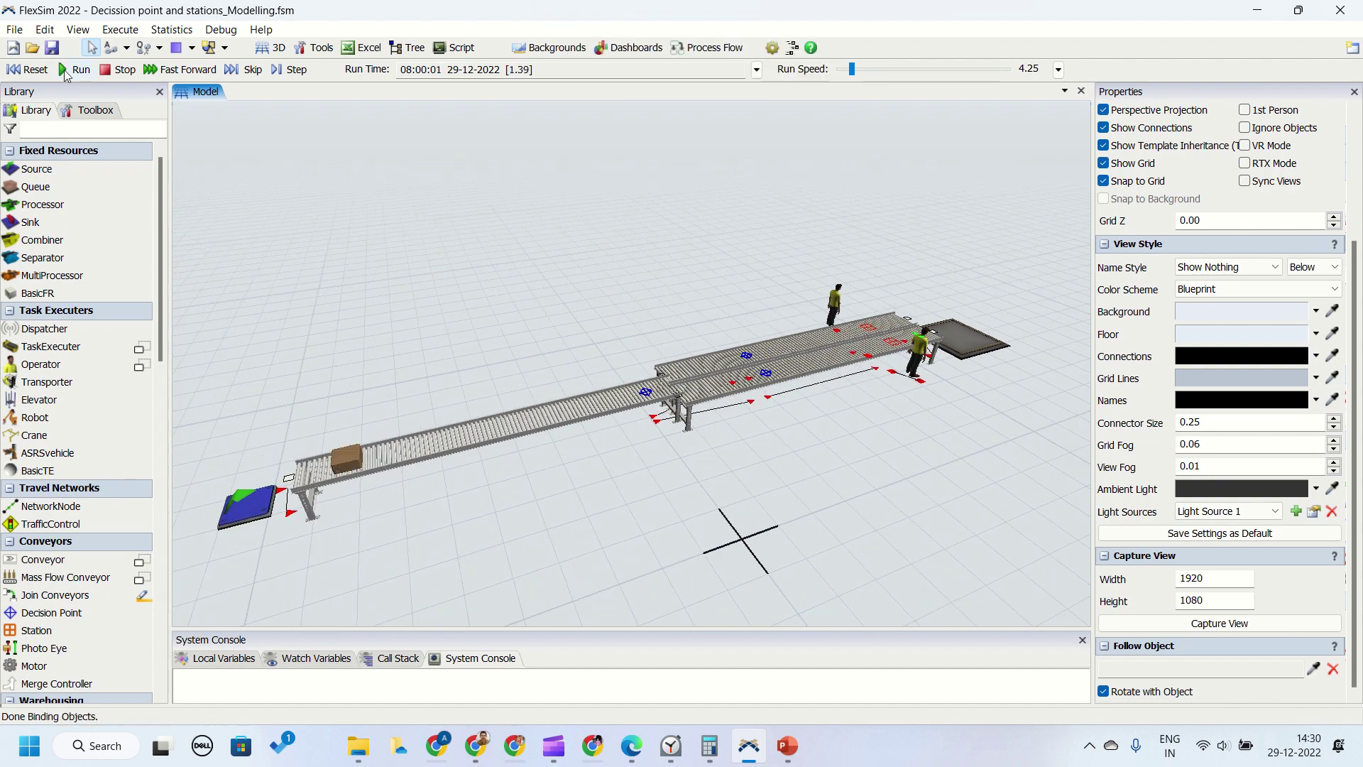
Set the run speed to 1.55 and orbit the view over the station lanes
mouse_move(687, 494)
right_mouse_down()
mouse_move(671, 500)
mouse_move(687, 472)
right_mouse_up()
left_click_drag(852, 69, 849, 70)
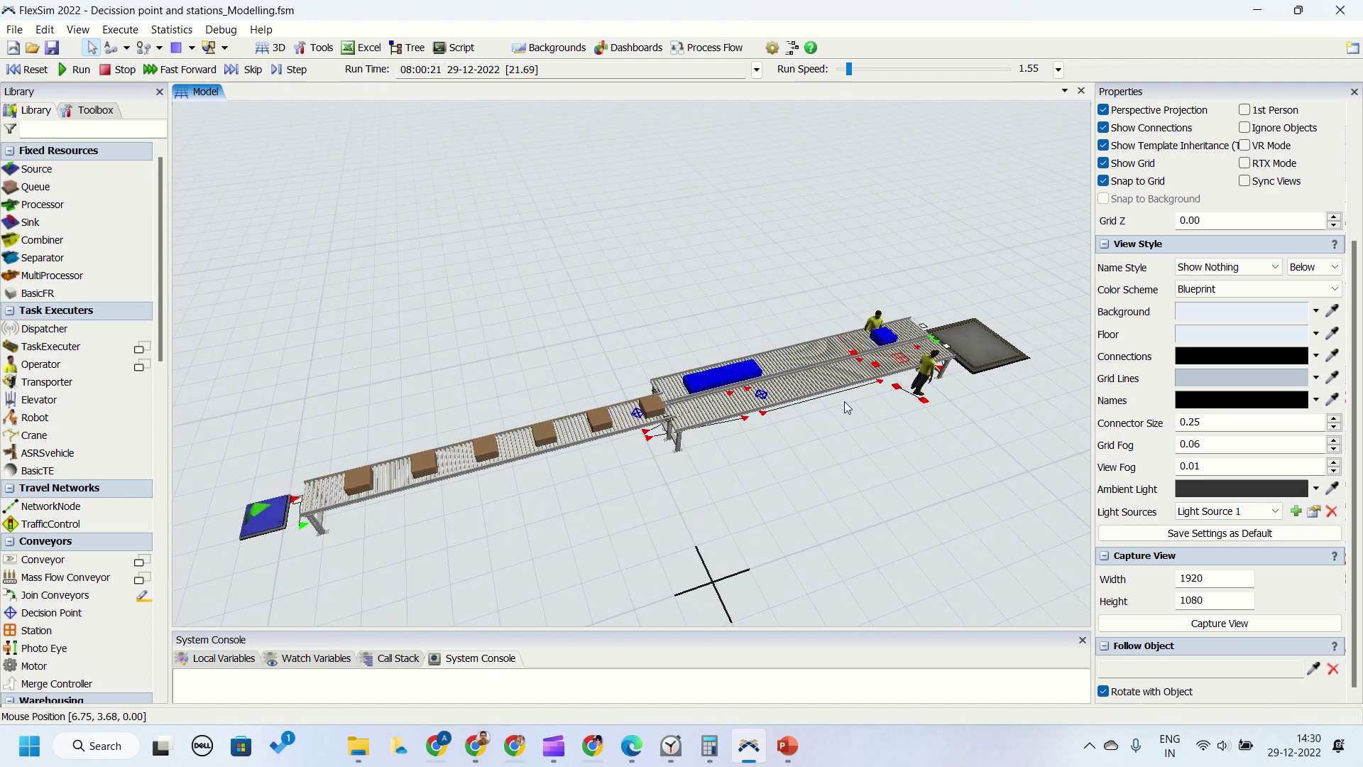
right_click_drag(867, 450, 750, 519)
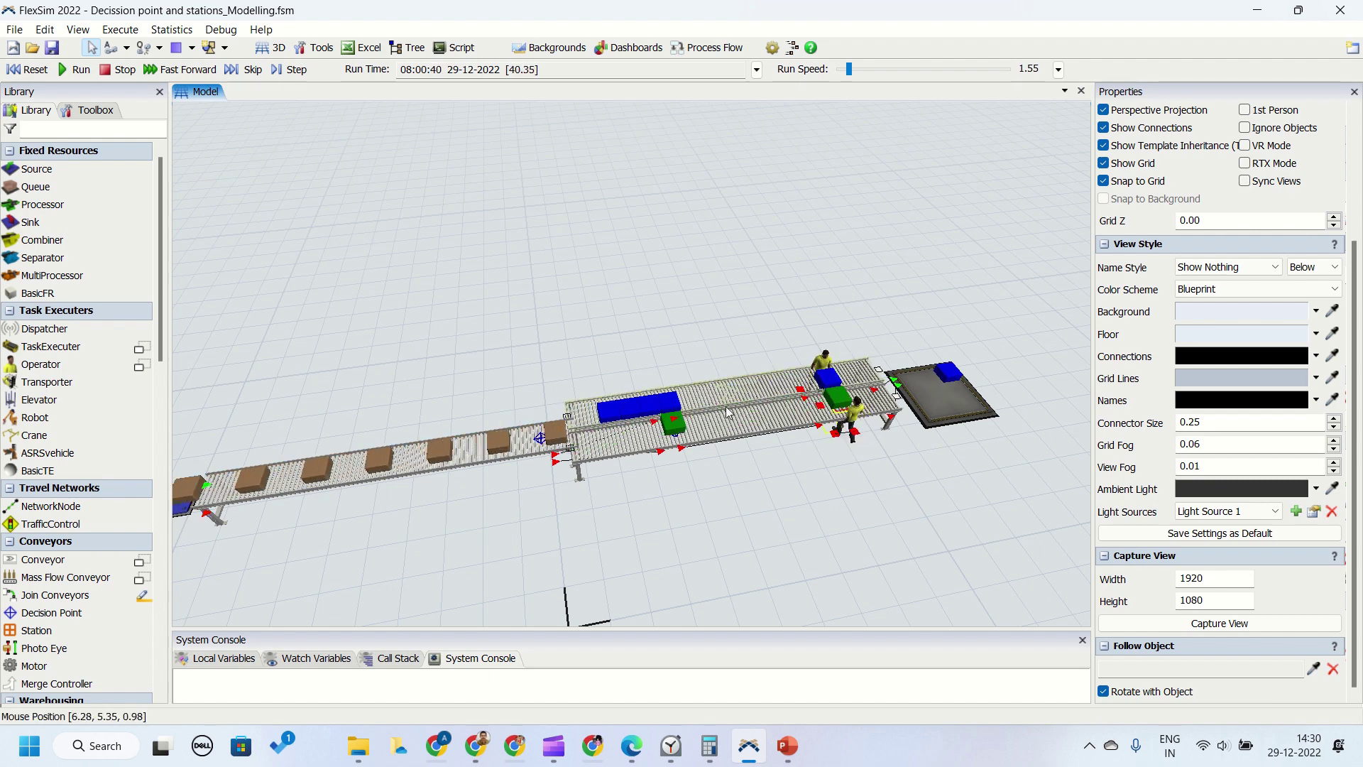
right_click_drag(837, 487, 843, 523)
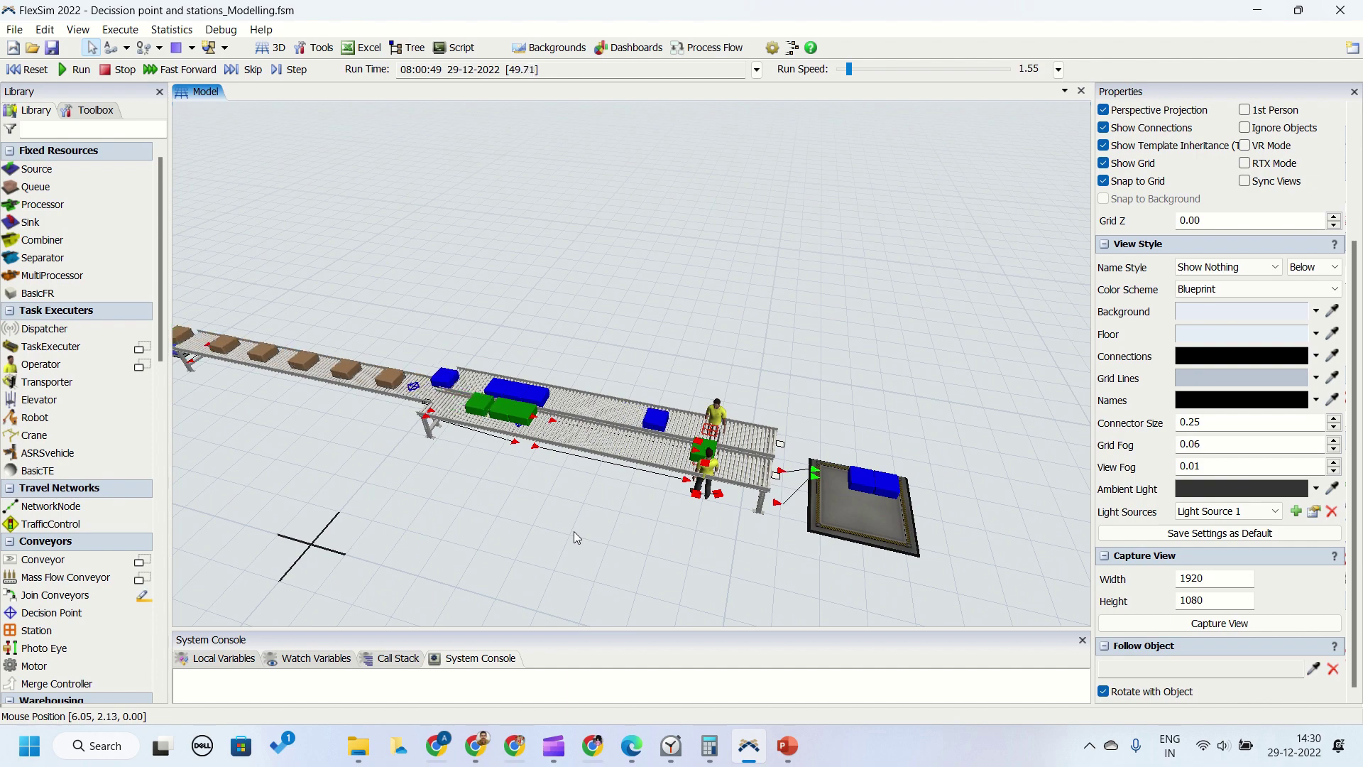
right_click_drag(539, 521, 575, 518)
Hide the connection arrows and pan and zoom to follow the boxes
left_click(1104, 128)
mouse_move(899, 483)
left_mouse_down()
mouse_move(855, 472)
mouse_move(927, 435)
left_mouse_up()
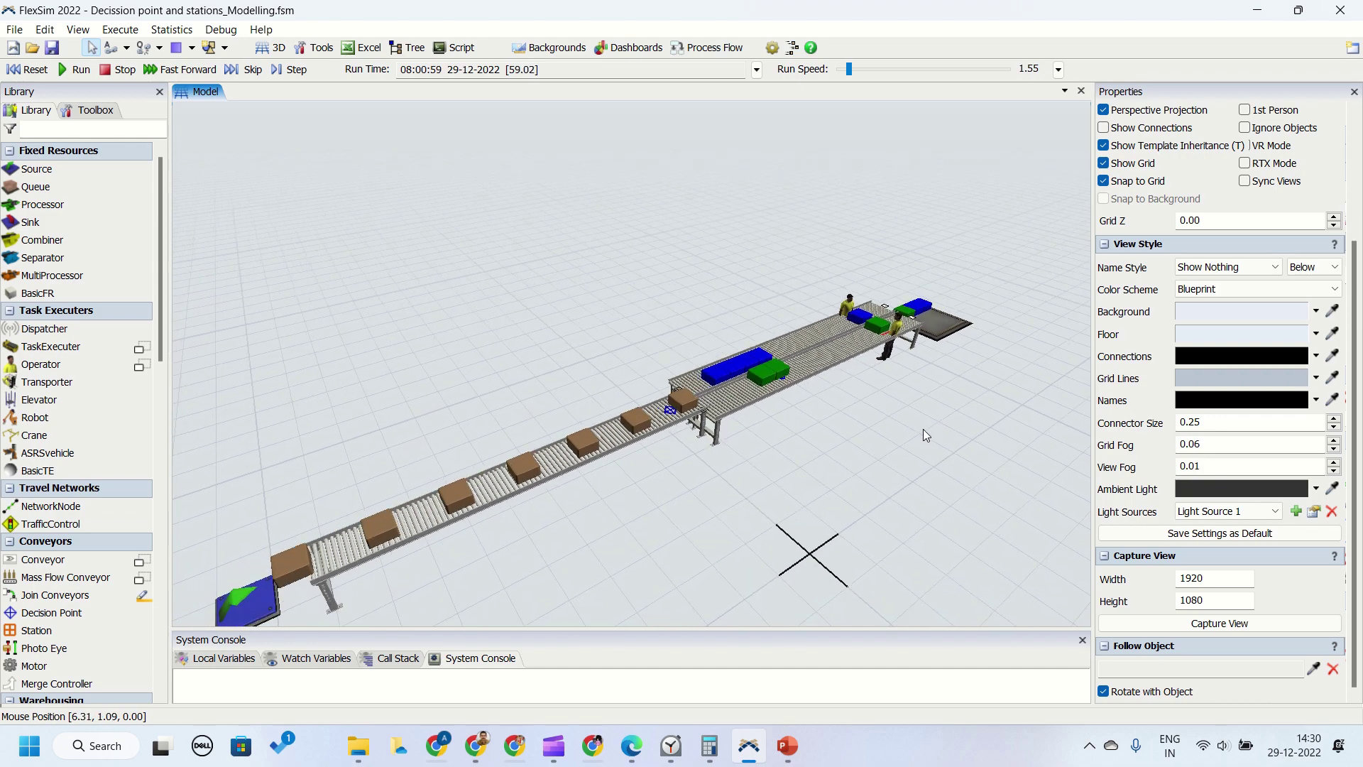
left_click_drag(612, 576, 629, 556)
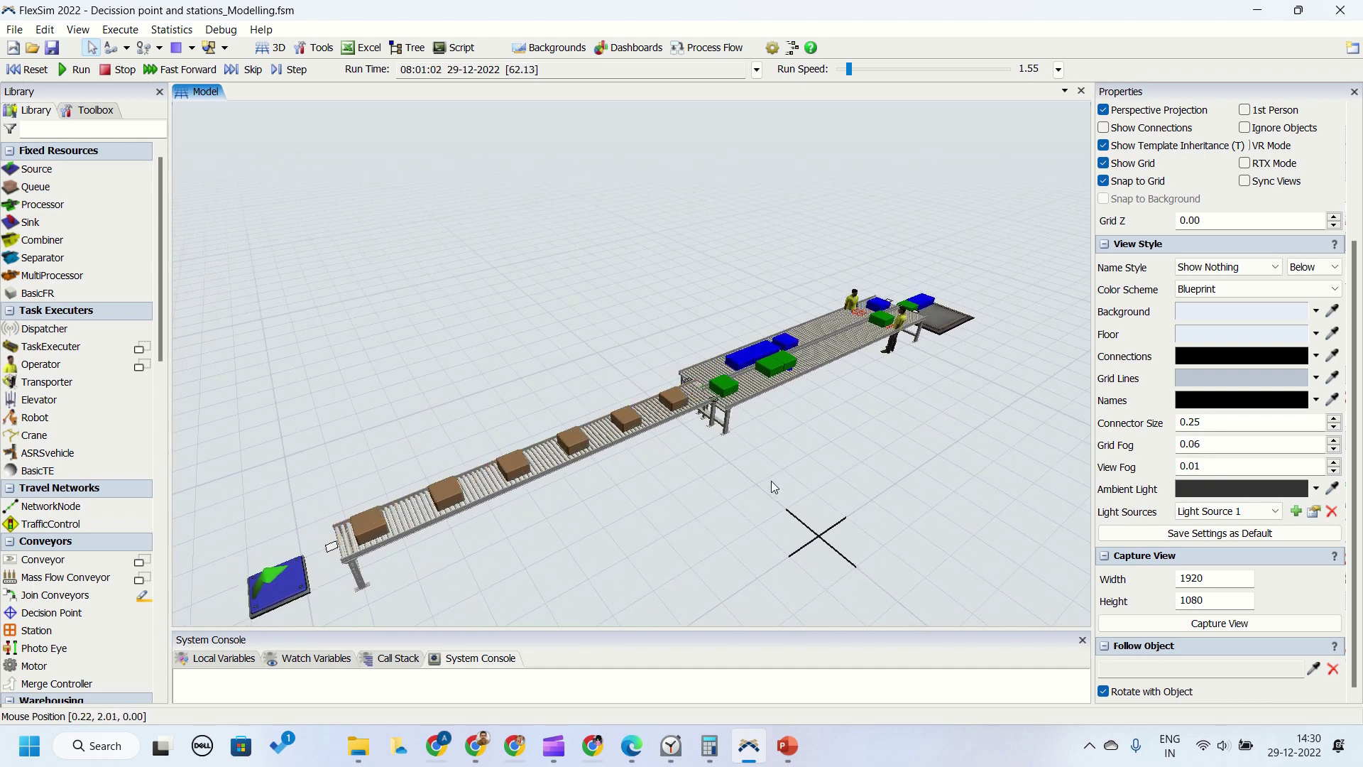
scroll(769, 480, "down", 1)
scroll(770, 480, "down", 1)
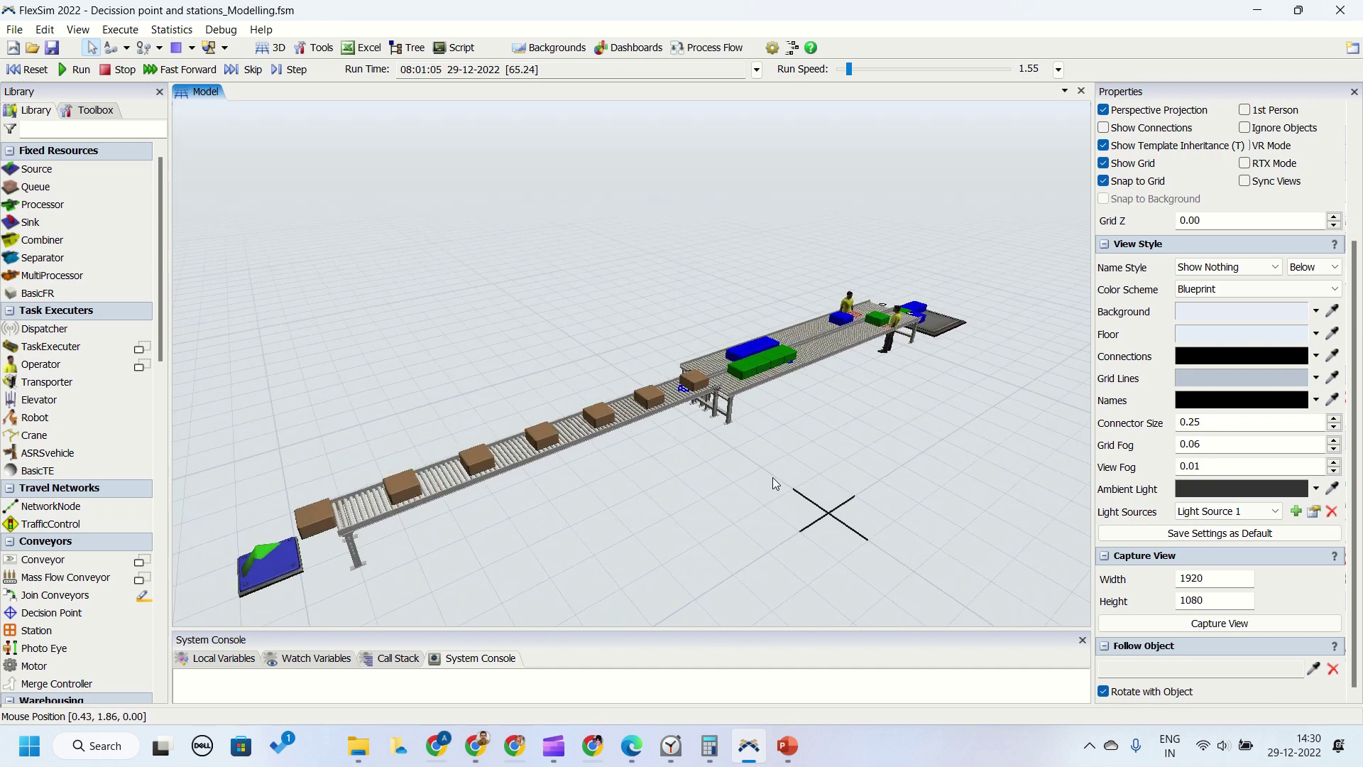